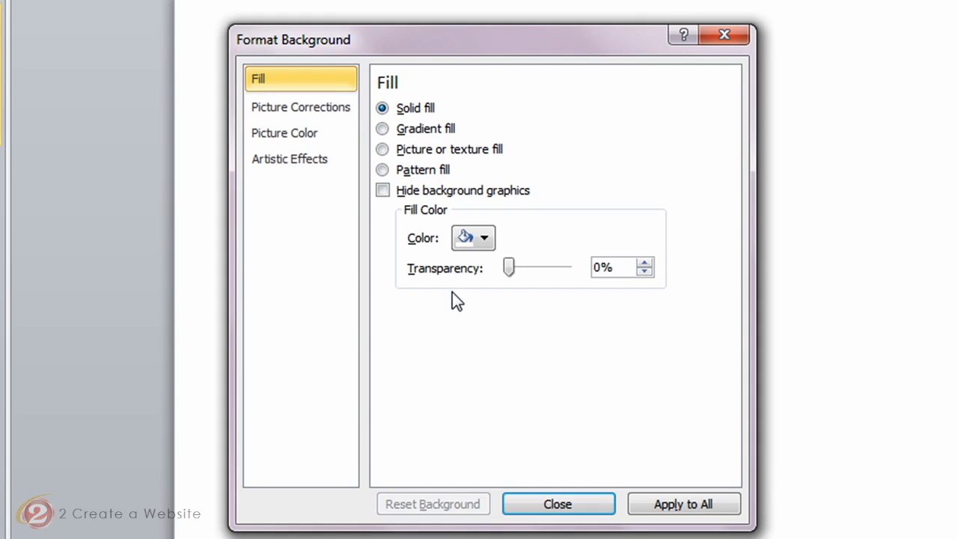
# - Try a solid medium-blue theme color as the slide background and adjust the fill's transparency
pyautogui.click(482, 238)
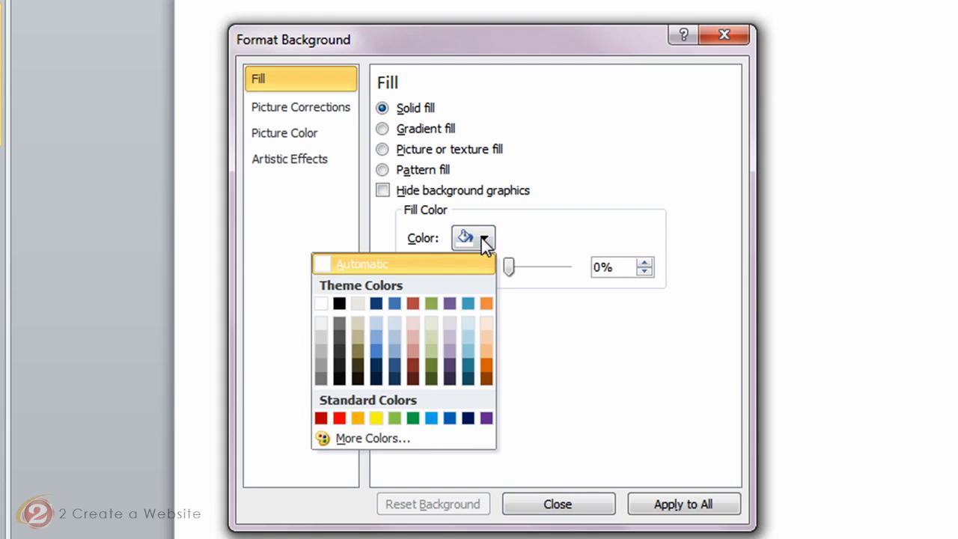
pyautogui.click(376, 350)
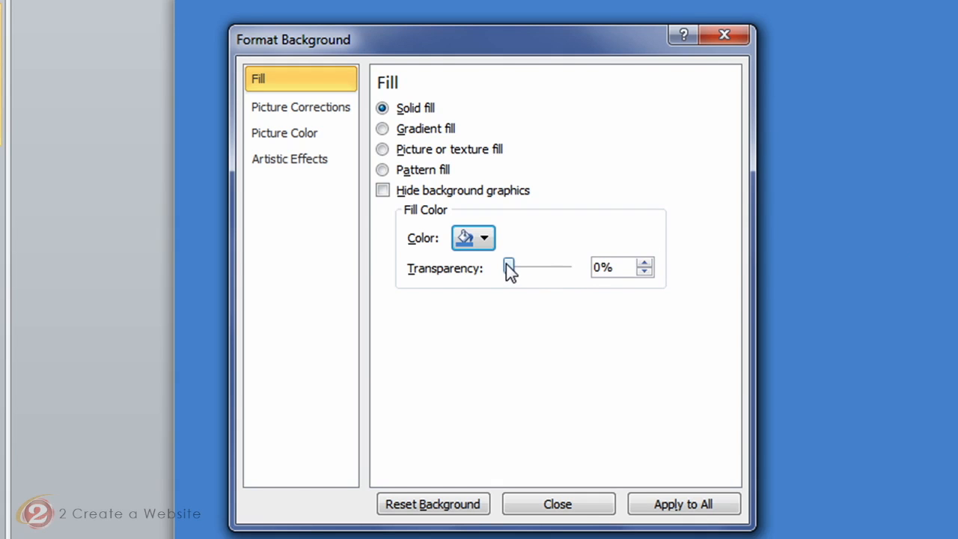
pyautogui.moveTo(507, 268); pyautogui.dragTo(452, 272)
# - Try a gradient background fill with an orange first stop and a dark red last stop
pyautogui.click(381, 128)
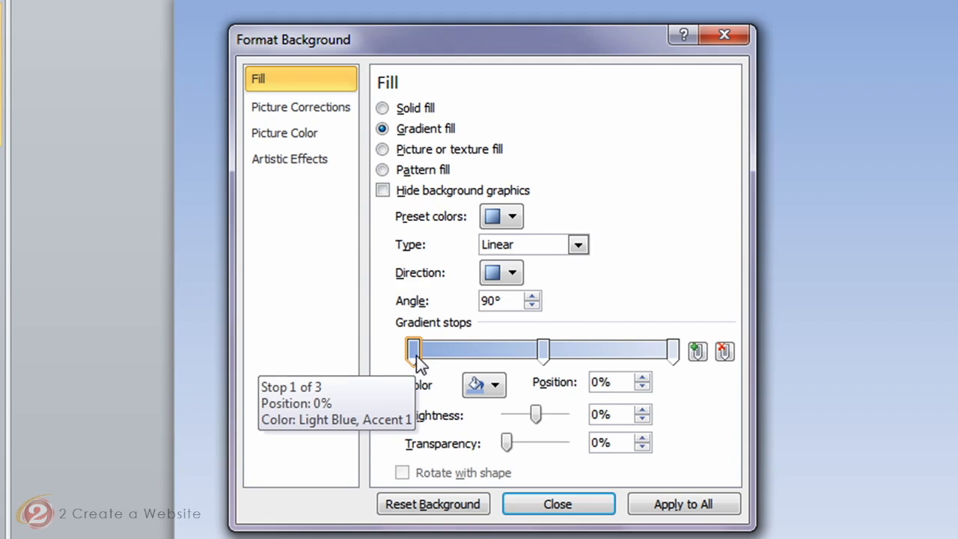
pyautogui.click(497, 392)
pyautogui.click(497, 429)
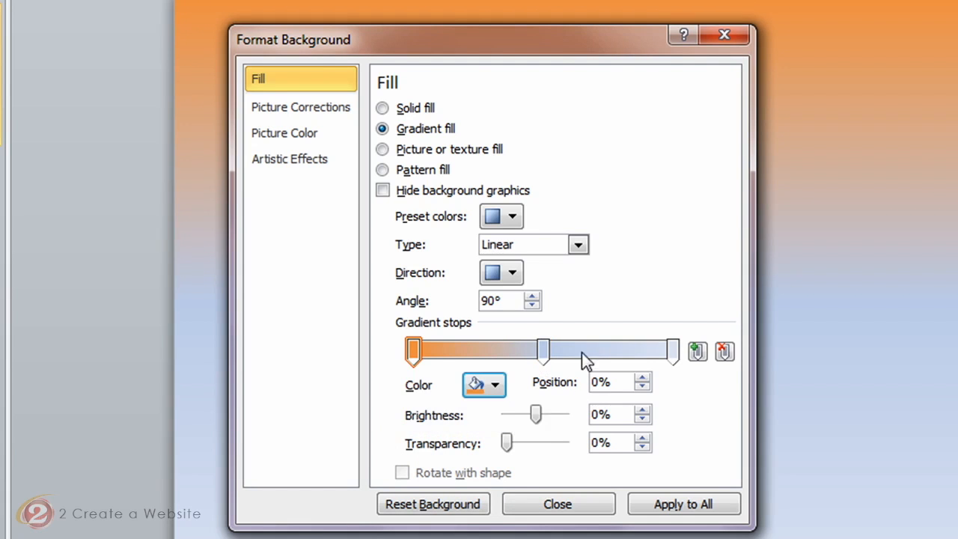
pyautogui.click(673, 352)
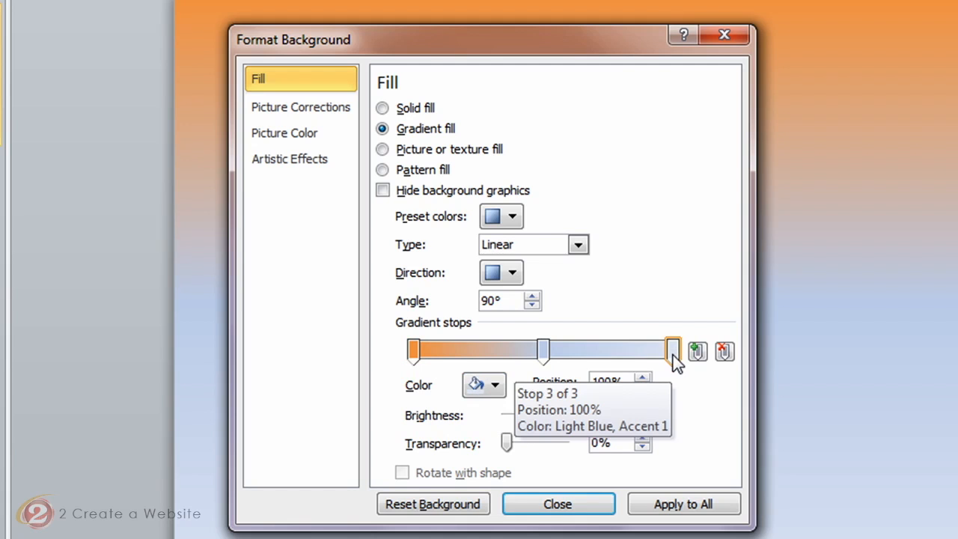
pyautogui.click(487, 386)
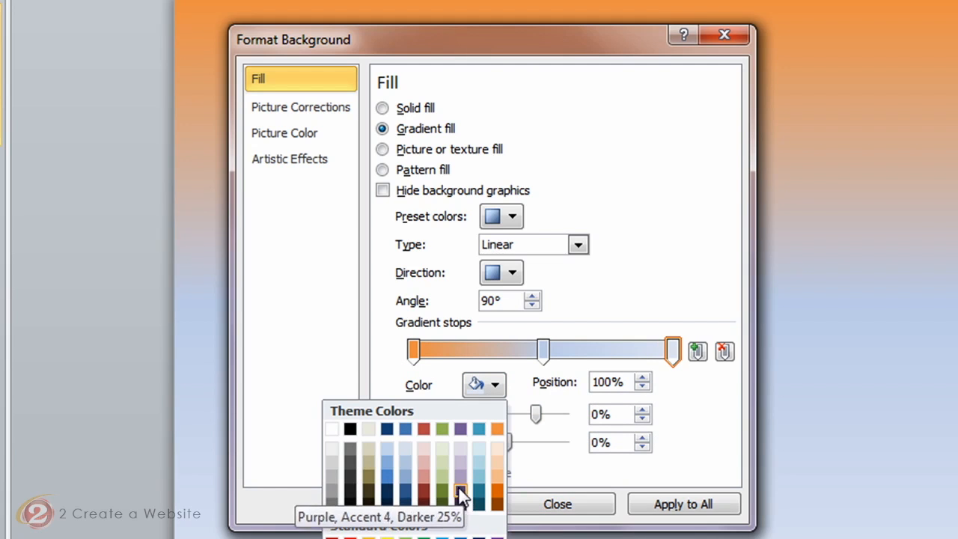
pyautogui.click(425, 493)
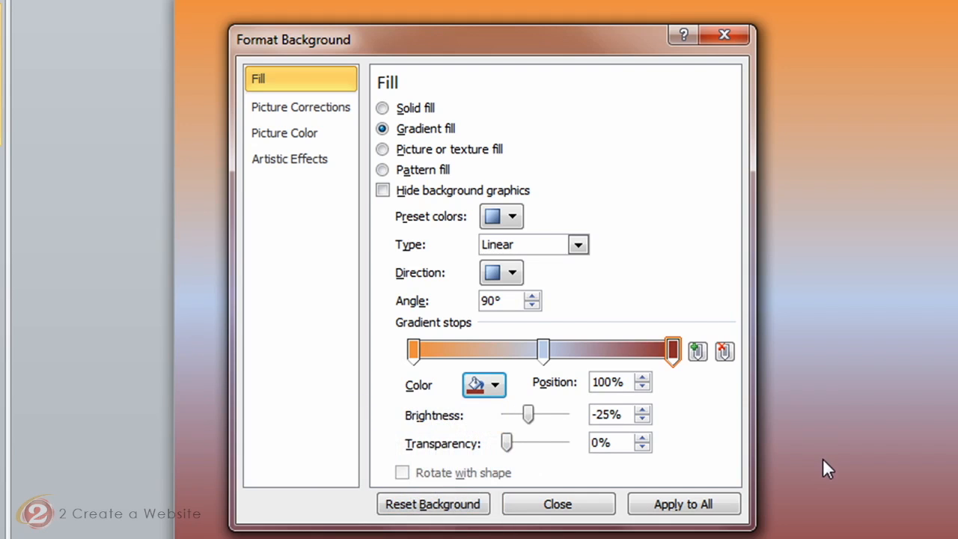
# - Preview a texture fill, then give the background a pattern fill with a purple foreground, trying several patterns and ending on the weave
pyautogui.click(382, 151)
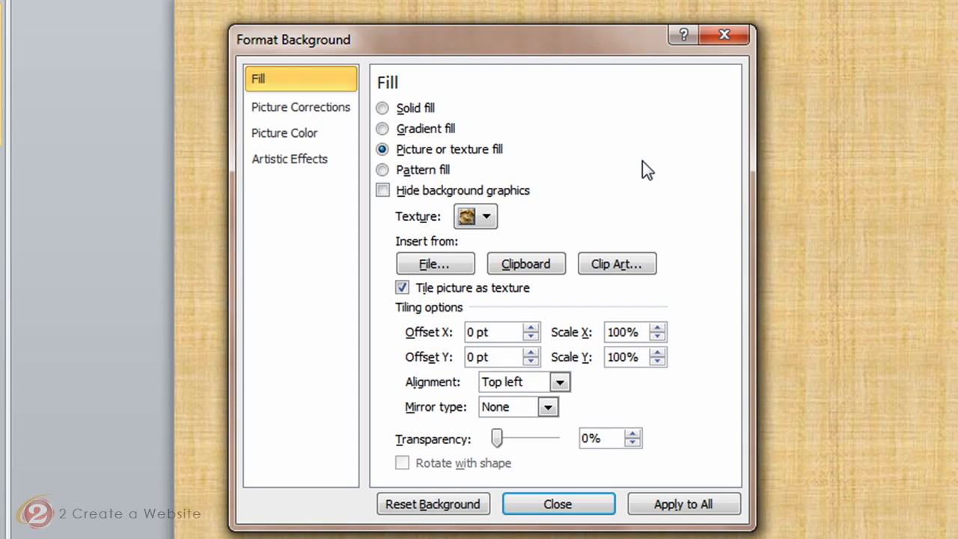
pyautogui.click(382, 171)
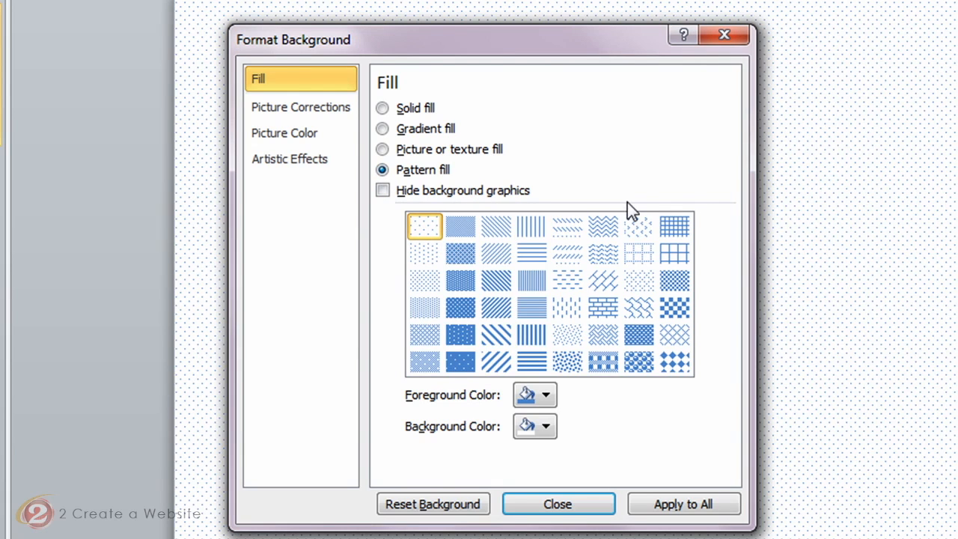
pyautogui.click(546, 397)
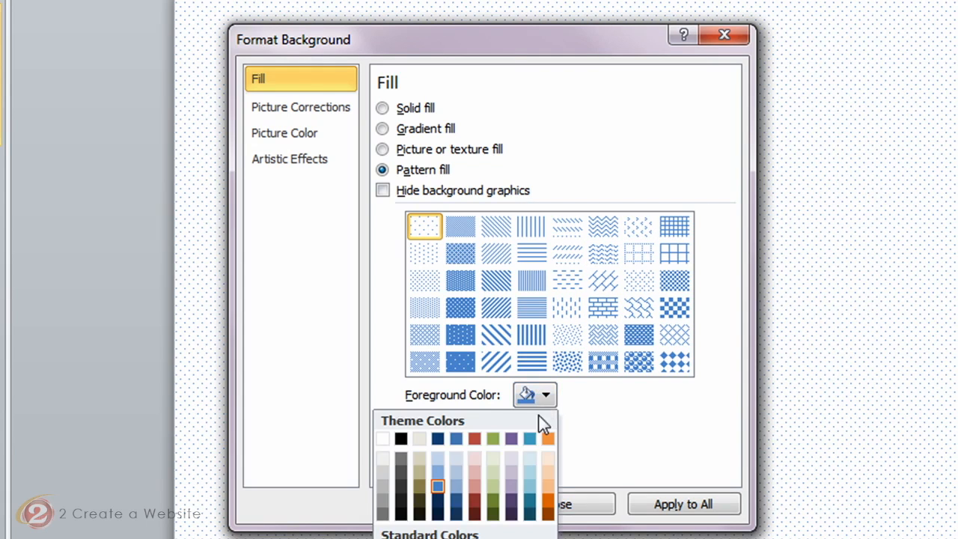
pyautogui.click(513, 441)
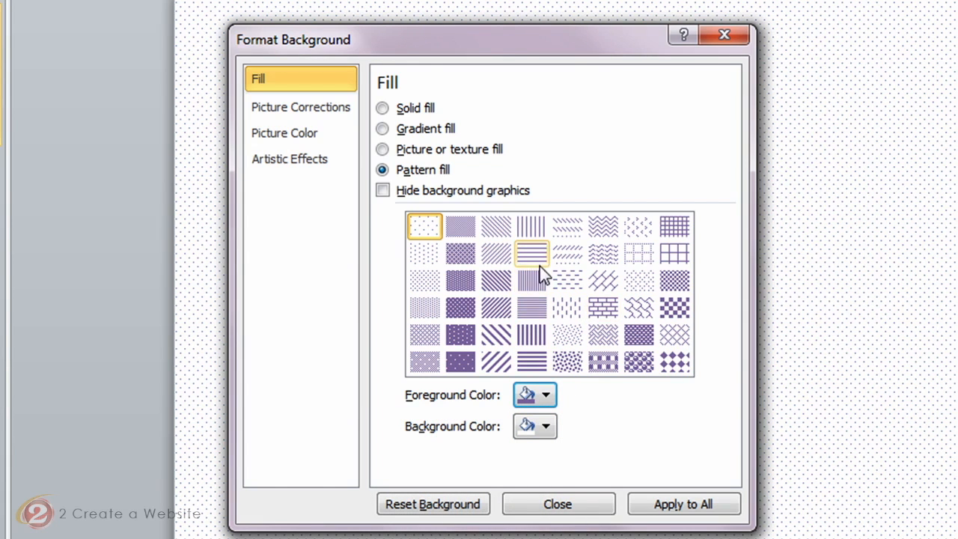
pyautogui.click(533, 278)
pyautogui.click(570, 315)
pyautogui.click(603, 337)
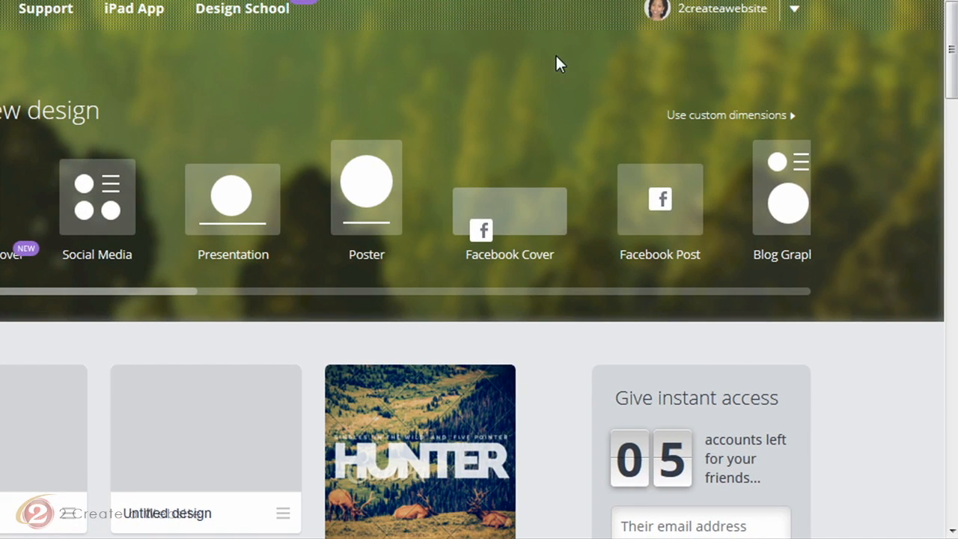
# - Switch to Canva and create a new design with custom dimensions of 9 × 7 in
pyautogui.click(721, 120)
pyautogui.click(484, 218)
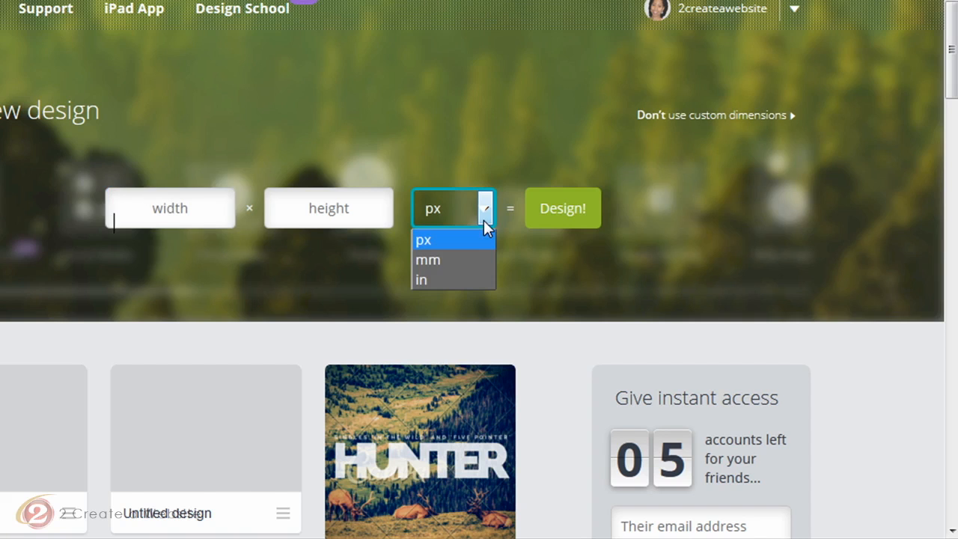
pyautogui.click(433, 280)
pyautogui.click(168, 208)
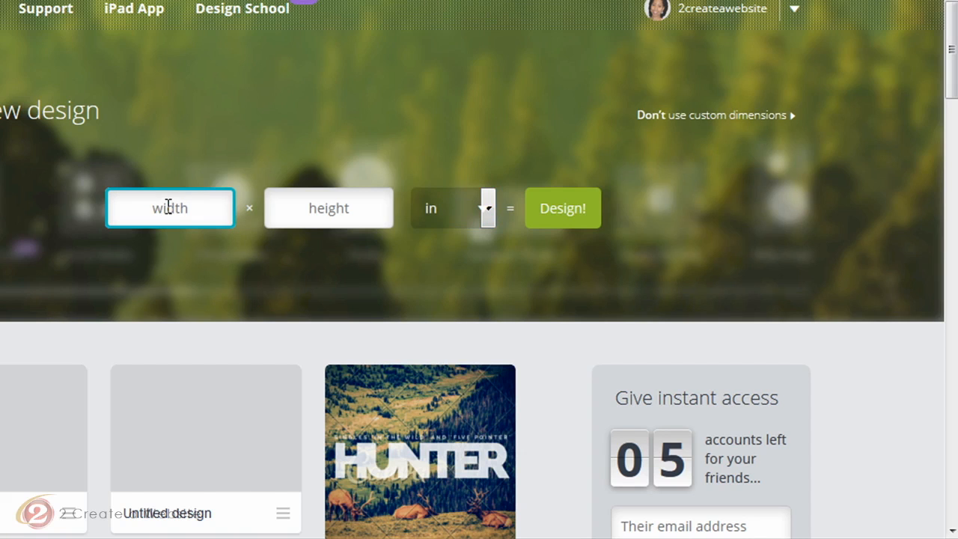
pyautogui.write('9')
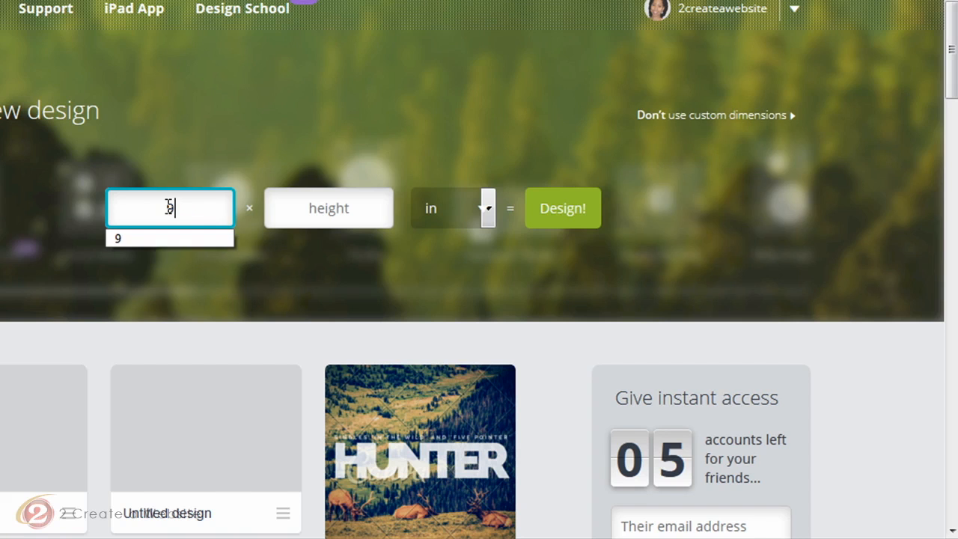
pyautogui.click(329, 208)
pyautogui.write('7')
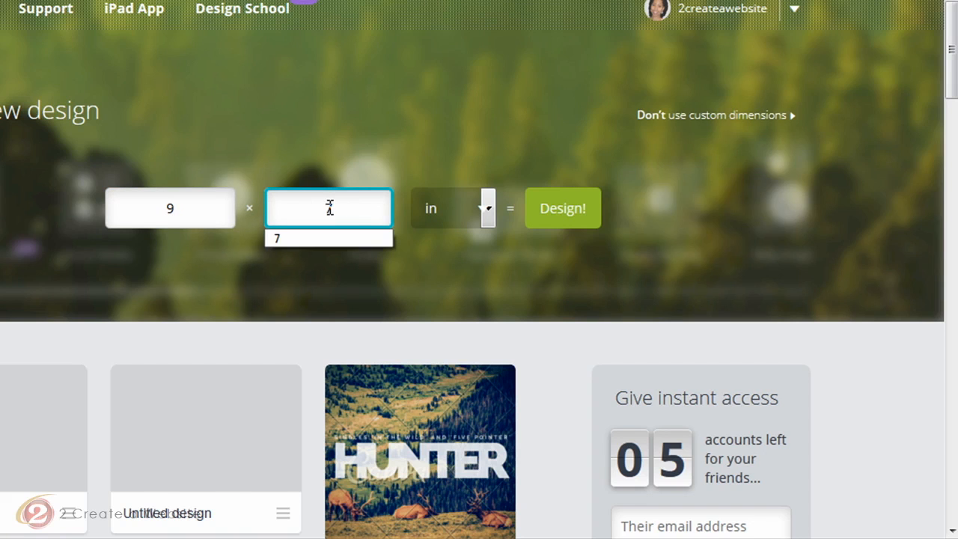
pyautogui.click(574, 215)
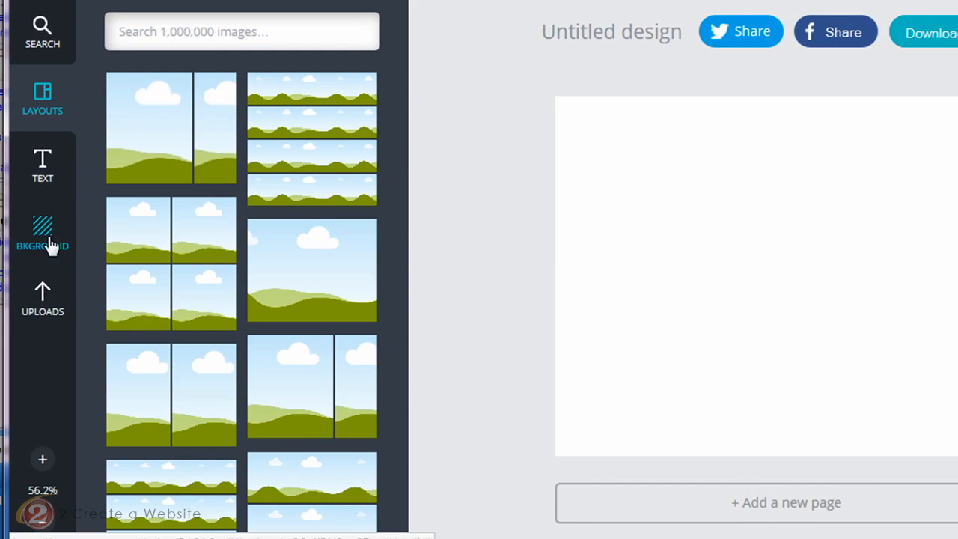
# - Apply the free orange polka-dot background to the blank page
pyautogui.click(48, 243)
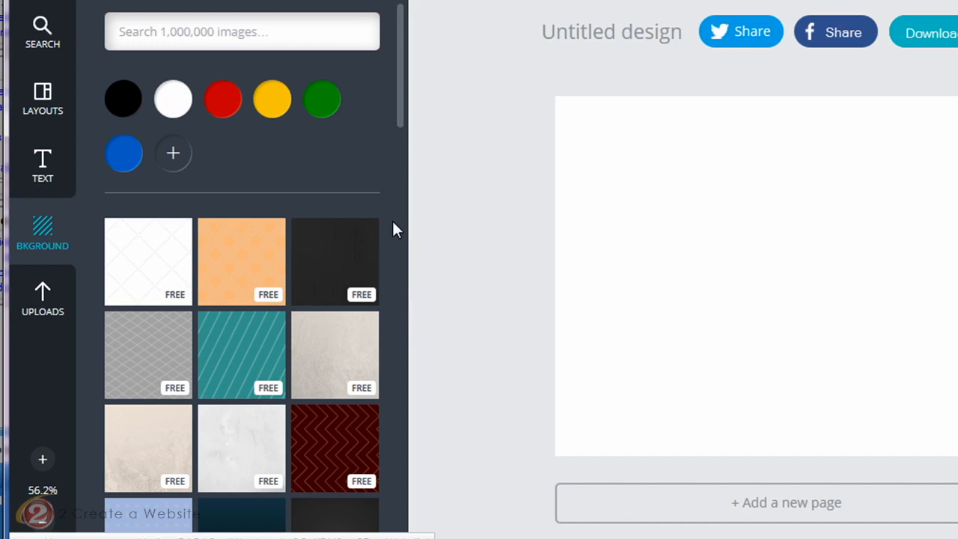
pyautogui.click(254, 265)
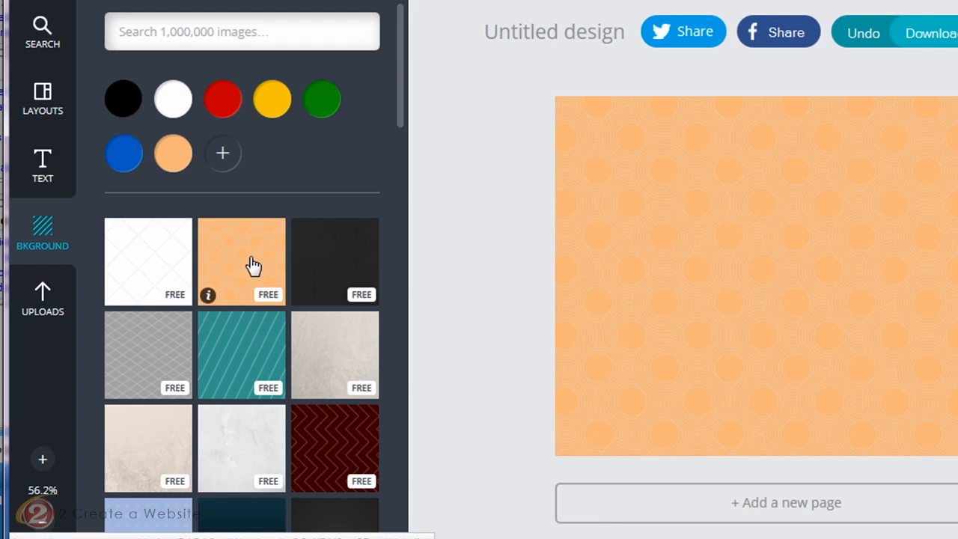
# - Add the free "Children's Fairy Stories" text layout to the page and place it near the page's upper edge
pyautogui.click(45, 170)
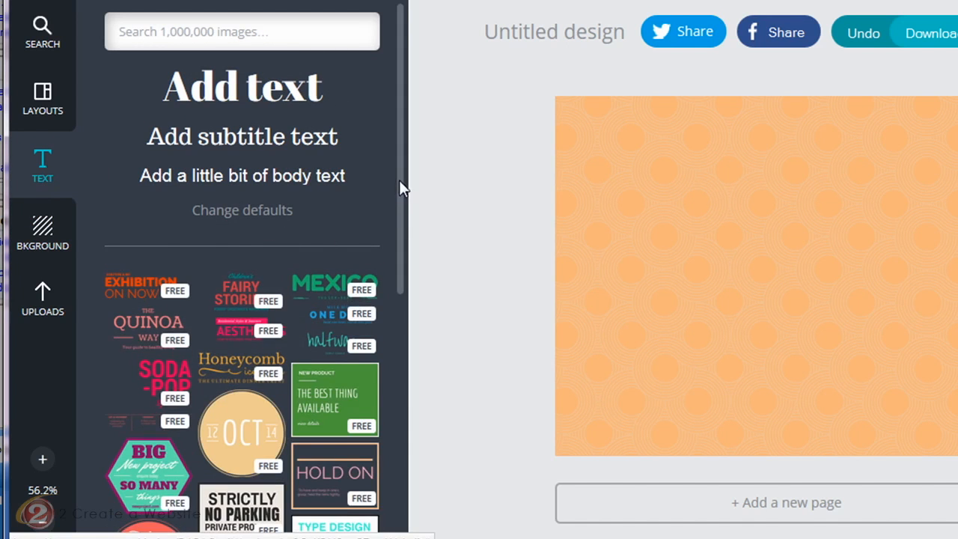
pyautogui.moveTo(399, 183); pyautogui.dragTo(402, 284)
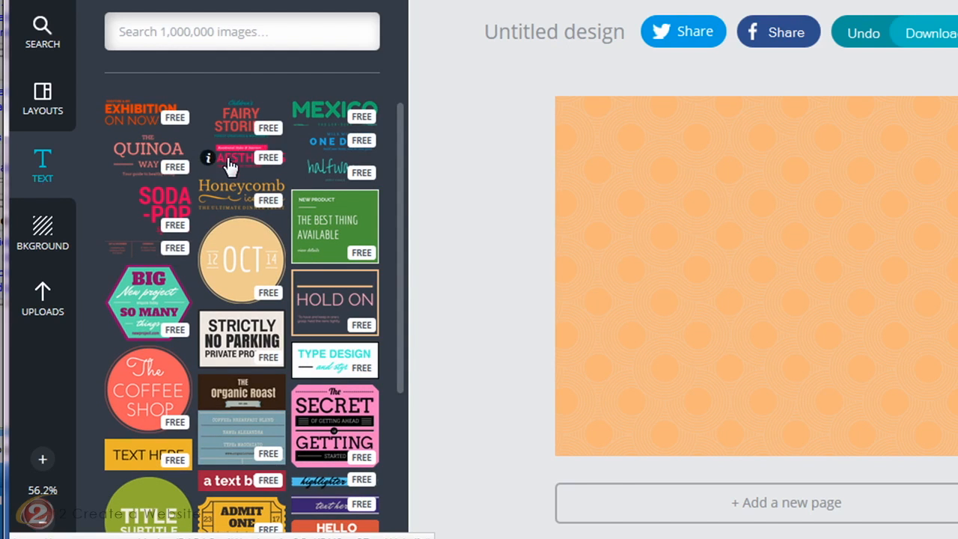
pyautogui.click(240, 125)
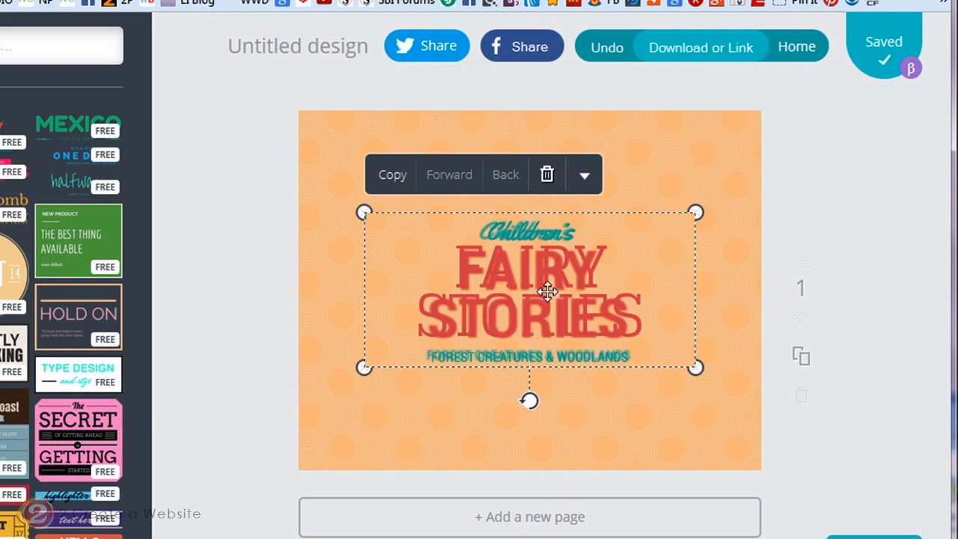
pyautogui.moveTo(539, 292); pyautogui.dragTo(539, 205)
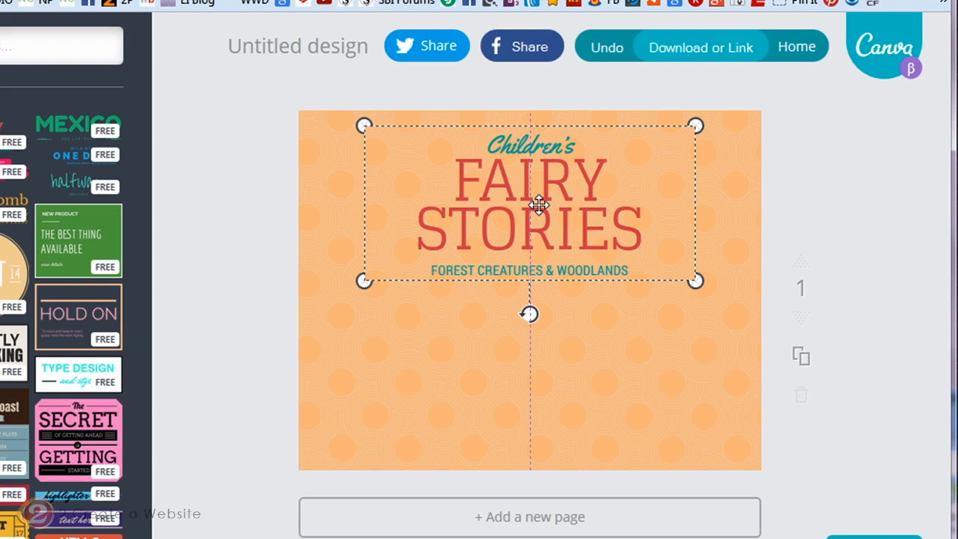
pyautogui.moveTo(539, 204); pyautogui.dragTo(545, 203)
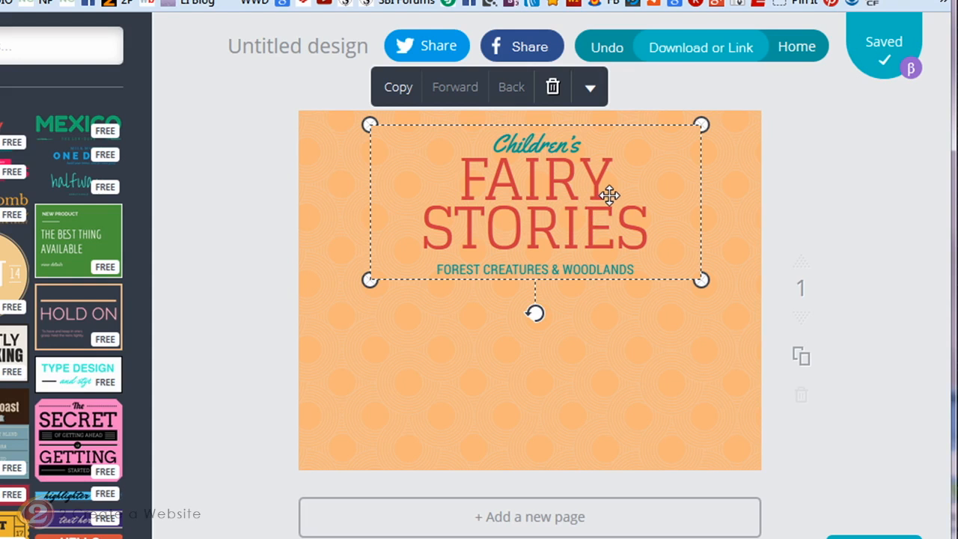
# - Replace the "Children's" line of the text layout with "Easy and Quick"
pyautogui.doubleClick(538, 147)
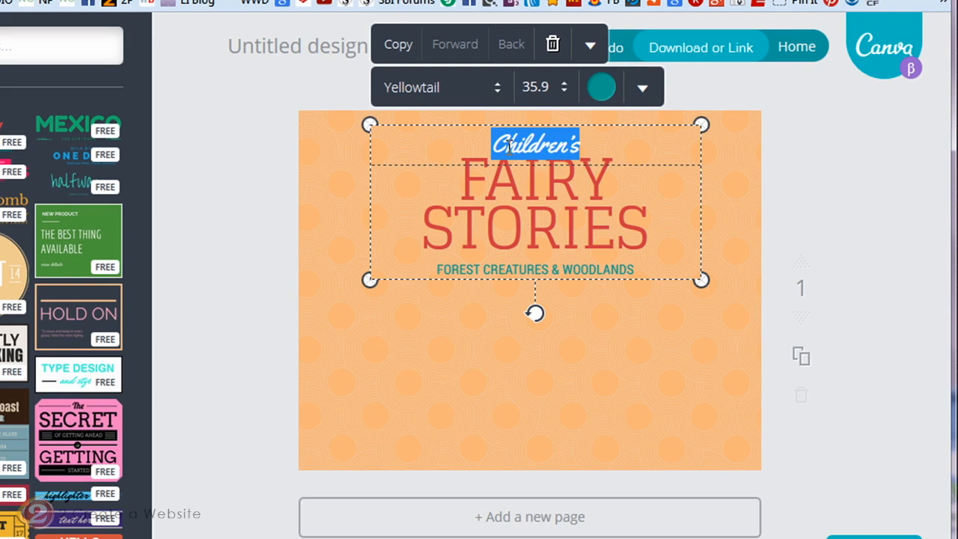
pyautogui.write('Easy and')
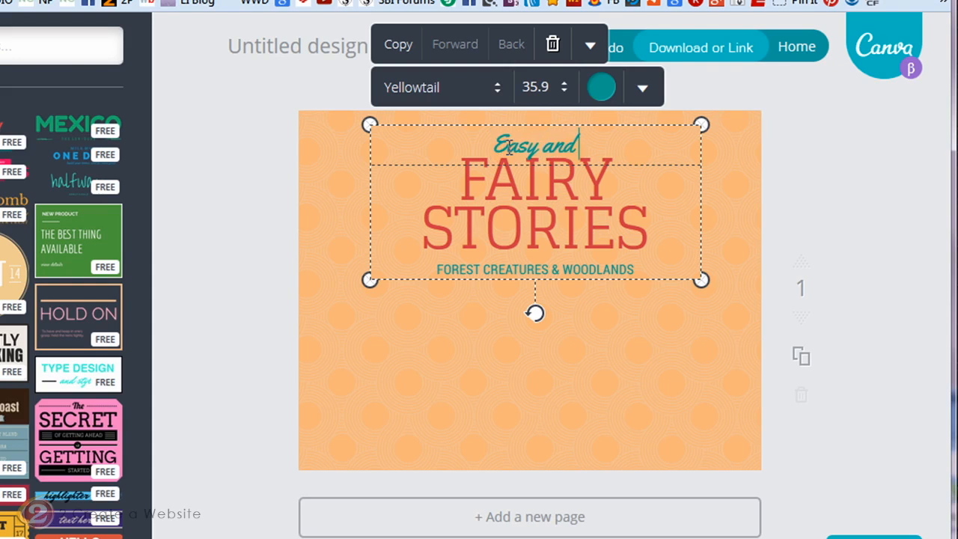
pyautogui.write(' Quick')
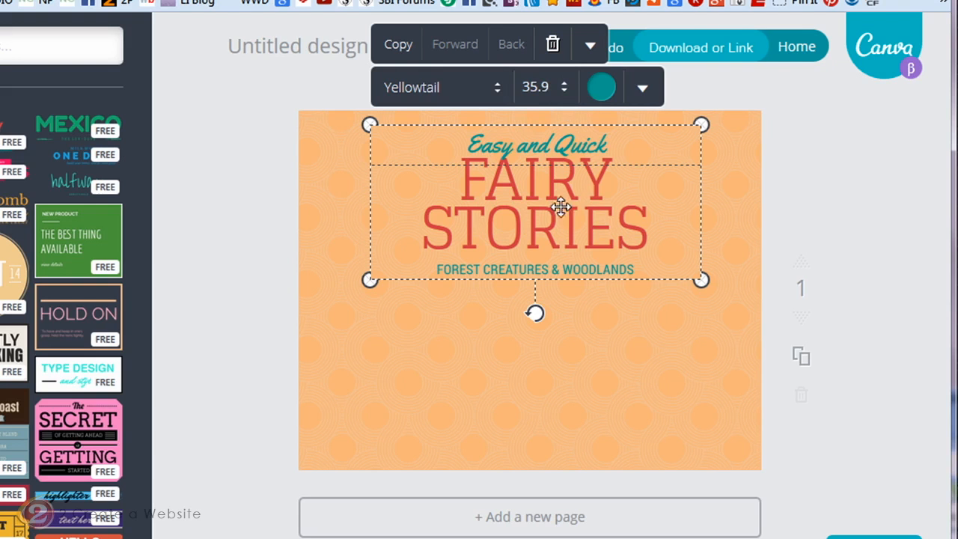
# - Change the two large red title lines to "Chocolate" and "Recipes"
pyautogui.doubleClick(470, 174)
pyautogui.write('colate')
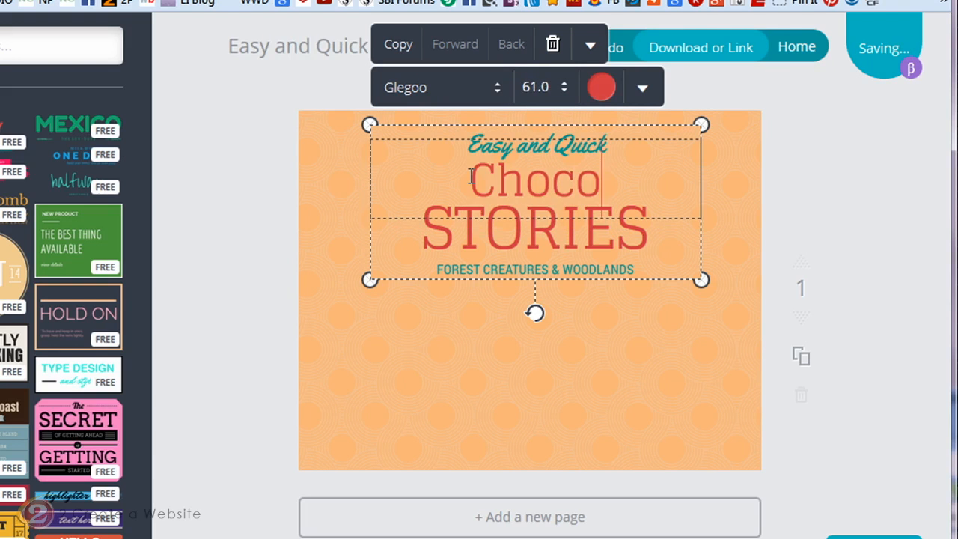
pyautogui.doubleClick(508, 237)
pyautogui.press('BackSpace')
pyautogui.write('Recipes')
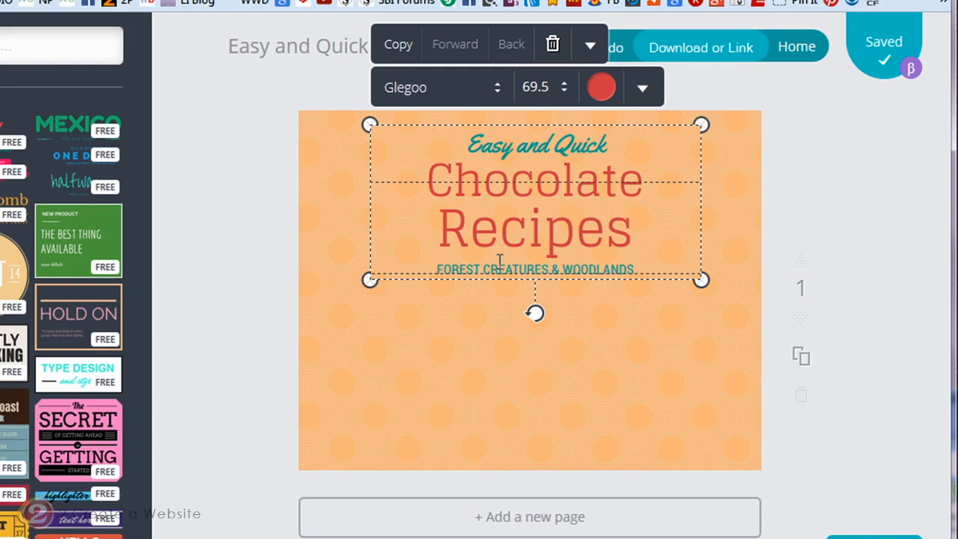
# - Replace the small subtitle under the title with "You can make at home"
pyautogui.tripleClick(498, 271)
pyautogui.write('You')
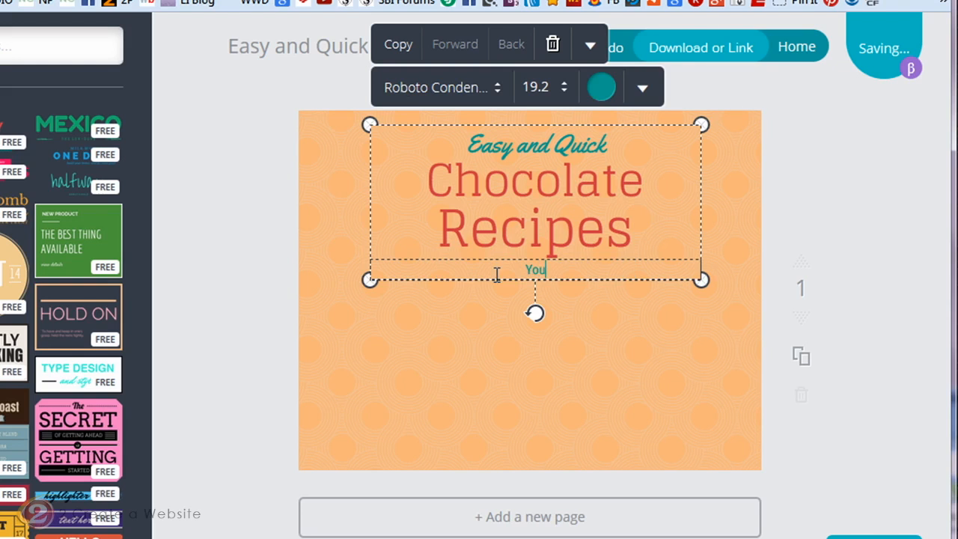
pyautogui.write(' can make at home')
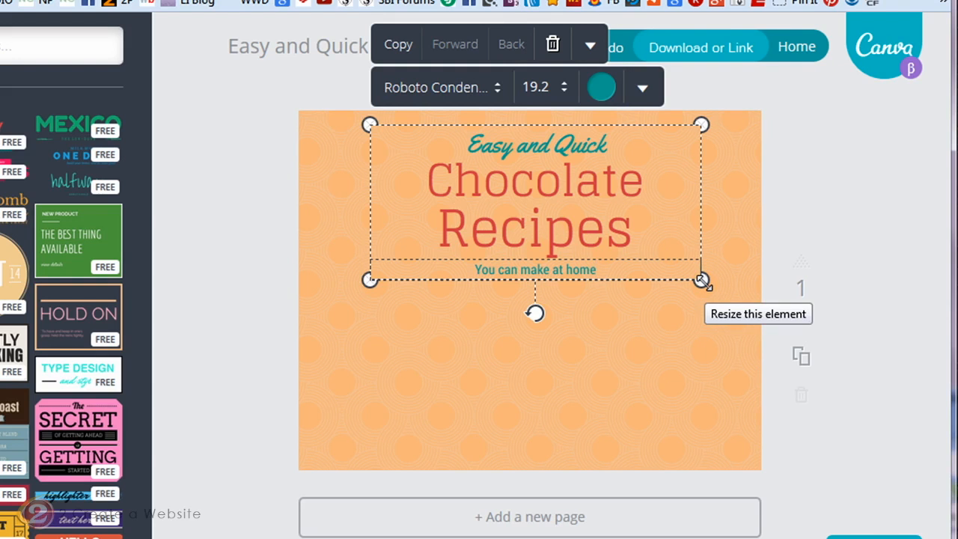
# - Shrink the whole text group slightly and center it horizontally at the page's upper edge
pyautogui.moveTo(701, 280); pyautogui.dragTo(665, 253)
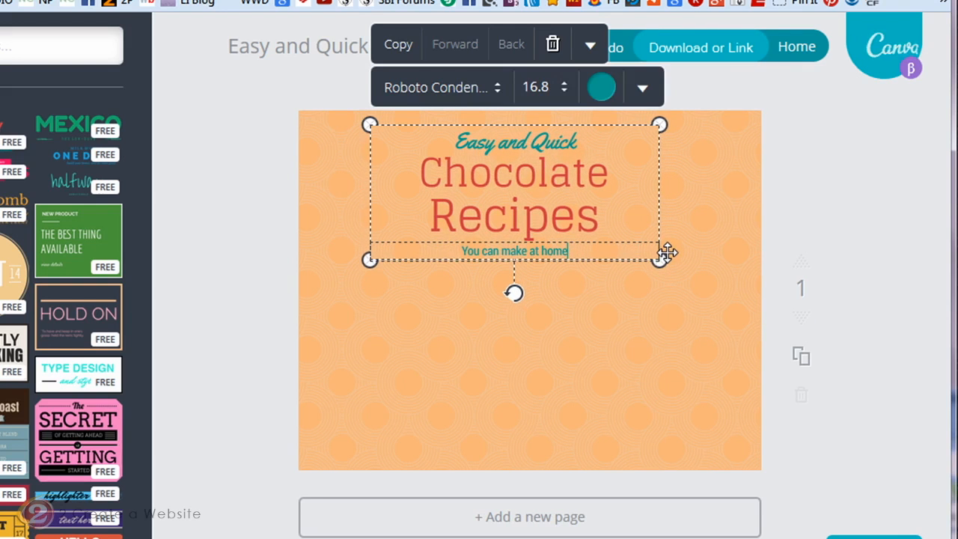
pyautogui.moveTo(544, 177); pyautogui.dragTo(555, 173)
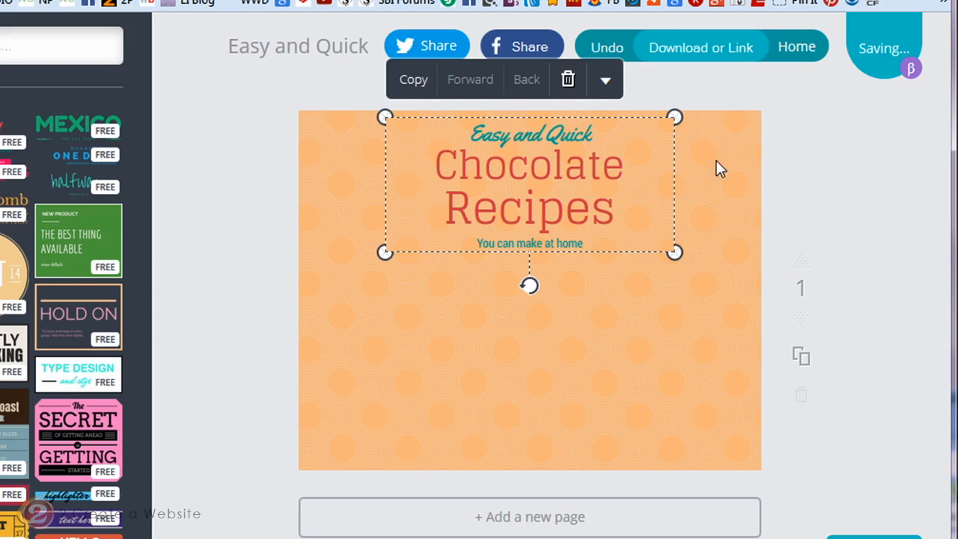
# - Publish the finished design for download as an image
pyautogui.click(679, 45)
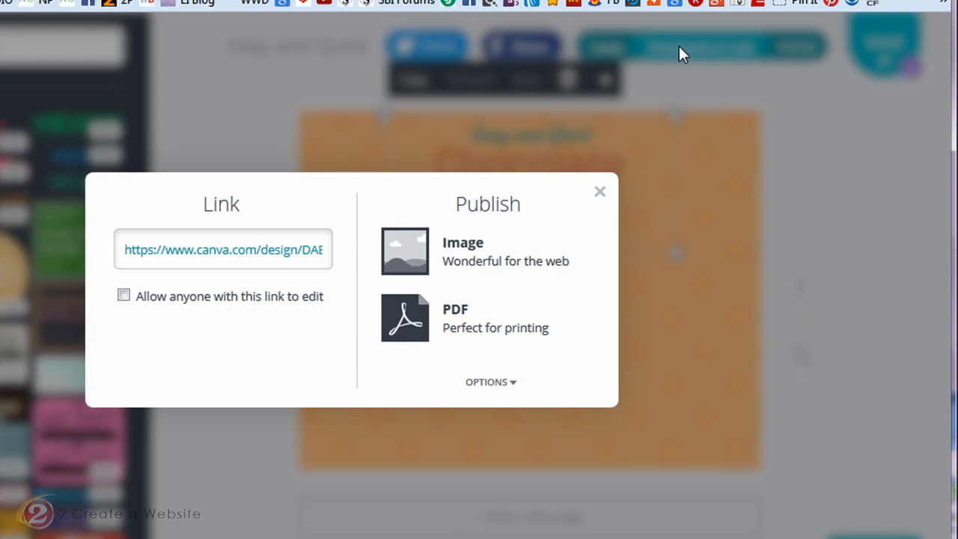
pyautogui.click(405, 258)
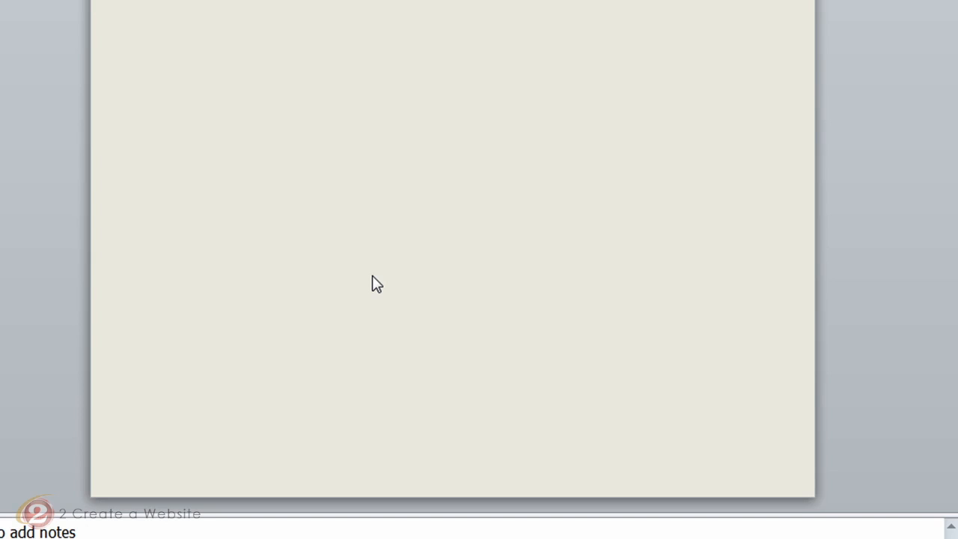
# - Change the slide's background from a solid colour to a picture or texture fill
pyautogui.rightClick(339, 62)
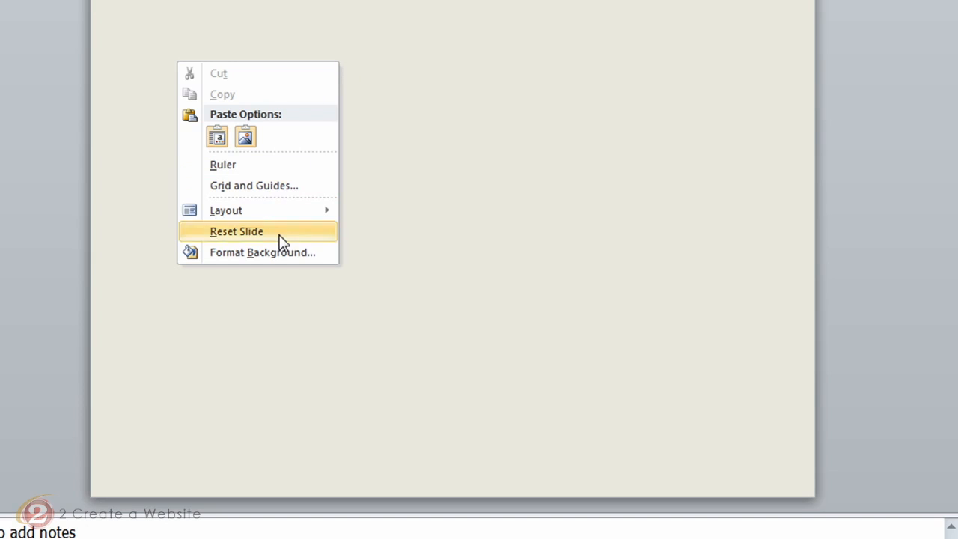
pyautogui.click(281, 254)
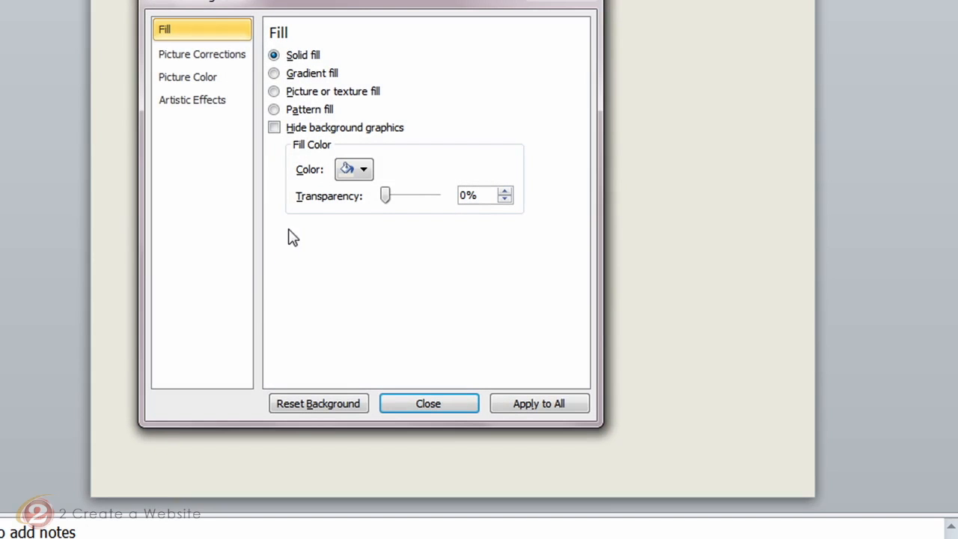
pyautogui.click(274, 91)
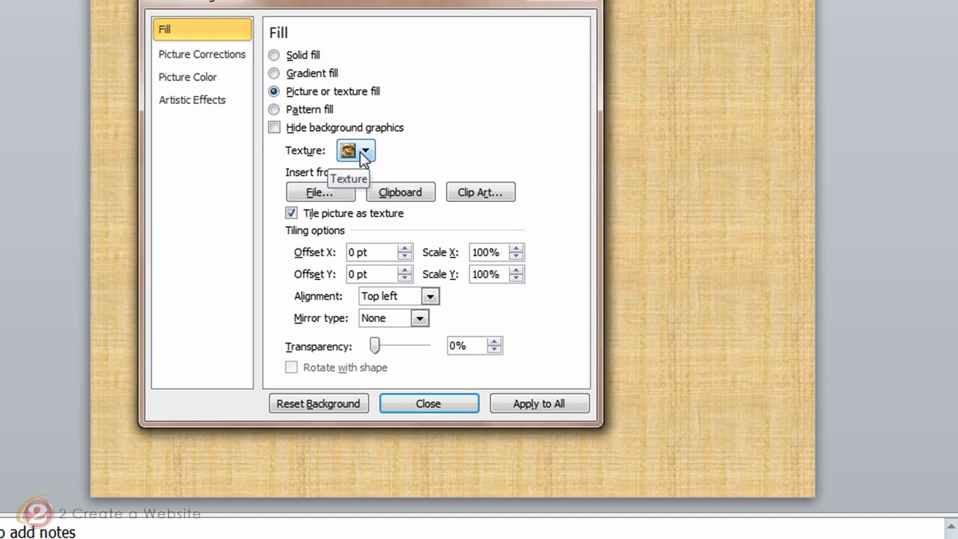
# - Try the golden-brown woven texture and the grey-brown sand texture as the slide's background
pyautogui.click(352, 157)
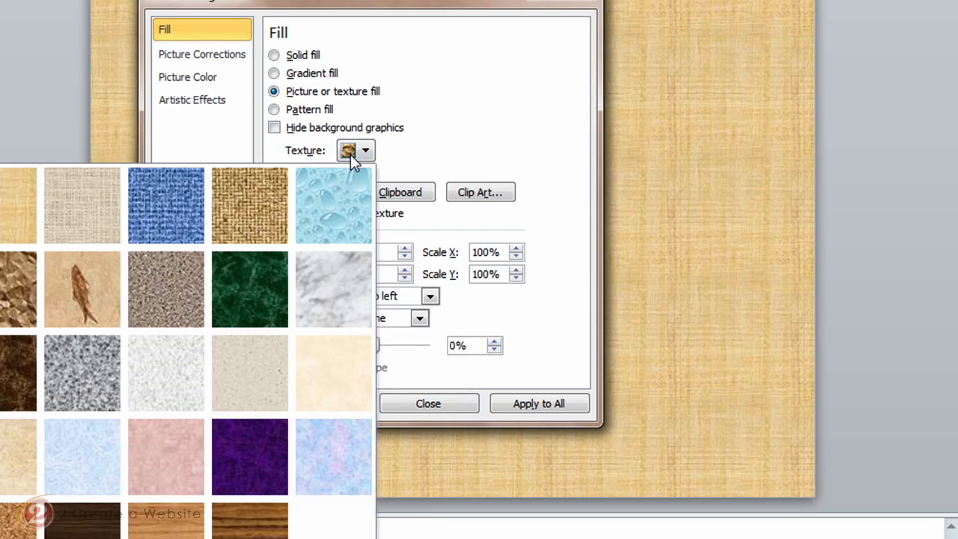
pyautogui.click(215, 194)
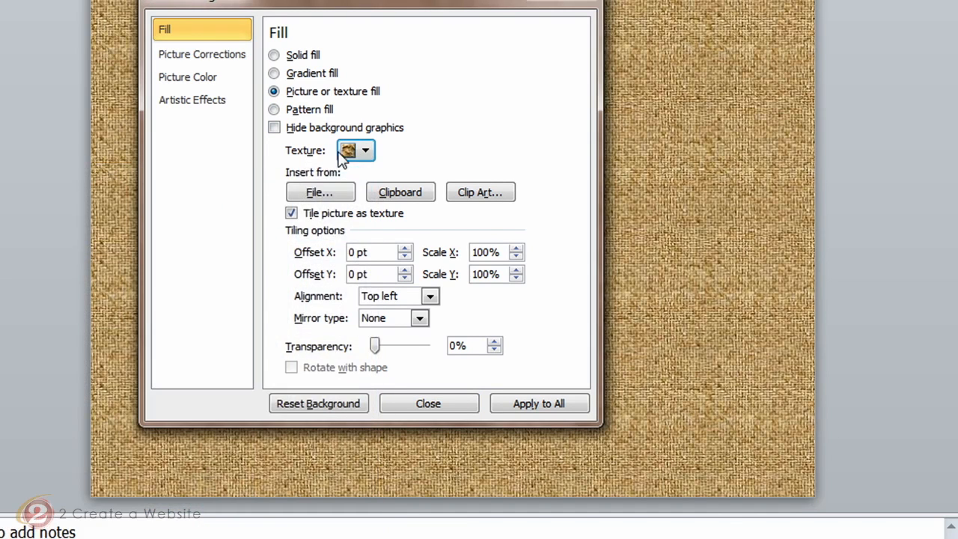
pyautogui.click(349, 150)
pyautogui.click(190, 278)
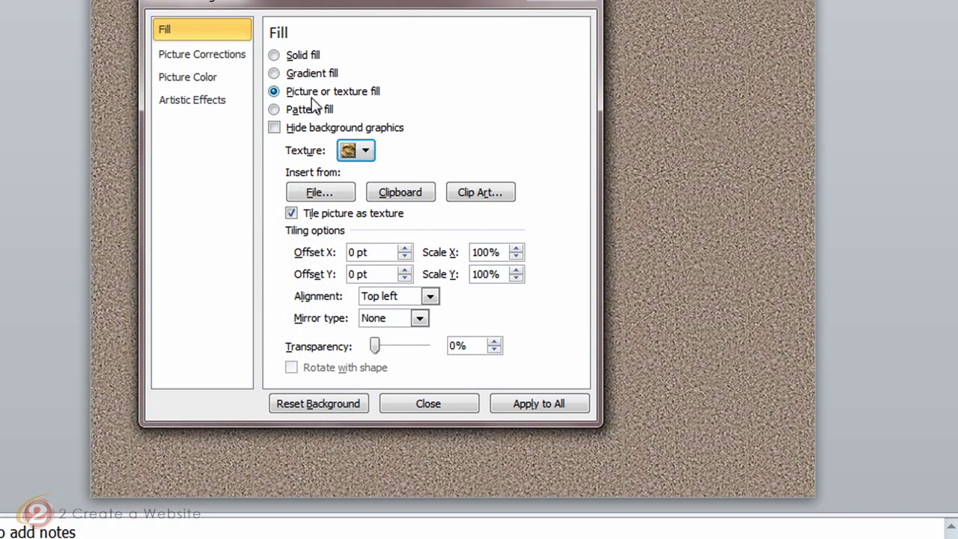
# - Insert canvaHeader.gif from the desktop as the slide's background picture and close the background settings
pyautogui.click(314, 193)
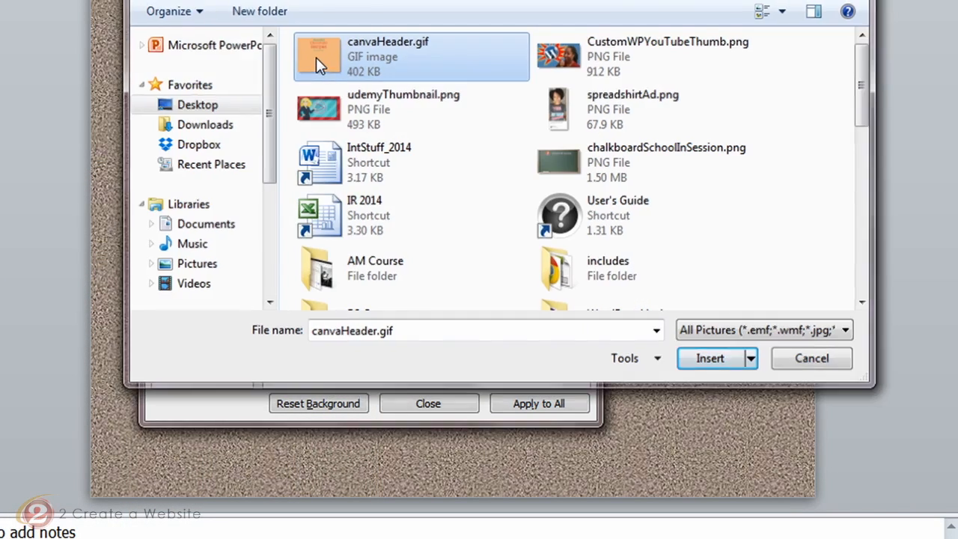
pyautogui.doubleClick(316, 57)
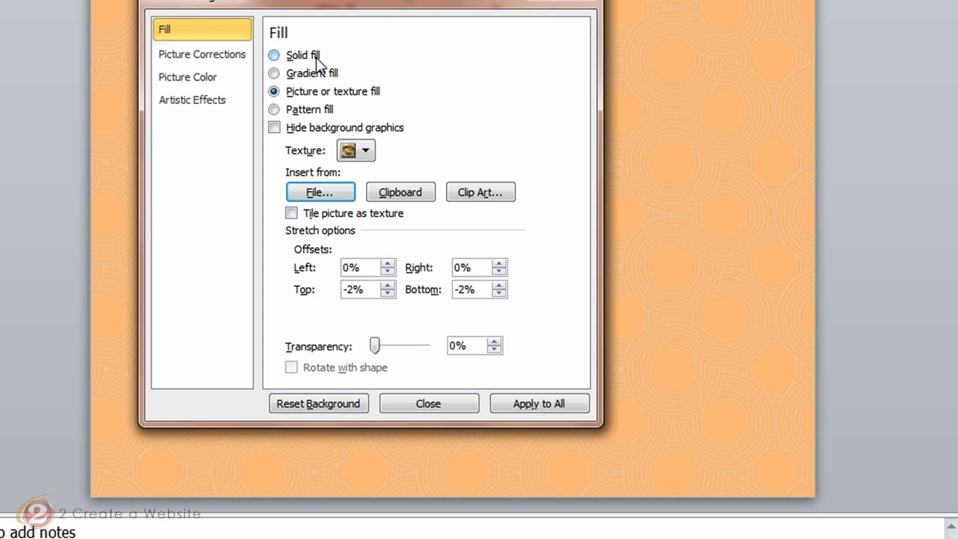
pyautogui.click(433, 410)
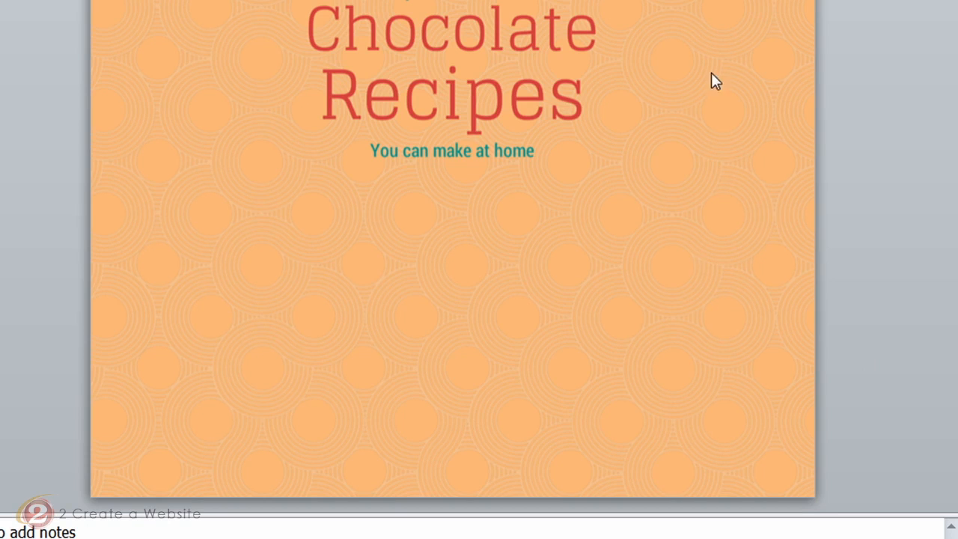
# - Reopen the slide's background settings and raise the picture's right stretch offset to 10%
pyautogui.rightClick(251, 119)
pyautogui.click(200, 336)
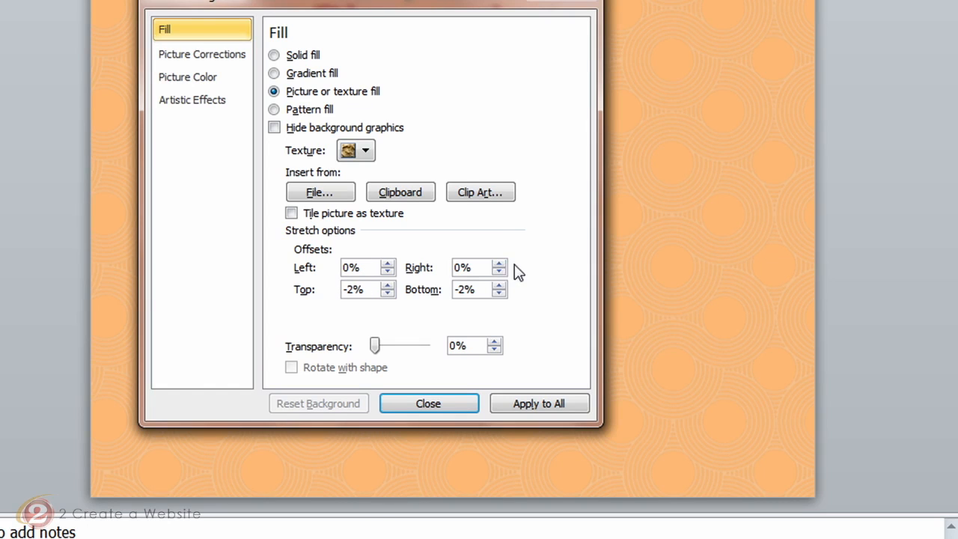
pyautogui.click(499, 264)
pyautogui.click(499, 264)
pyautogui.click(498, 264)
pyautogui.click(499, 265)
pyautogui.click(499, 264)
pyautogui.click(499, 265)
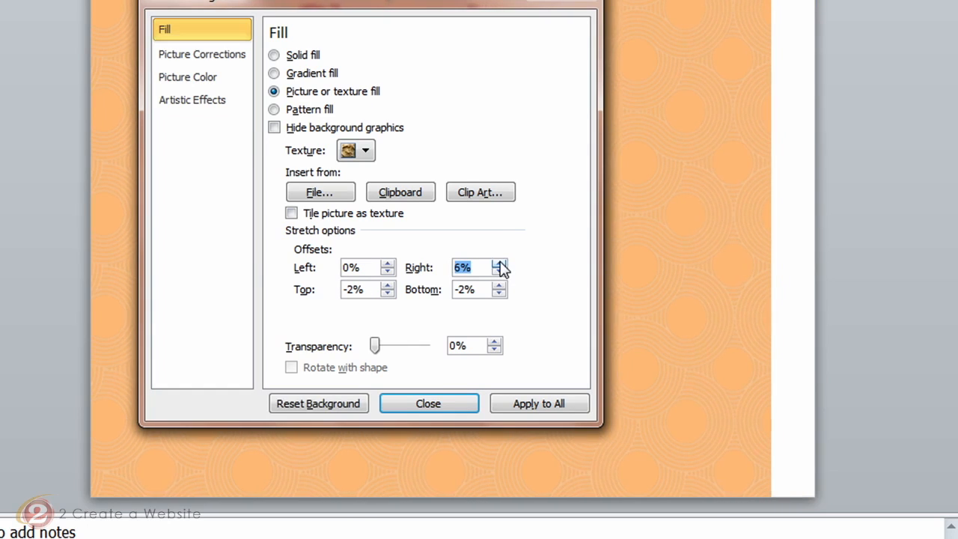
pyautogui.click(499, 264)
pyautogui.click(498, 264)
pyautogui.click(499, 264)
pyautogui.click(498, 264)
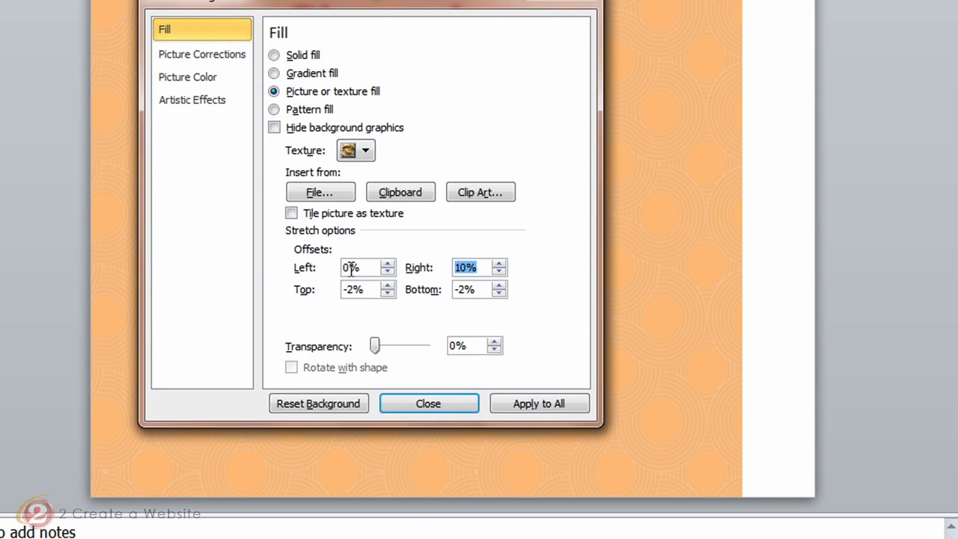
# - Set the background picture's left stretch offset to 4% and its right offset to 7%, closing the settings
pyautogui.click(386, 265)
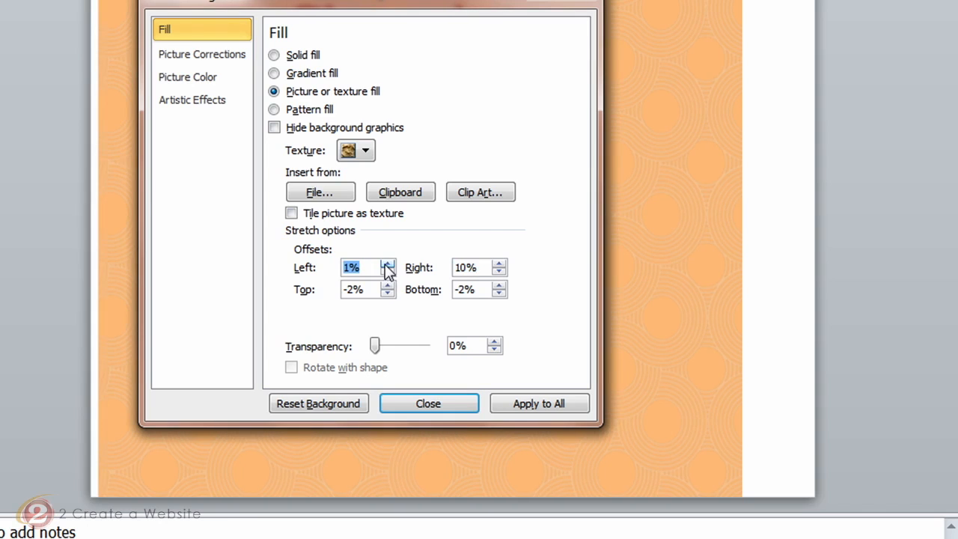
pyautogui.click(386, 264)
pyautogui.doubleClick(387, 264)
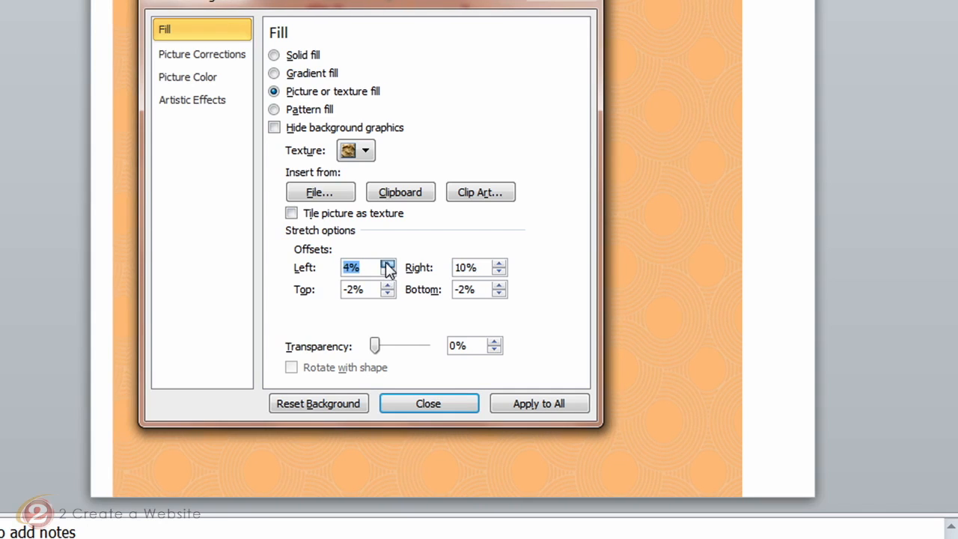
pyautogui.doubleClick(499, 272)
pyautogui.click(499, 272)
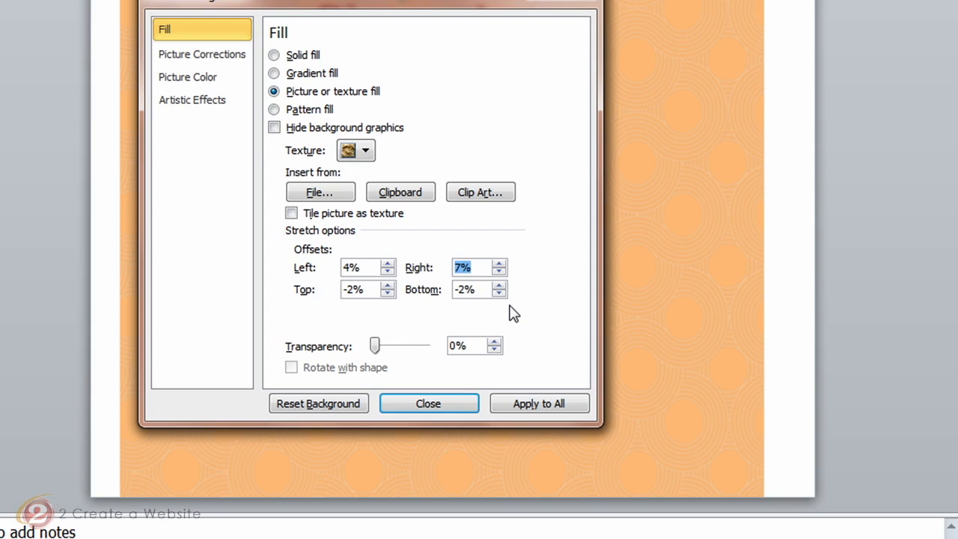
pyautogui.press('Escape')
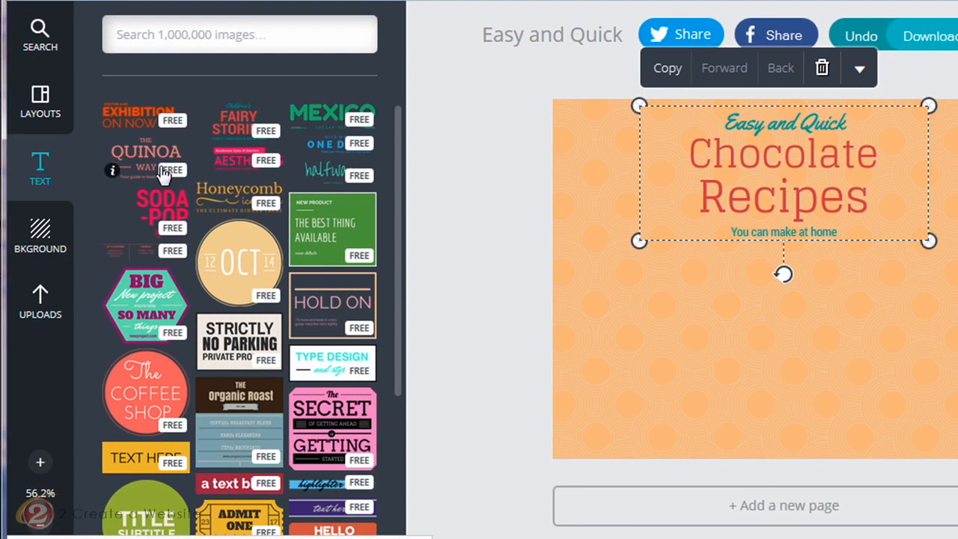
# - Switch to the Canva cover design and show the available backgrounds
pyautogui.click(40, 236)
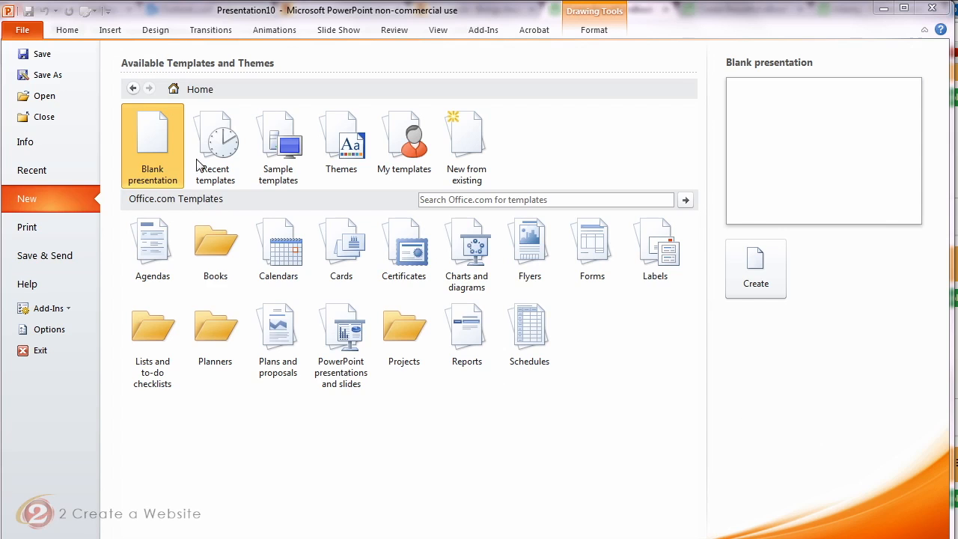
# - Create a new PowerPoint presentation from the Waveform theme
pyautogui.click(347, 154)
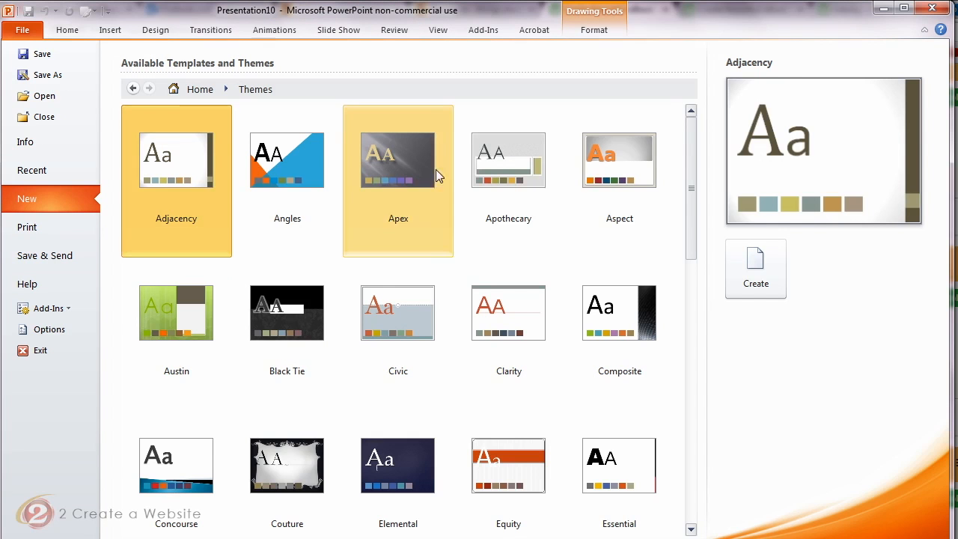
pyautogui.moveTo(688, 157); pyautogui.dragTo(659, 412)
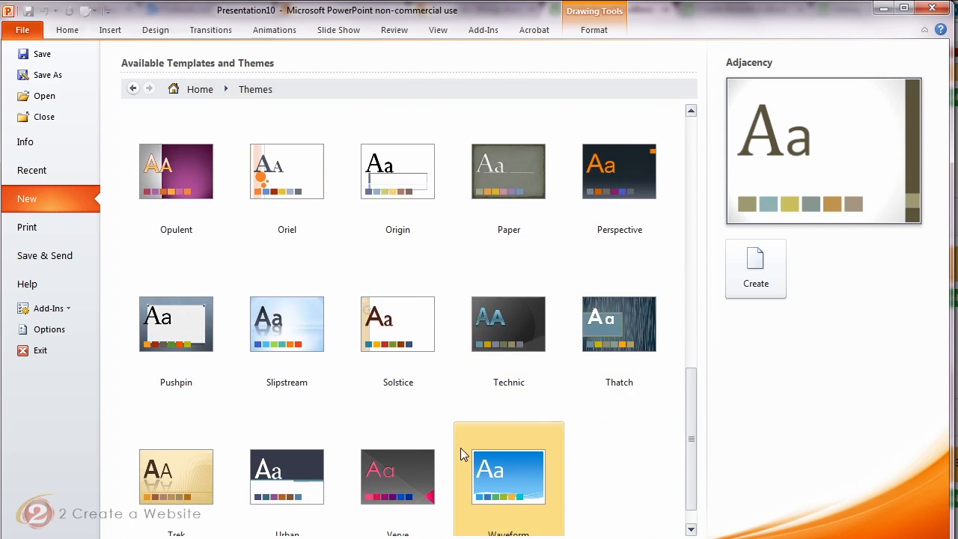
pyautogui.click(484, 471)
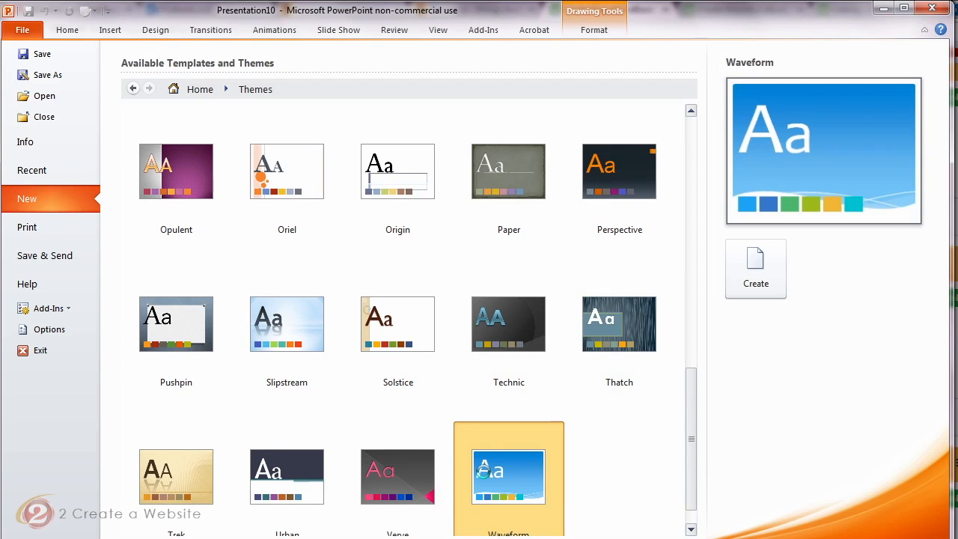
pyautogui.doubleClick(484, 472)
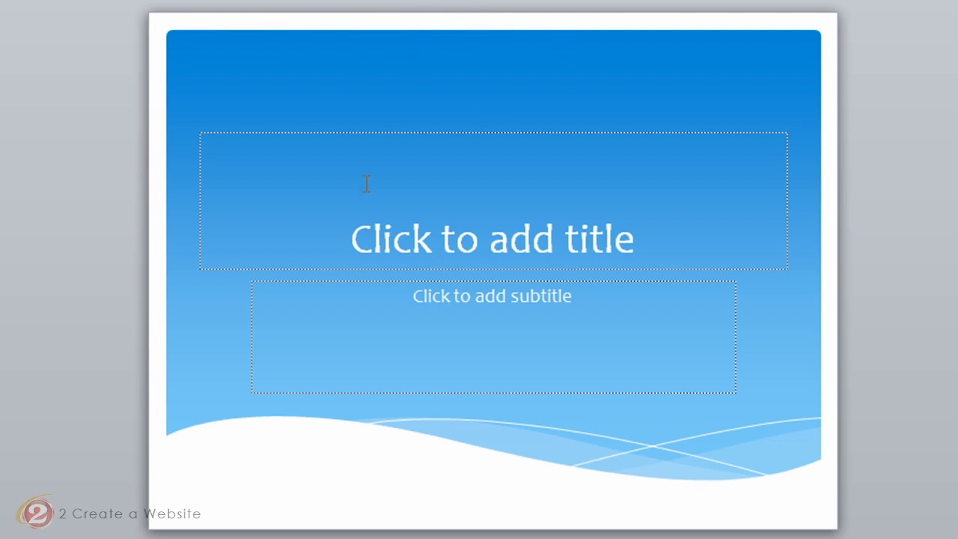
# - Fill the Waveform title slide's background with the white marble texture and close the background settings
pyautogui.rightClick(158, 24)
pyautogui.click(88, 235)
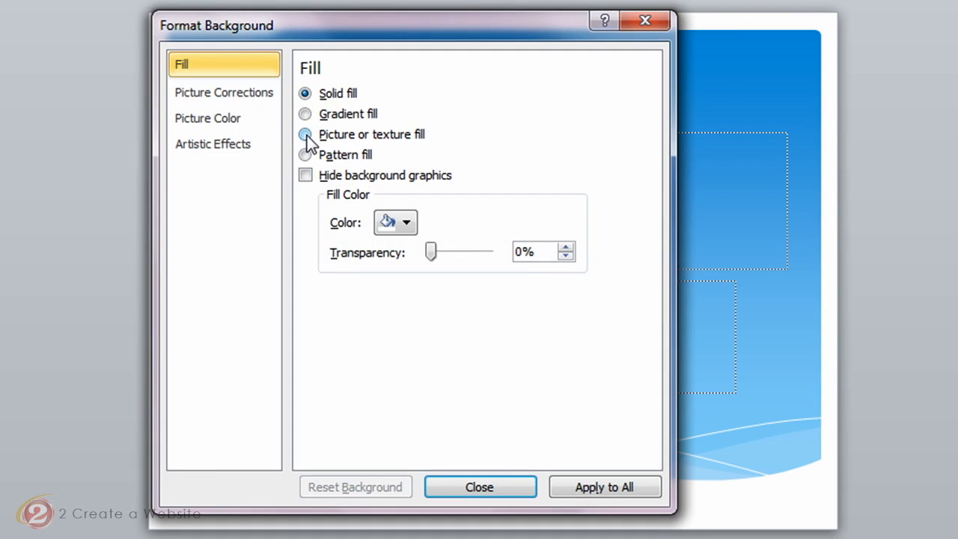
pyautogui.click(306, 135)
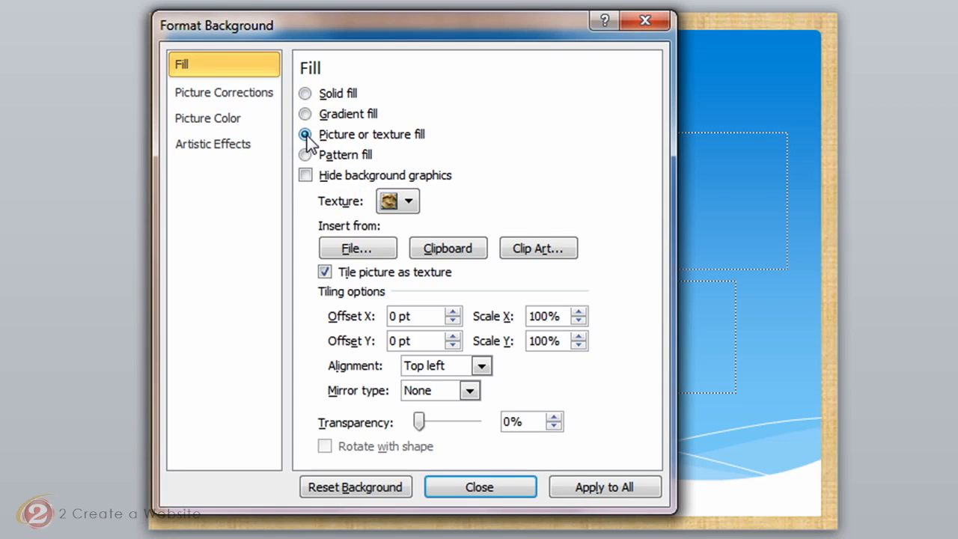
pyautogui.click(408, 201)
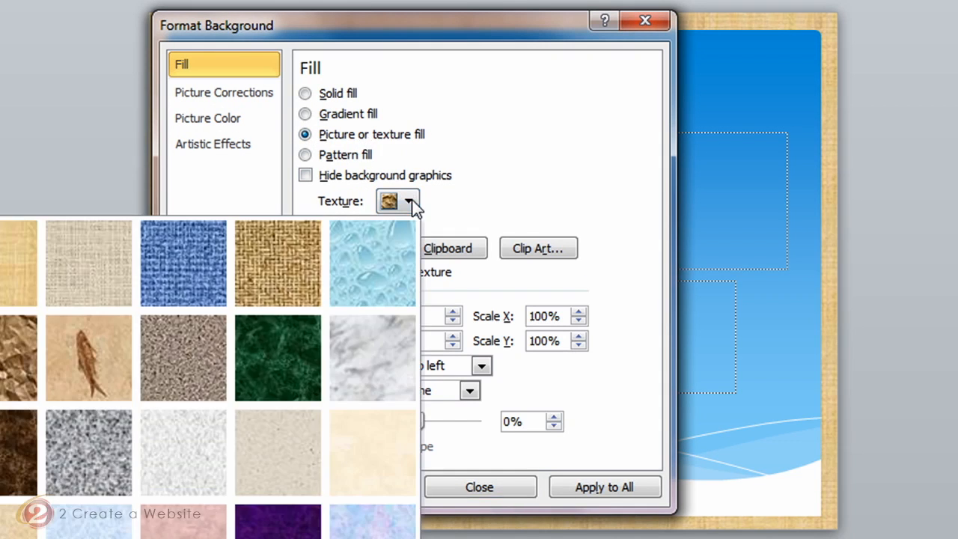
pyautogui.click(359, 352)
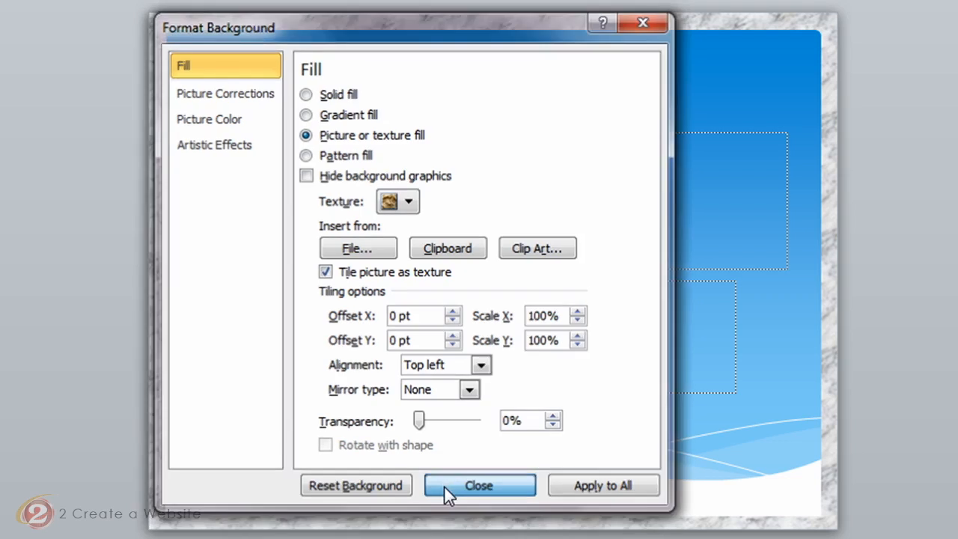
pyautogui.click(444, 488)
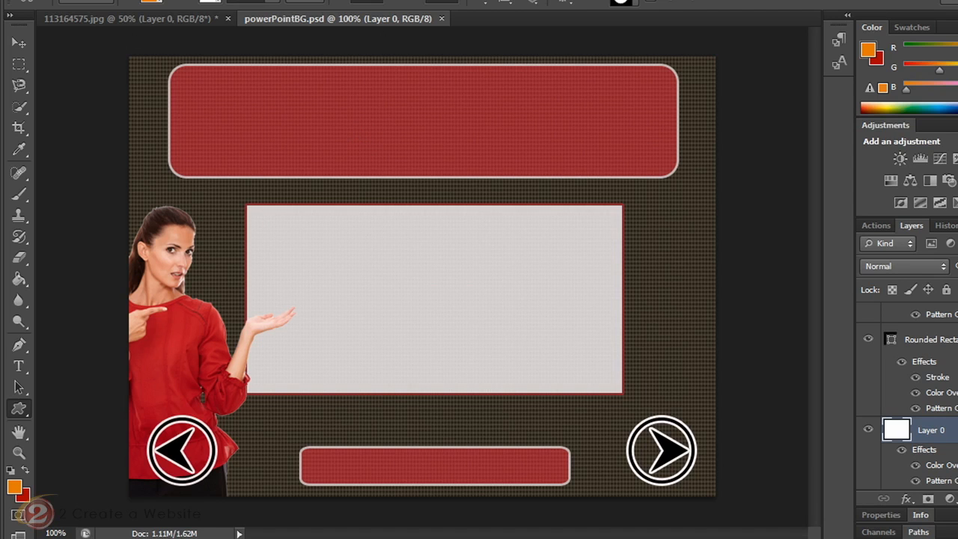
# - Start a new Photoshop document with its width and height measured in inches
pyautogui.click(47, 1)
pyautogui.click(66, 0)
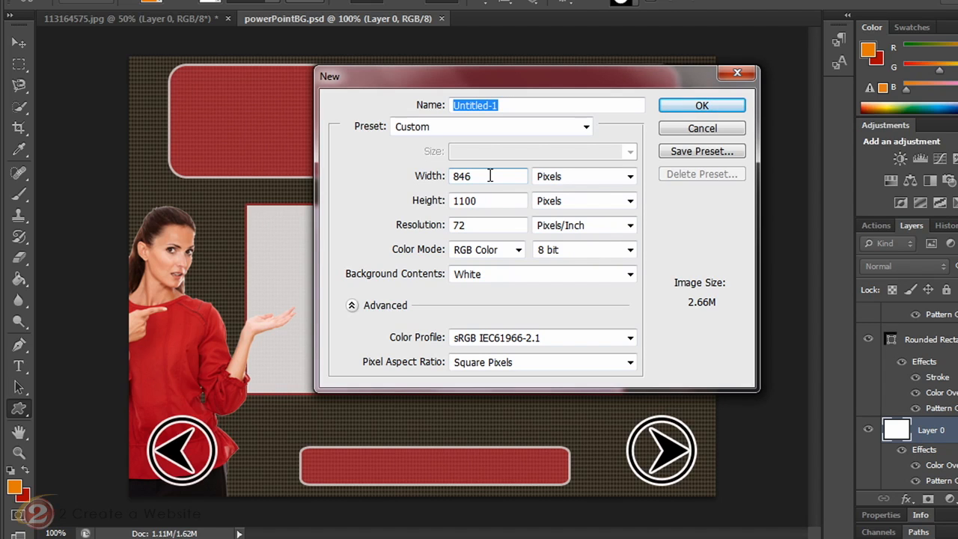
pyautogui.click(631, 177)
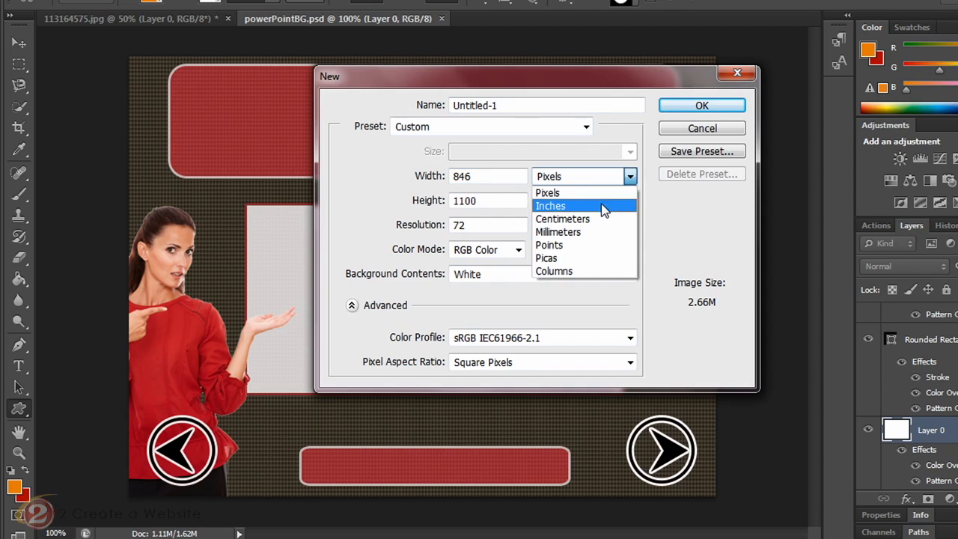
pyautogui.click(605, 207)
pyautogui.click(630, 201)
pyautogui.click(597, 228)
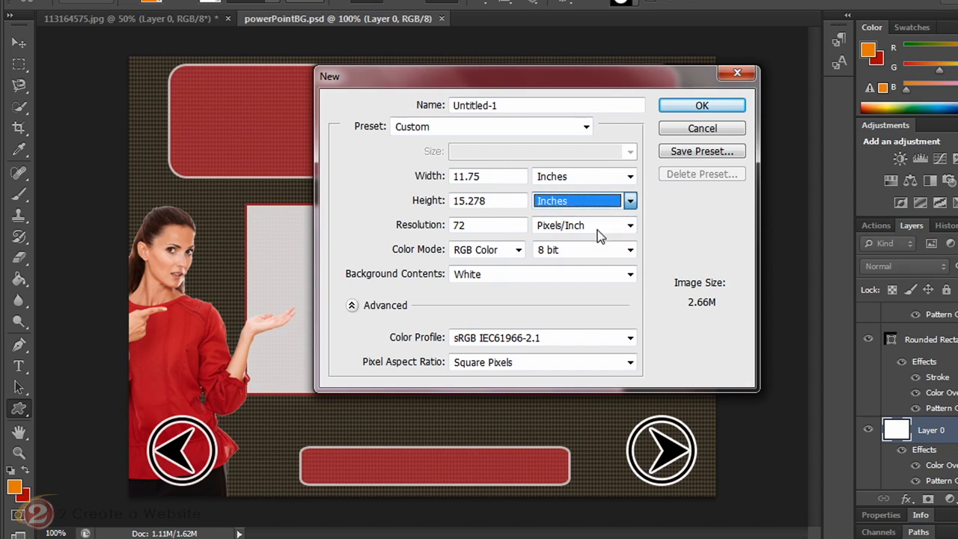
# - Set the new document to 9 inches wide by 7 inches high and create it
pyautogui.moveTo(487, 174); pyautogui.dragTo(428, 180)
pyautogui.write('9')
pyautogui.moveTo(492, 197); pyautogui.dragTo(398, 199)
pyautogui.write('7')
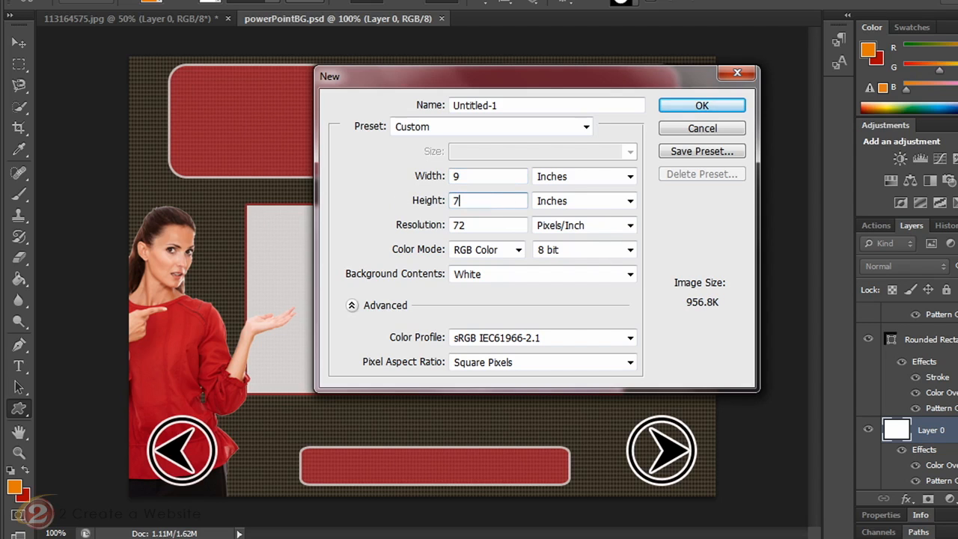
pyautogui.click(674, 107)
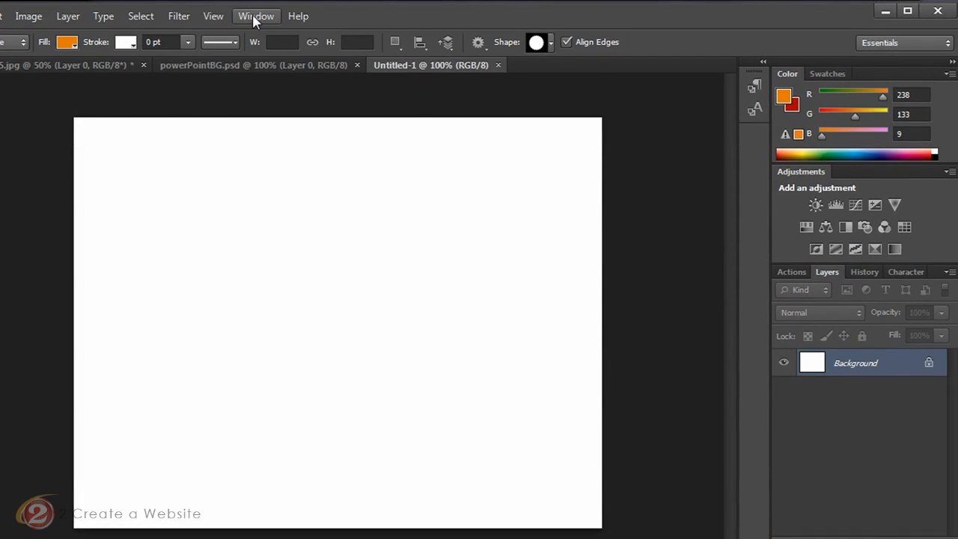
# - Convert the locked Background layer into a regular editable layer with the default name, Normal mode and 100% opacity
pyautogui.click(254, 16)
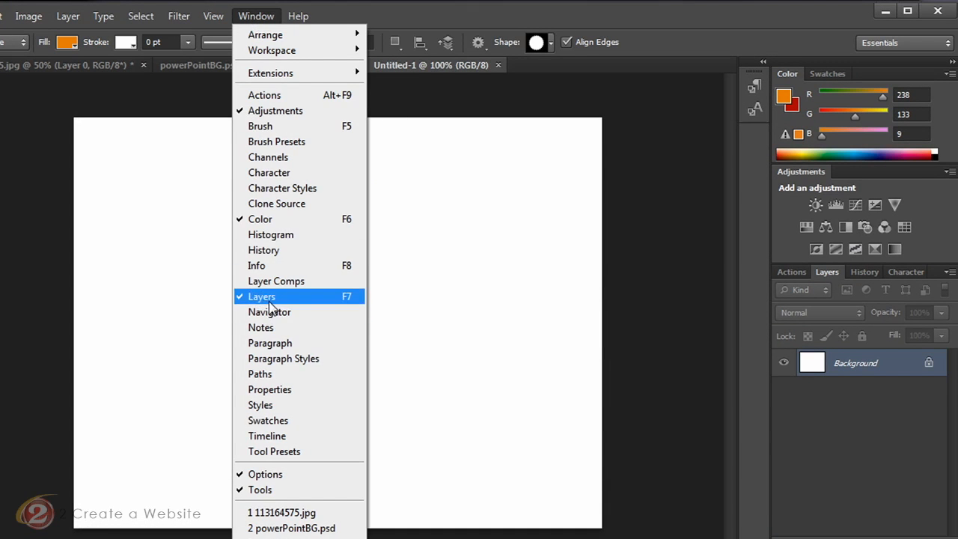
pyautogui.click(866, 378)
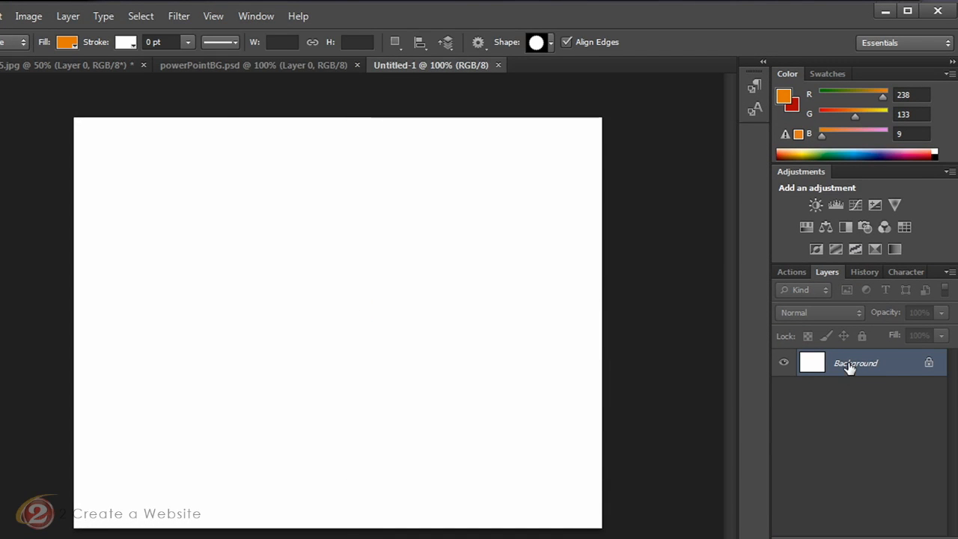
pyautogui.doubleClick(850, 365)
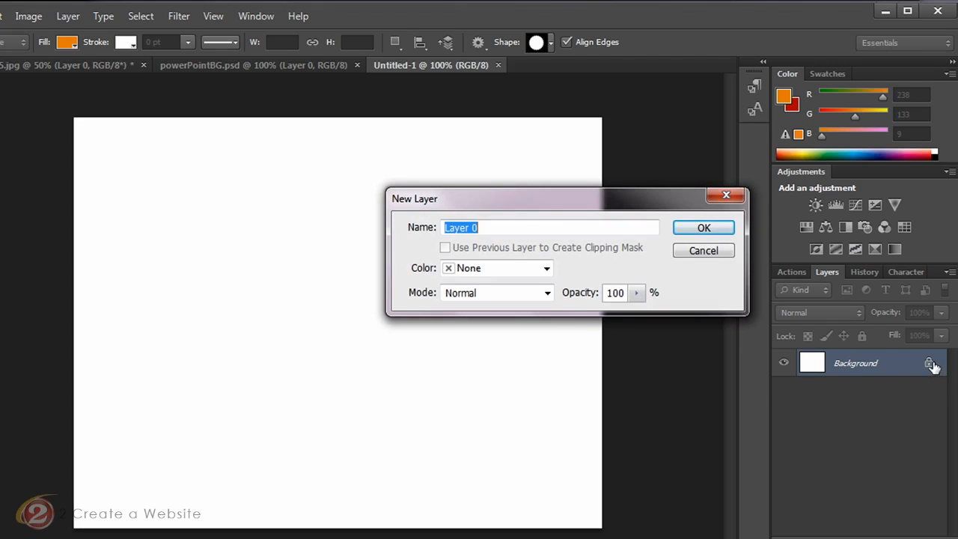
pyautogui.click(713, 231)
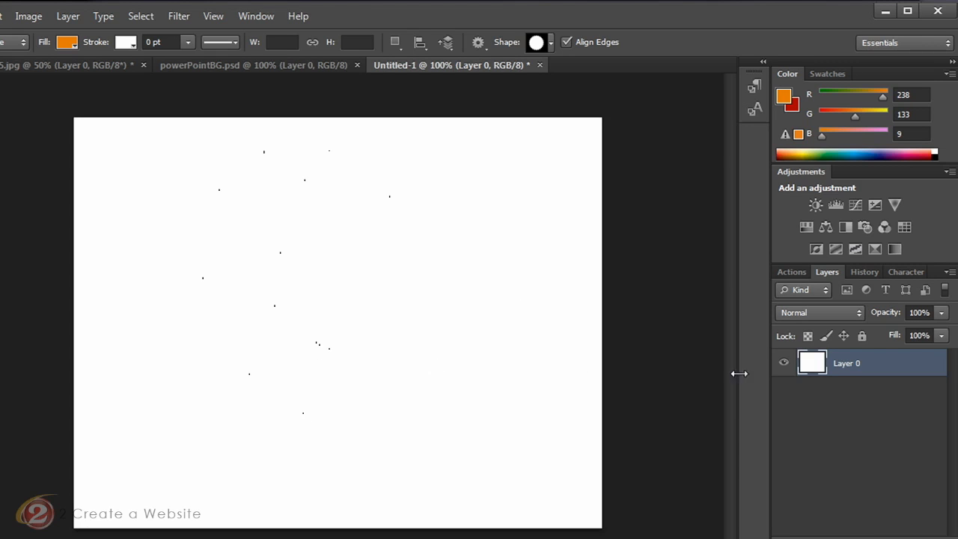
# - Add a dark red Color Overlay to Layer 0 with hue 0°, saturation 98% and brightness 53%
pyautogui.rightClick(839, 364)
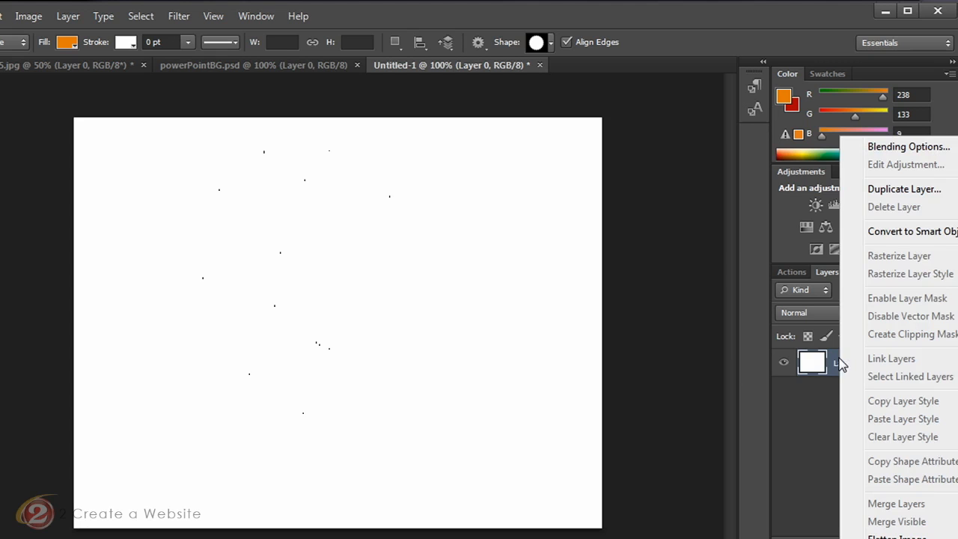
pyautogui.click(882, 148)
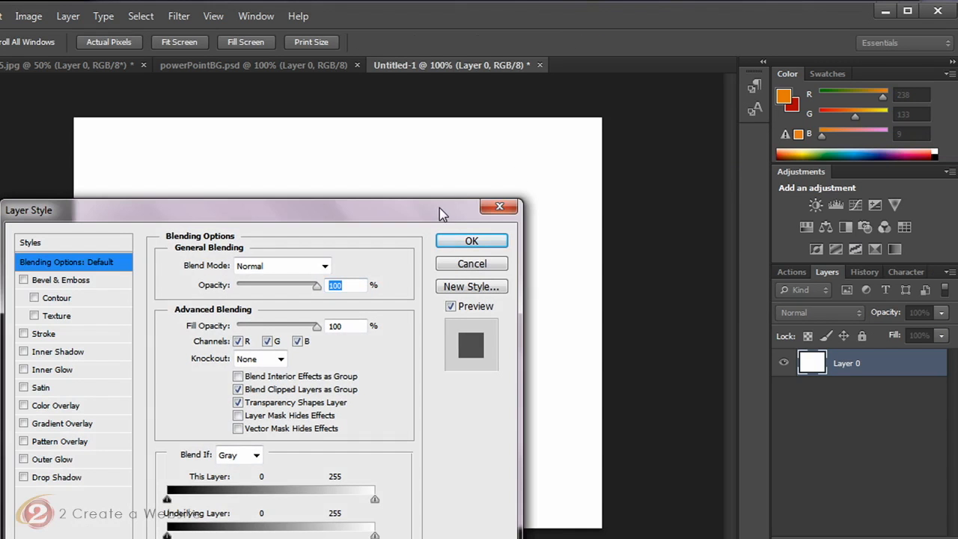
pyautogui.moveTo(434, 209); pyautogui.dragTo(650, 127)
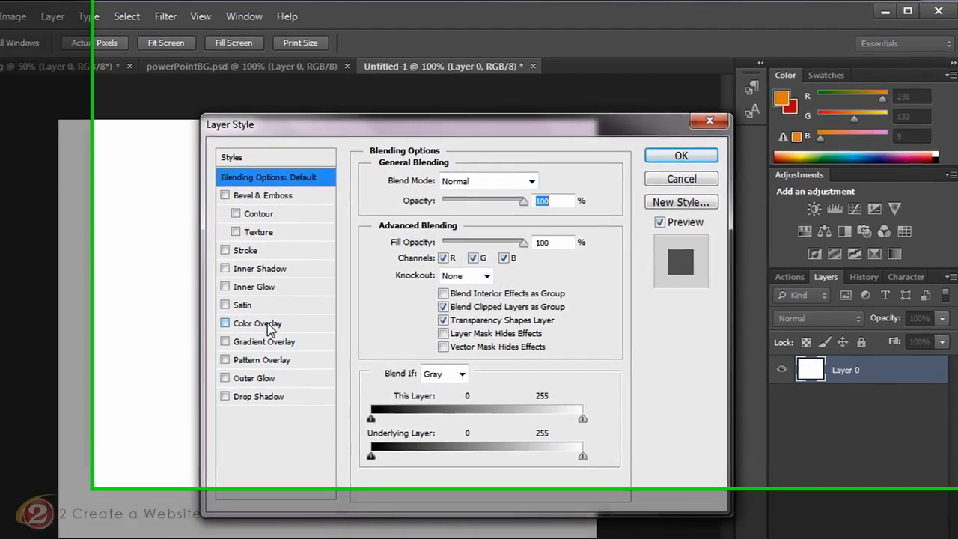
pyautogui.click(286, 317)
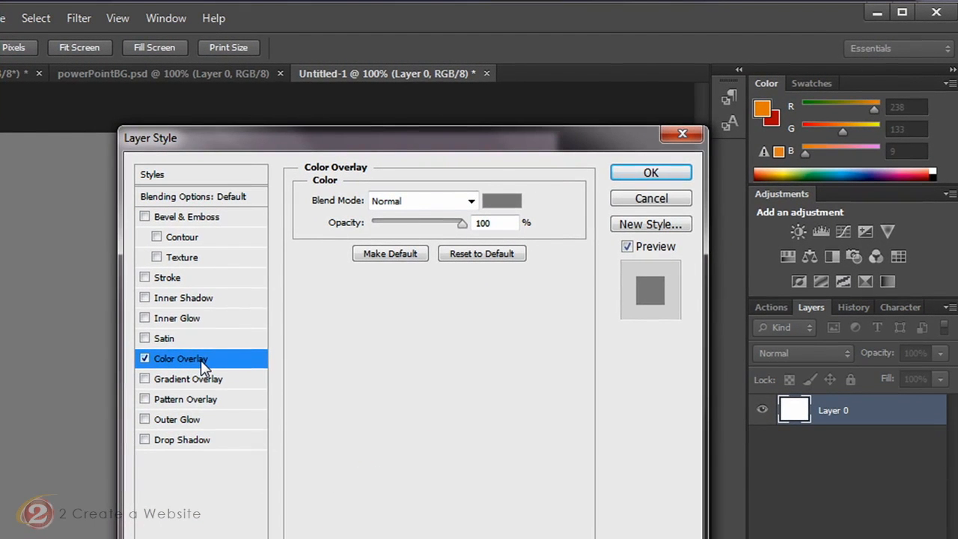
pyautogui.click(506, 208)
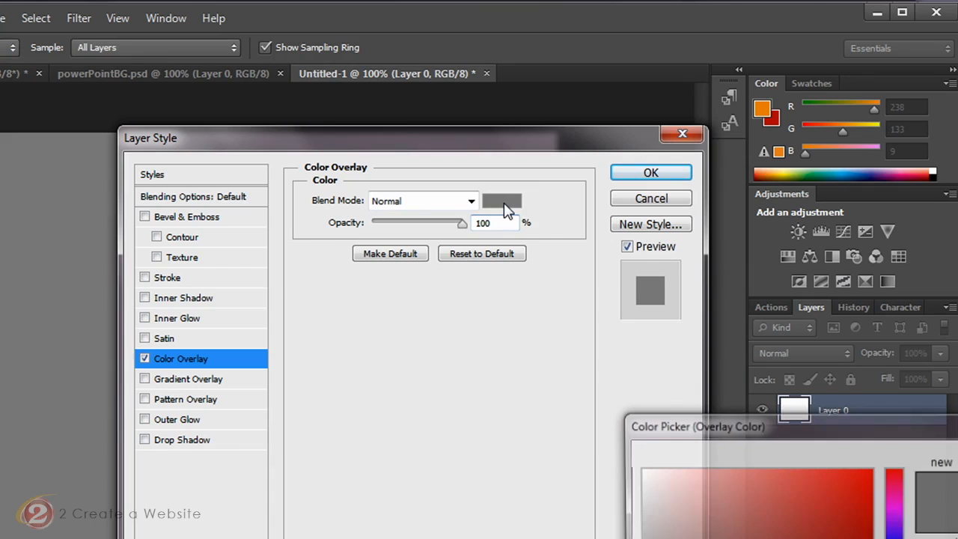
pyautogui.moveTo(831, 435); pyautogui.dragTo(758, 321)
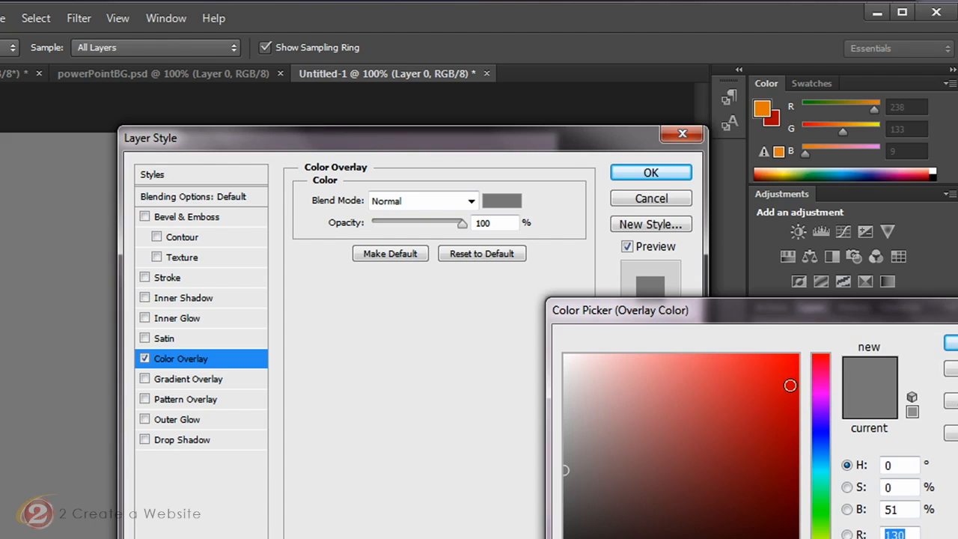
pyautogui.click(784, 428)
pyautogui.moveTo(784, 437); pyautogui.dragTo(791, 453)
pyautogui.click(793, 466)
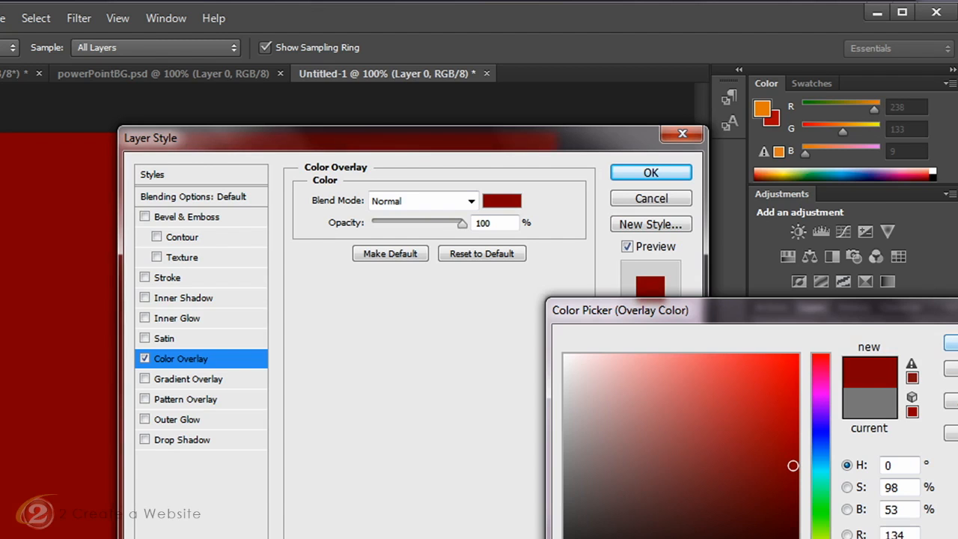
pyautogui.press('Return')
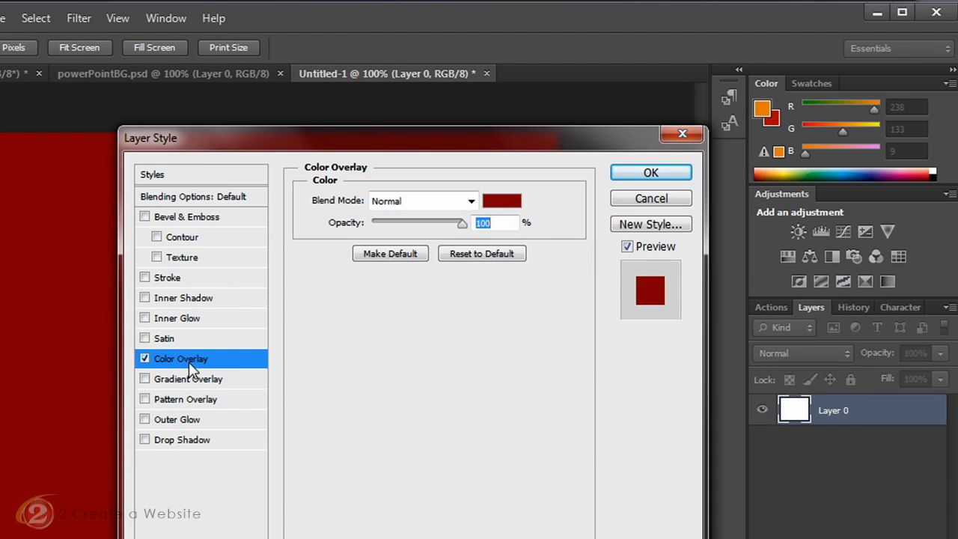
# - Enable a Pattern Overlay on Layer 0 and lower the Color Overlay's opacity to 80%
pyautogui.click(145, 400)
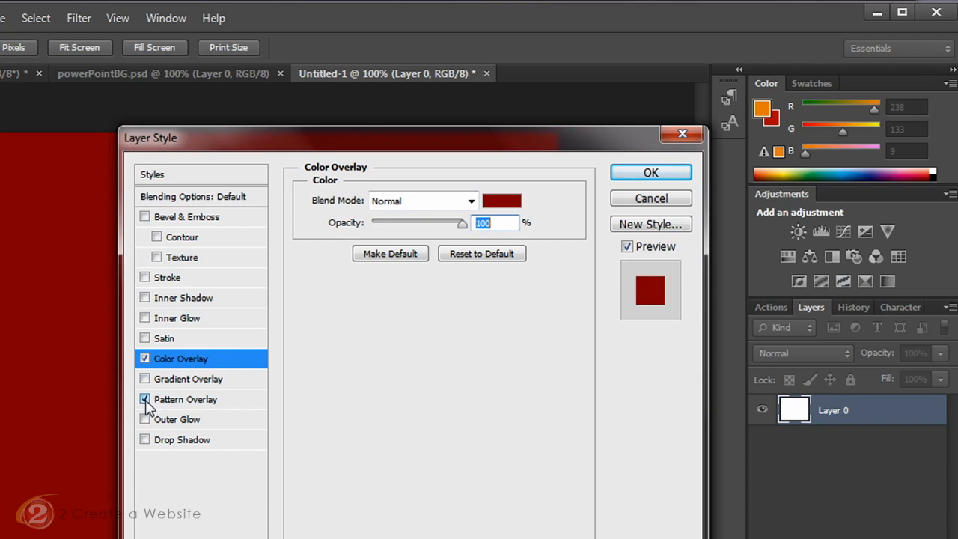
pyautogui.click(170, 400)
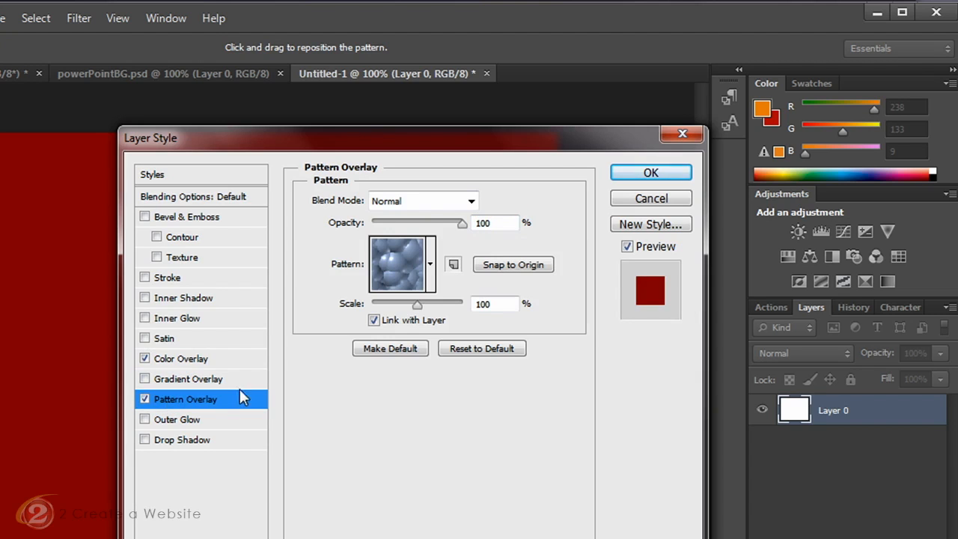
pyautogui.click(180, 360)
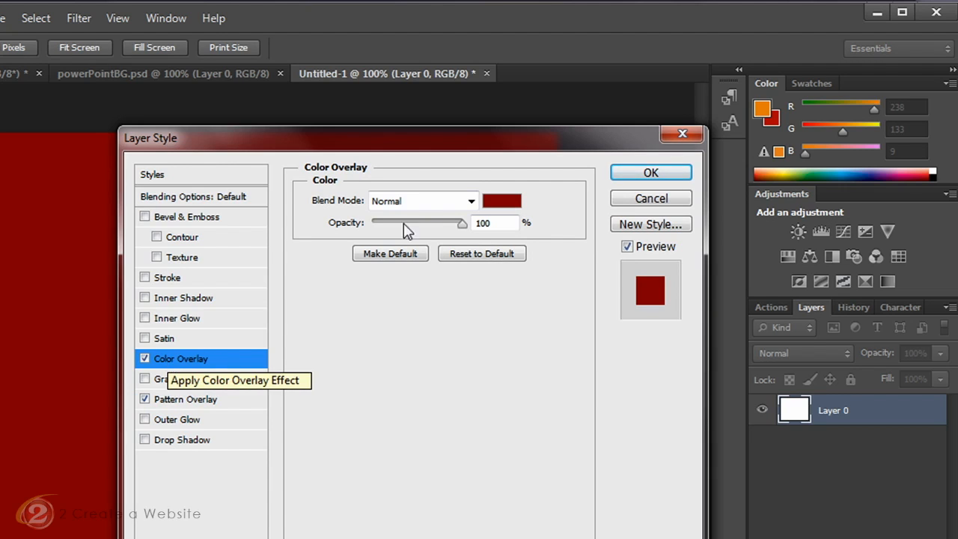
pyautogui.moveTo(461, 225); pyautogui.dragTo(447, 235)
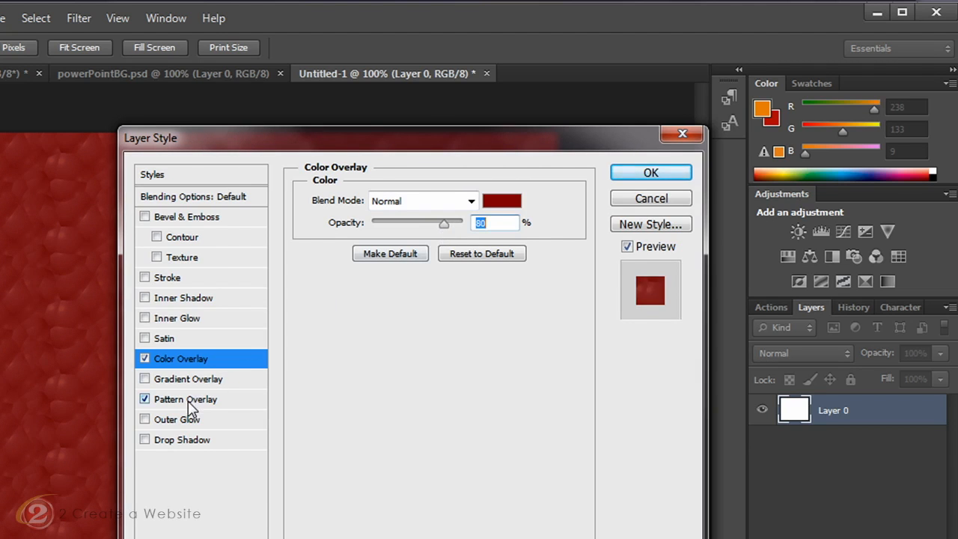
# - Choose Lemongraphic Pattern32 for the Pattern Overlay and apply the layer style
pyautogui.click(217, 399)
pyautogui.click(430, 264)
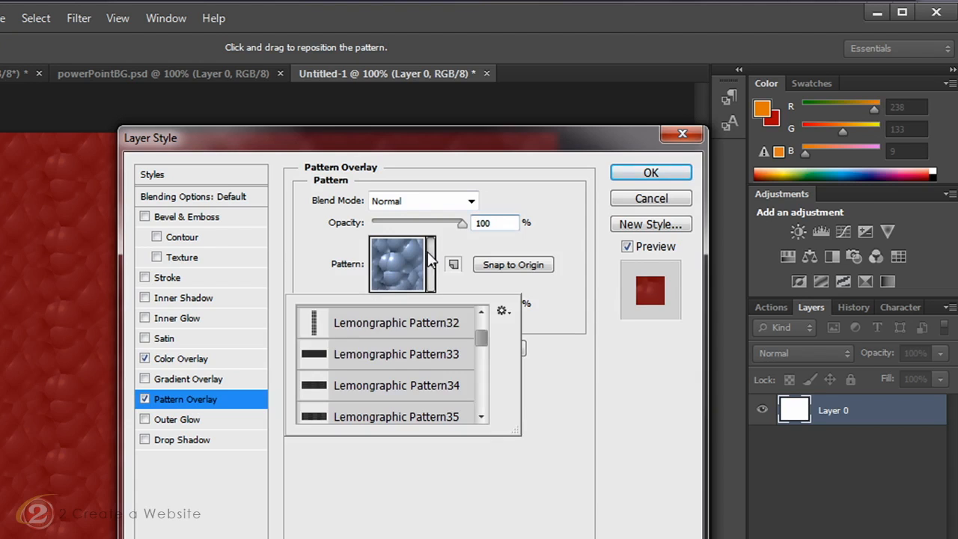
pyautogui.click(341, 329)
pyautogui.click(349, 355)
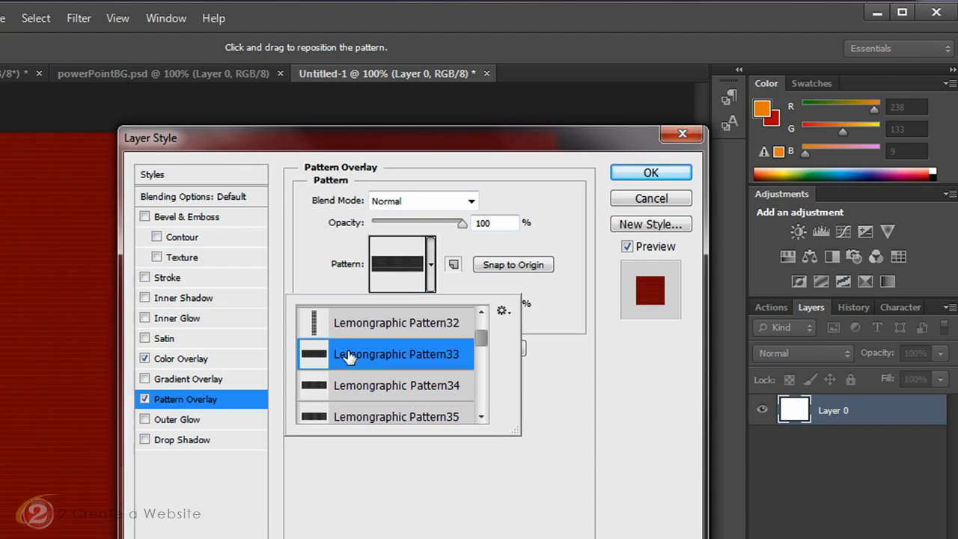
pyautogui.press('Up')
pyautogui.press('Up')
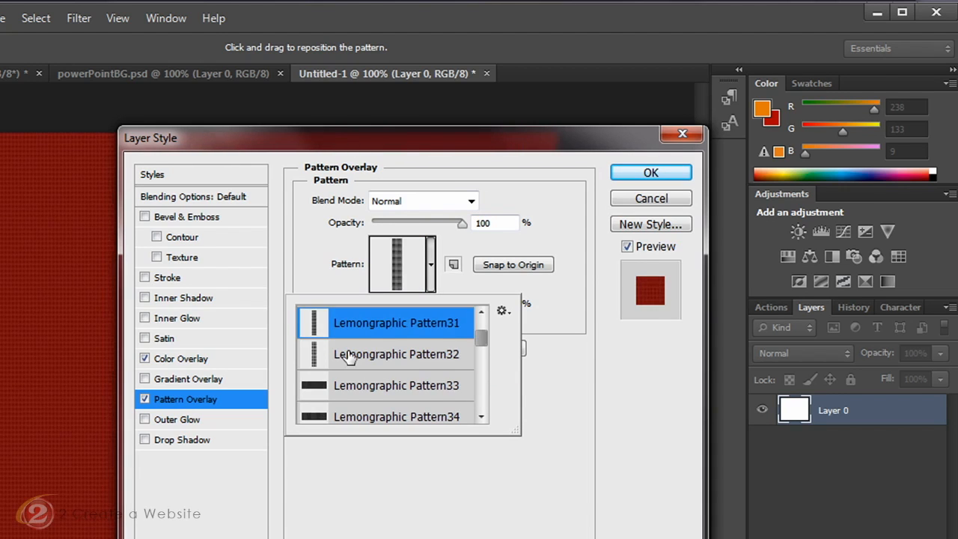
pyautogui.press('Down')
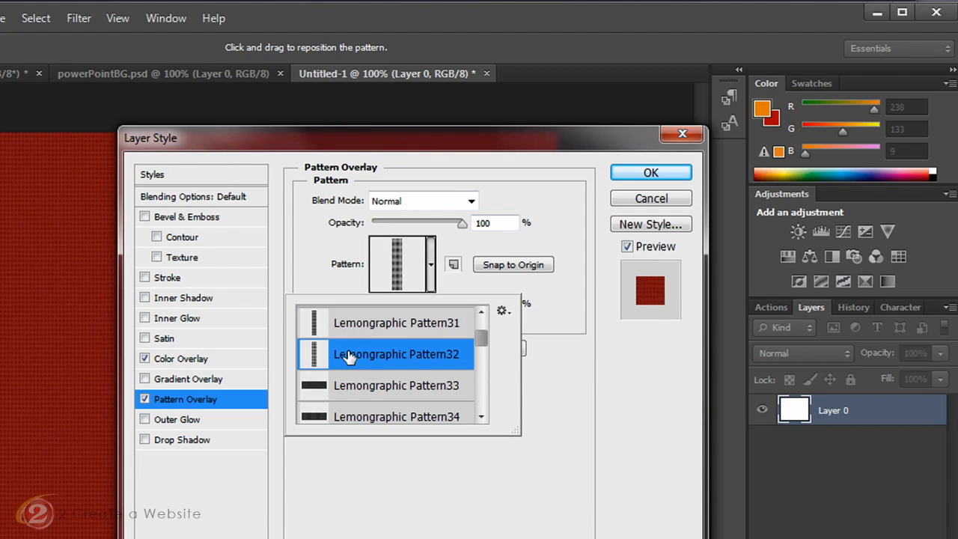
pyautogui.click(626, 174)
pyautogui.click(626, 174)
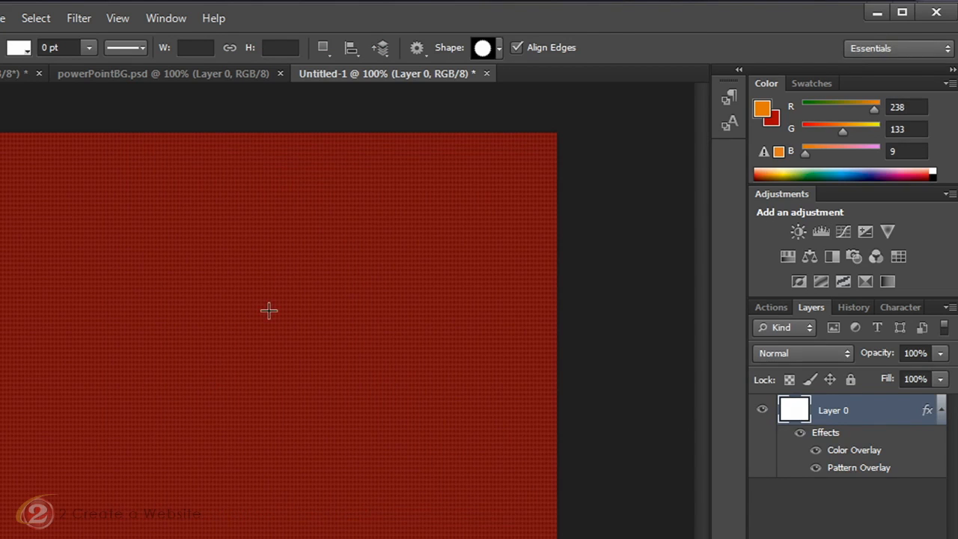
# - Draw a wide rounded rectangle across the upper part of the red canvas with white fill, no stroke and 20 px corner radius
pyautogui.hotkey('ctrl', 'shift', 'Tab')
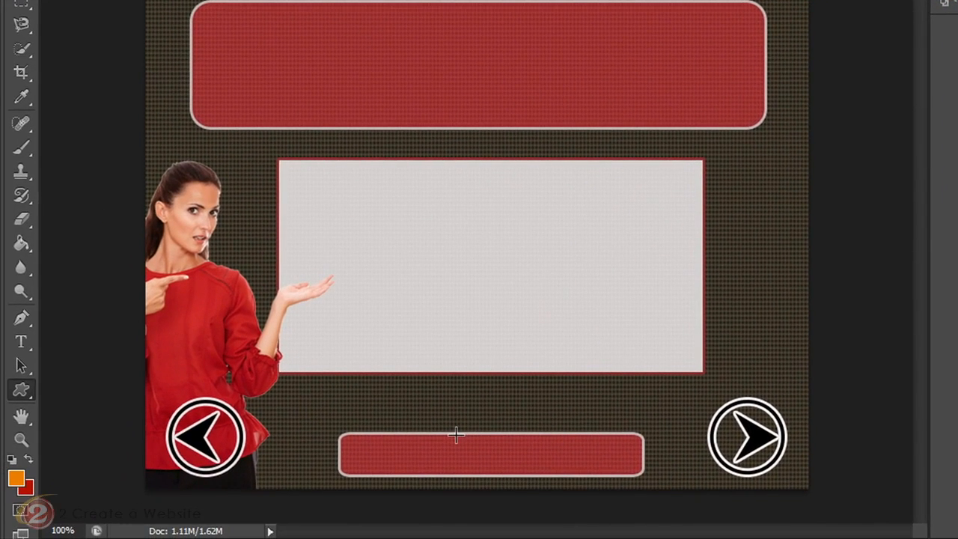
pyautogui.hotkey('ctrl', 'Tab')
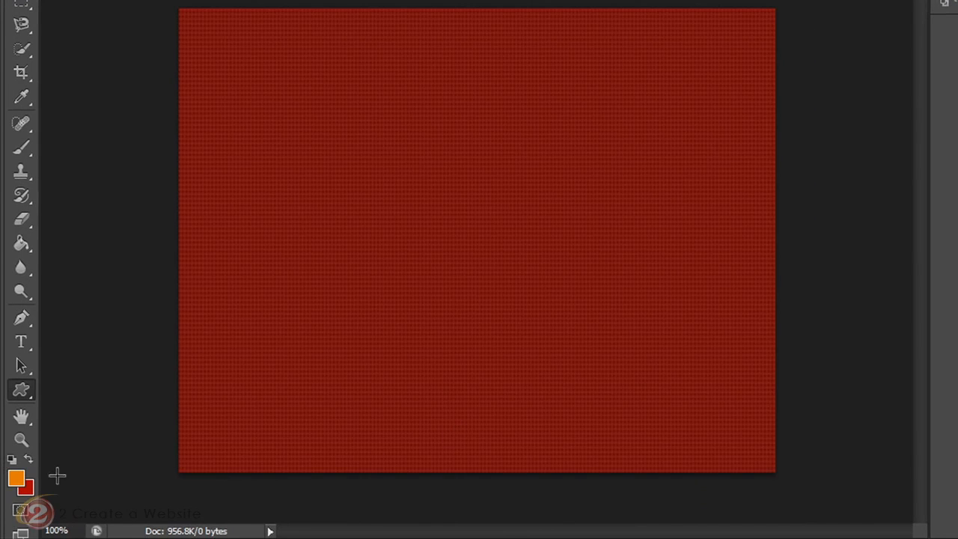
pyautogui.rightClick(22, 397)
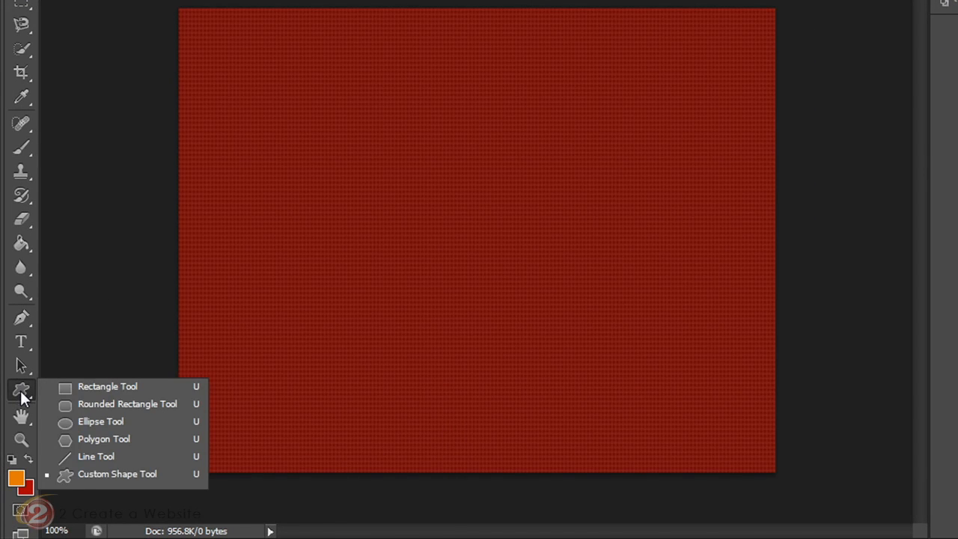
pyautogui.click(91, 403)
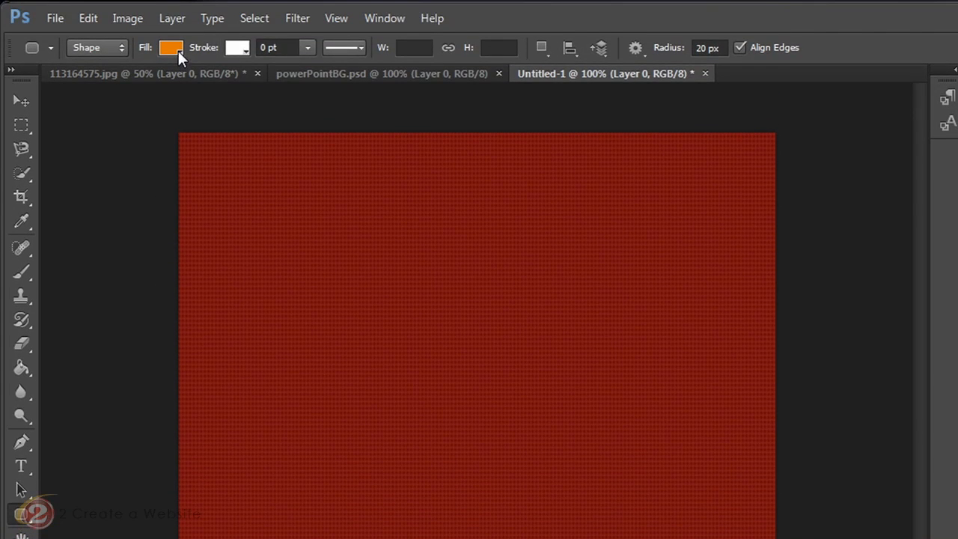
pyautogui.click(171, 49)
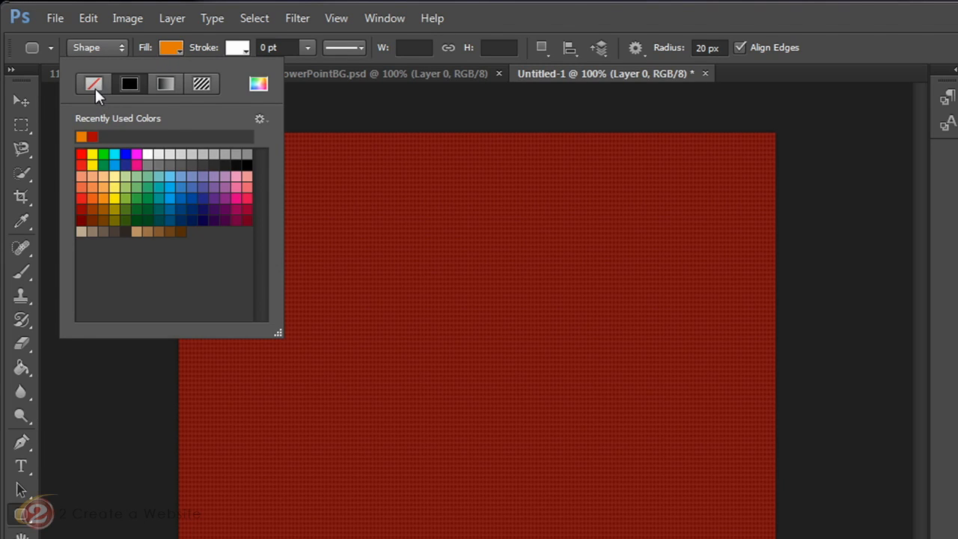
pyautogui.click(147, 154)
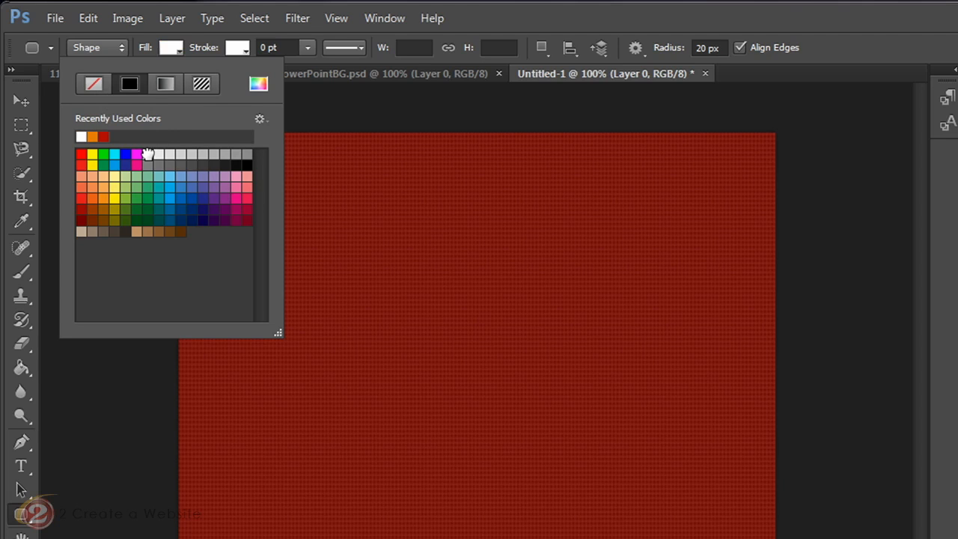
pyautogui.click(247, 50)
pyautogui.click(248, 49)
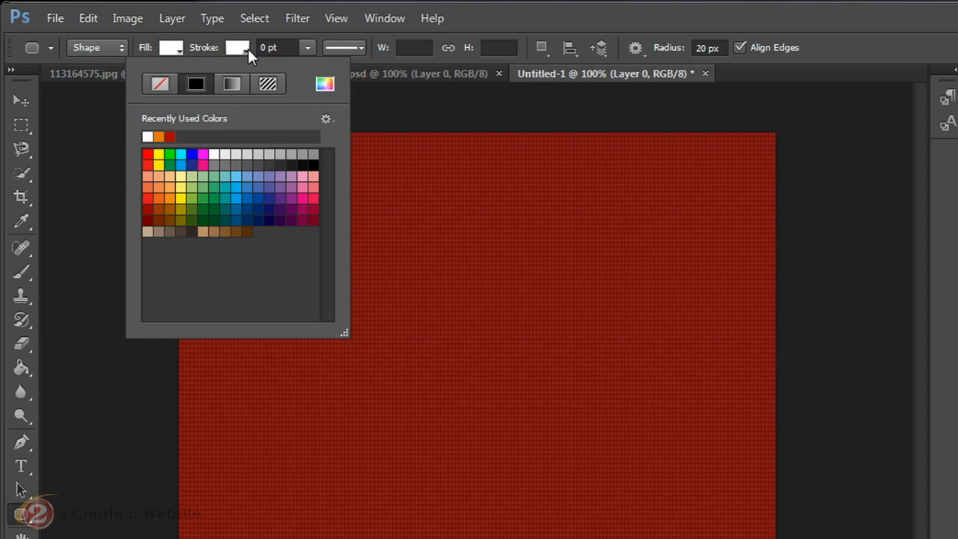
pyautogui.click(160, 84)
pyautogui.click(384, 90)
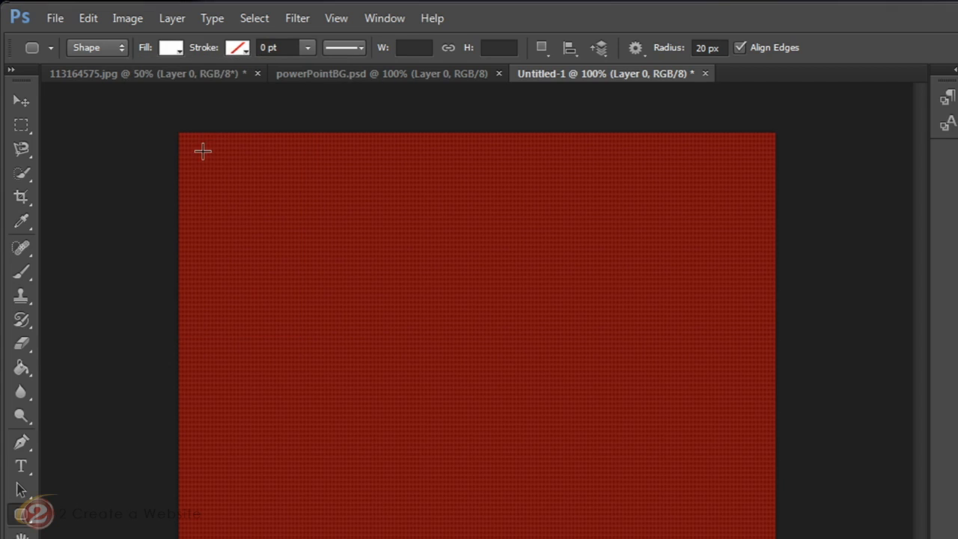
pyautogui.moveTo(197, 148); pyautogui.dragTo(756, 255)
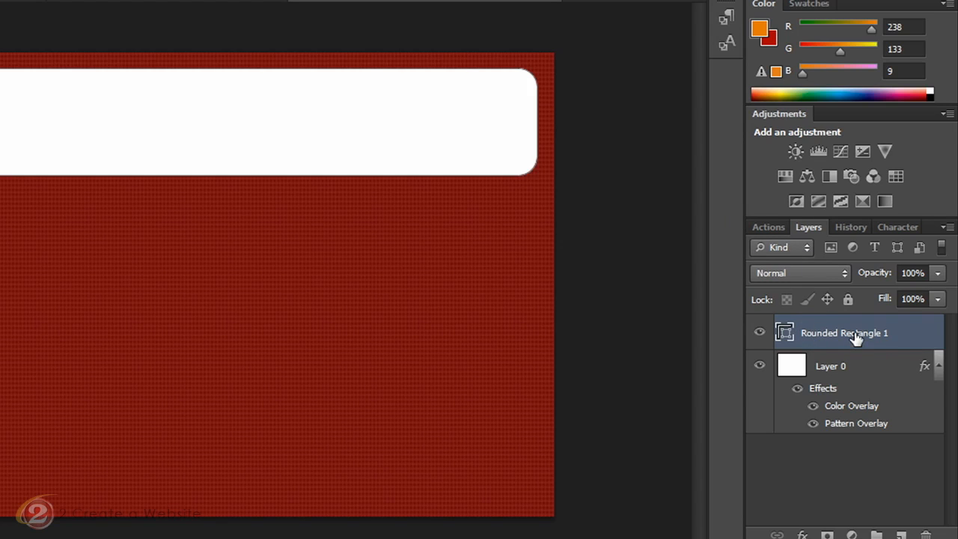
# - Add a 6 px black outside Stroke effect to the wide rounded rectangle's layer
pyautogui.rightClick(801, 331)
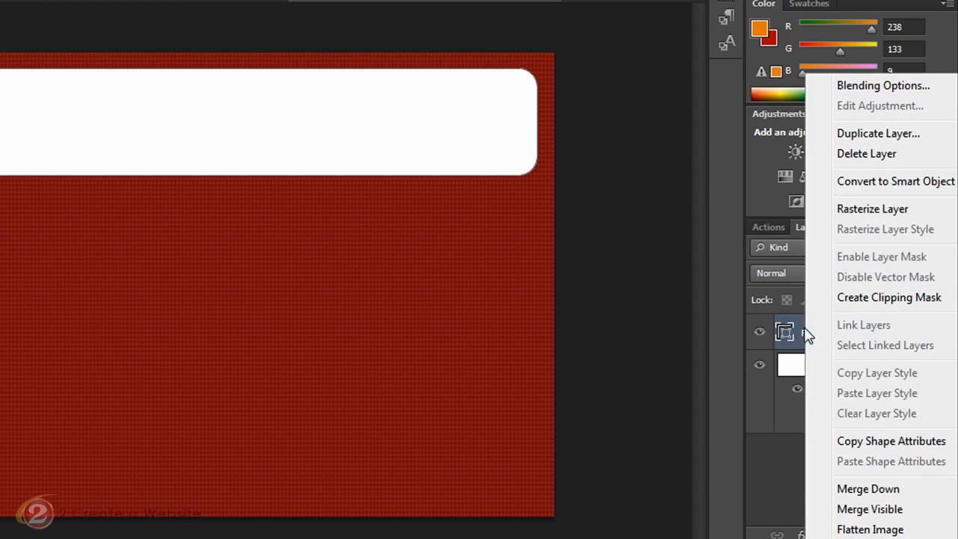
pyautogui.click(862, 85)
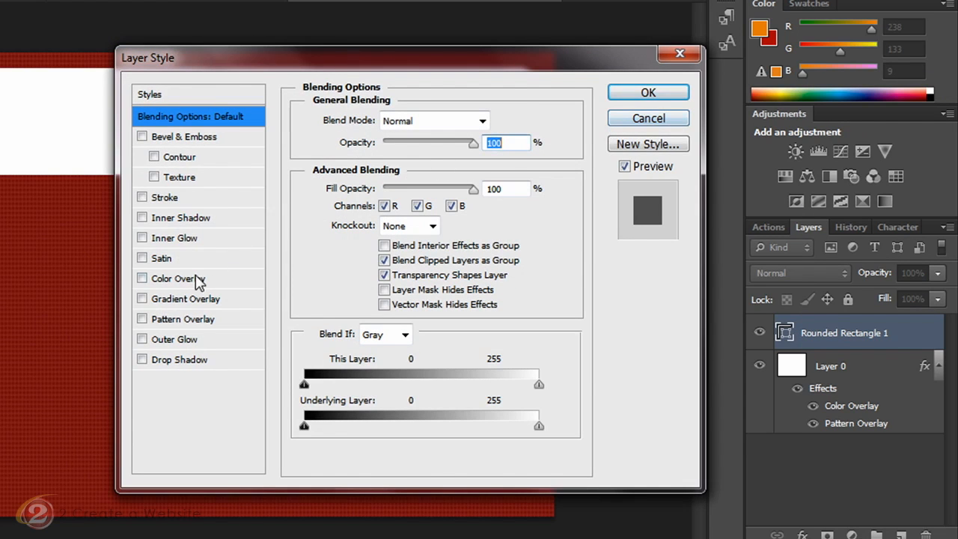
pyautogui.click(176, 199)
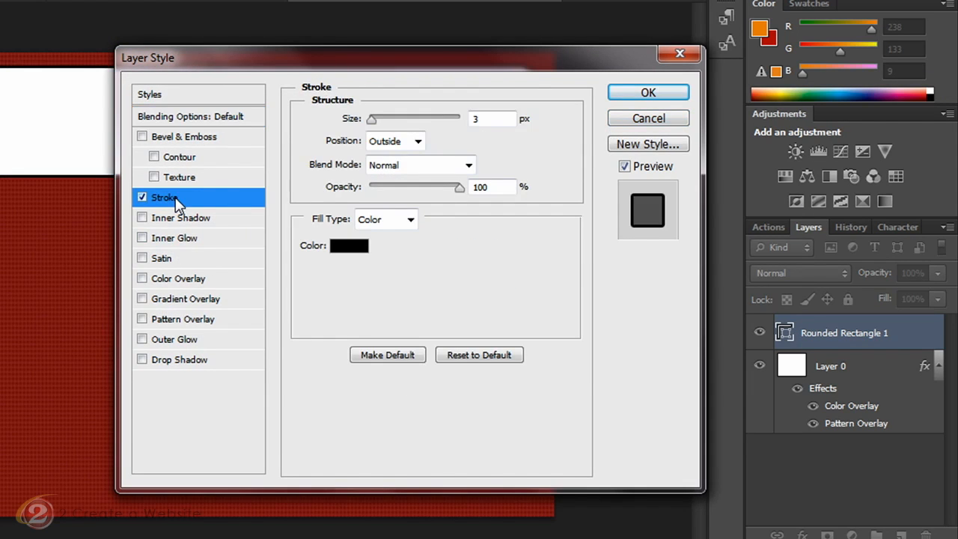
pyautogui.moveTo(373, 121)
pyautogui.mouseDown()
pyautogui.moveTo(388, 123)
pyautogui.moveTo(377, 124)
pyautogui.mouseUp()
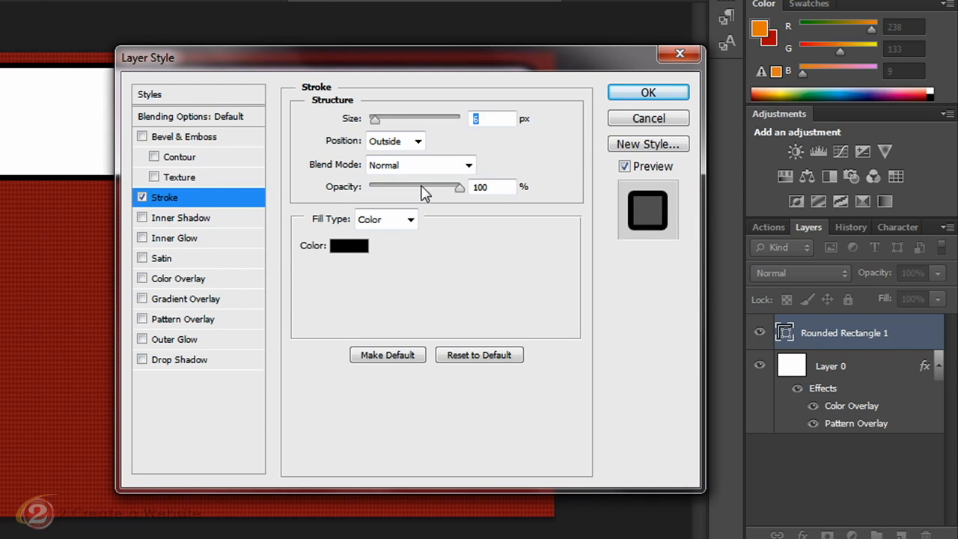
pyautogui.click(668, 95)
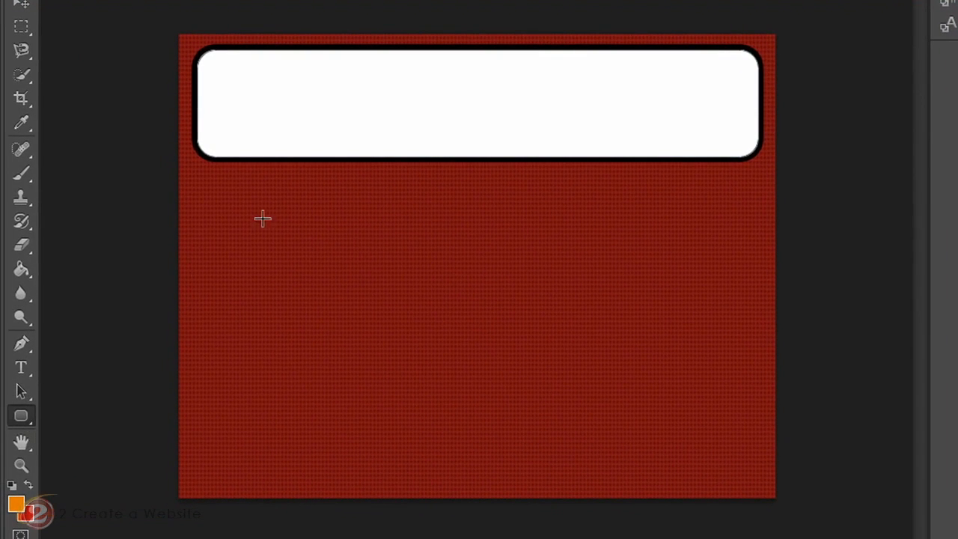
# - Draw a white rounded rectangle about 374 × 216 px in the middle of the canvas and add a black outside Stroke effect to its layer
pyautogui.moveTo(307, 194); pyautogui.dragTo(649, 391)
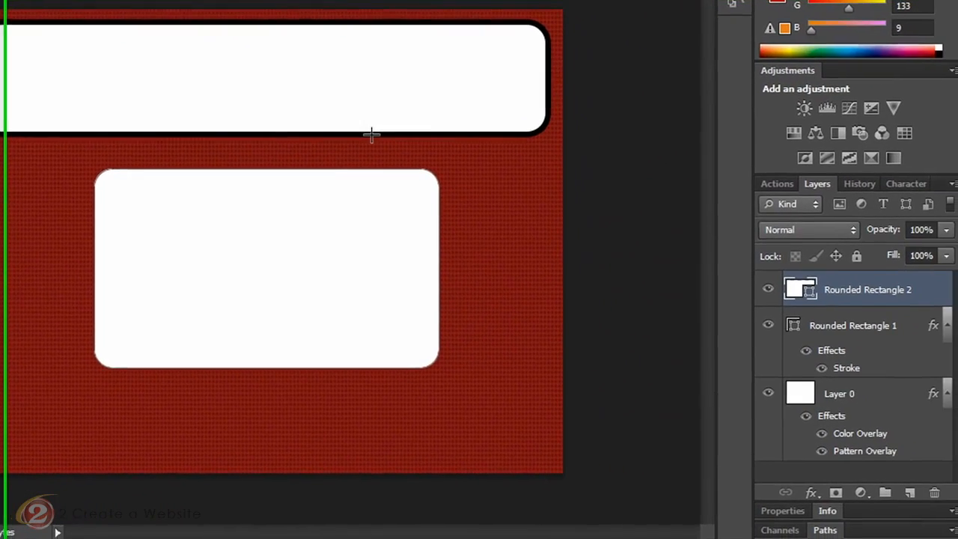
pyautogui.rightClick(835, 294)
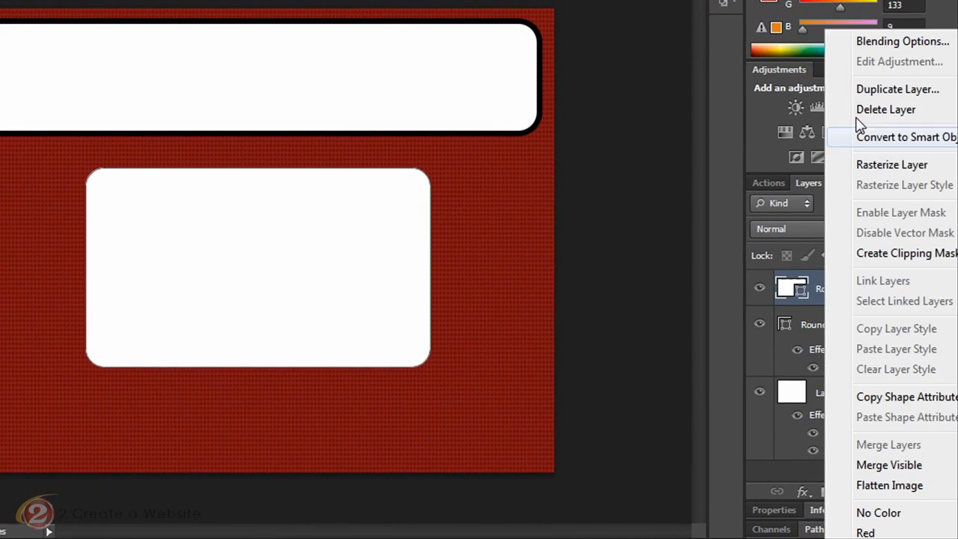
pyautogui.click(869, 44)
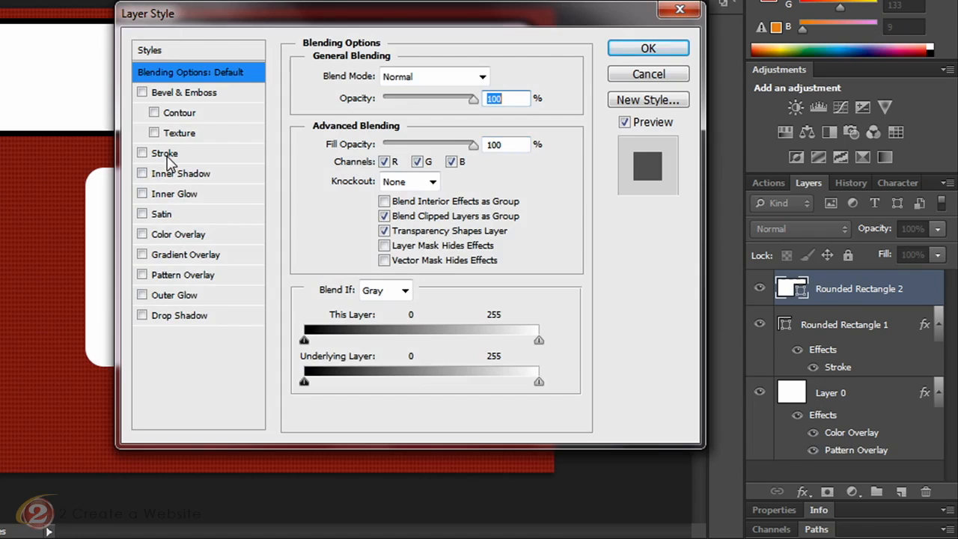
pyautogui.click(165, 154)
pyautogui.moveTo(378, 75); pyautogui.dragTo(372, 77)
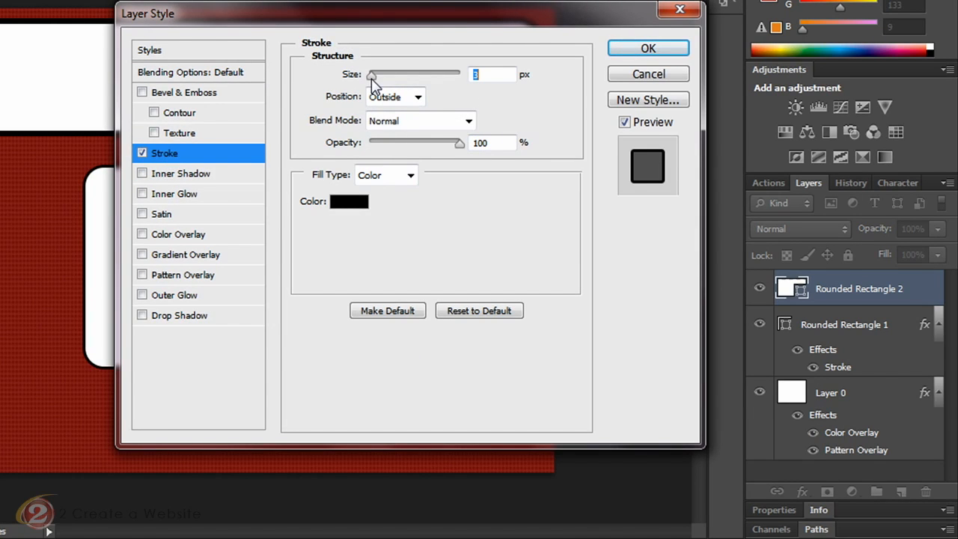
pyautogui.moveTo(372, 77); pyautogui.dragTo(374, 77)
pyautogui.click(644, 49)
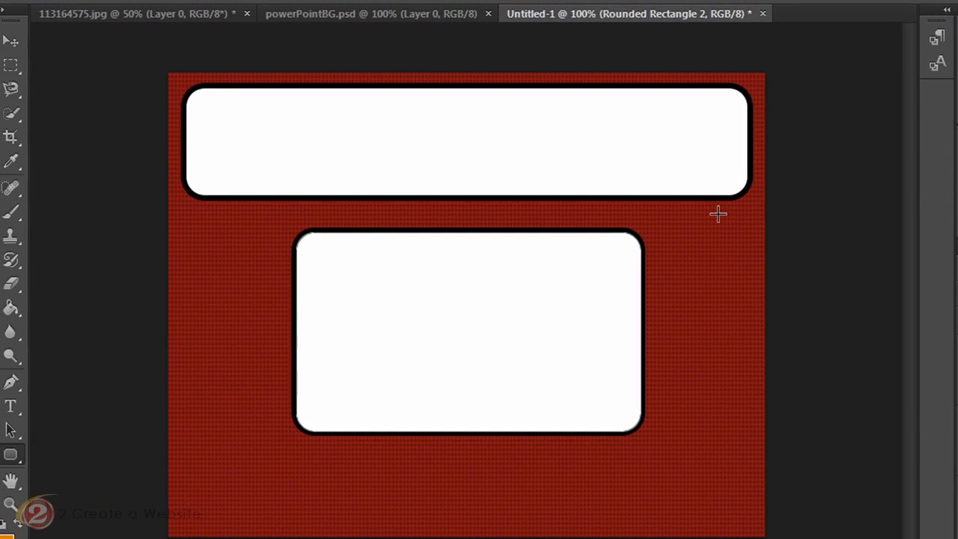
# - Copy the woman cutout from powerPointBG.psd into Untitled-1, placing it along the left edge so her hand overlaps the middle rectangle
pyautogui.click(425, 11)
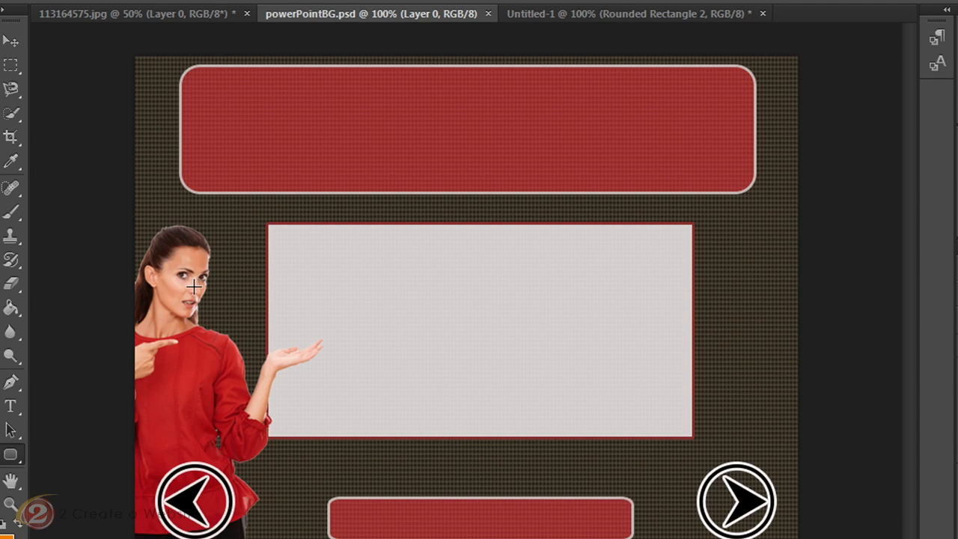
pyautogui.click(10, 45)
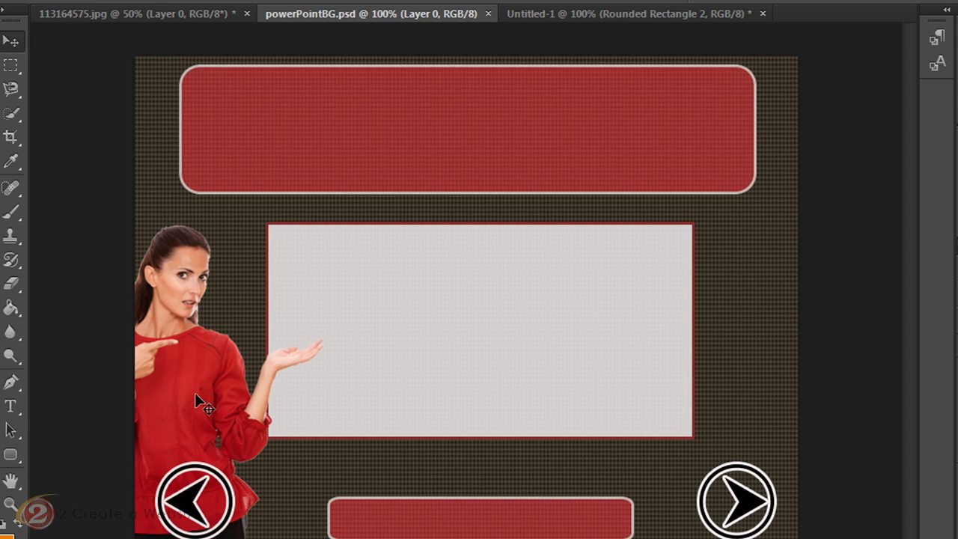
pyautogui.click(184, 371)
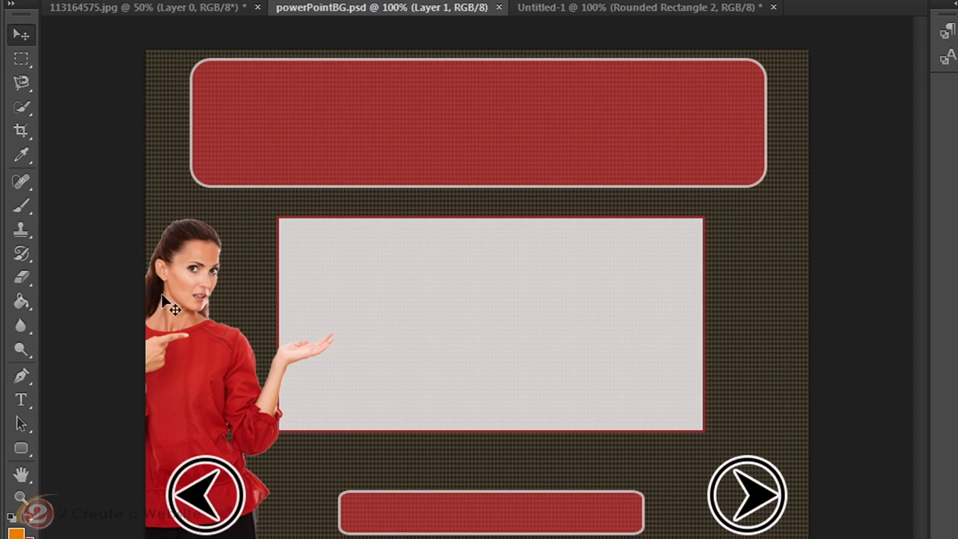
pyautogui.moveTo(177, 301); pyautogui.dragTo(215, 320)
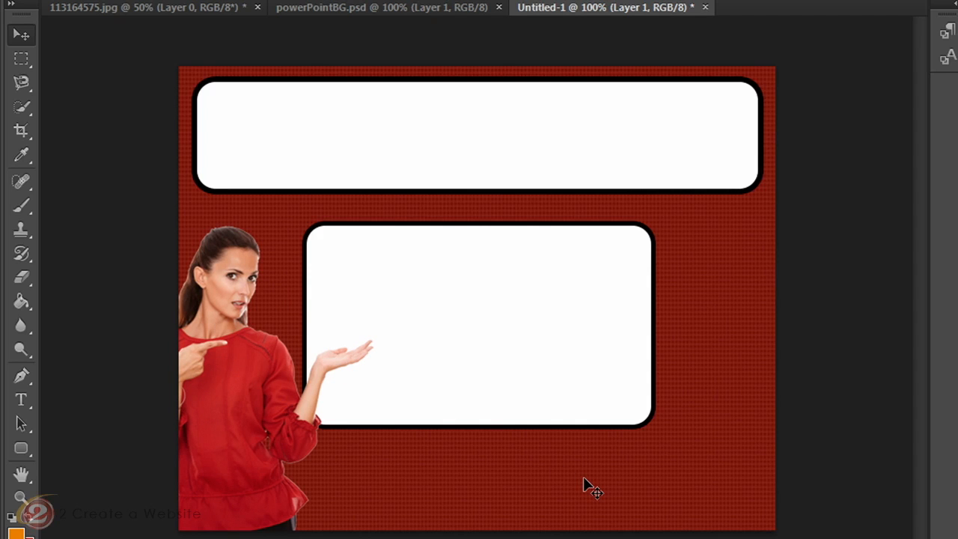
# - Draw a narrow white rounded rectangle below the middle box, near the bottom edge of the canvas
pyautogui.click(20, 451)
pyautogui.click(46, 462)
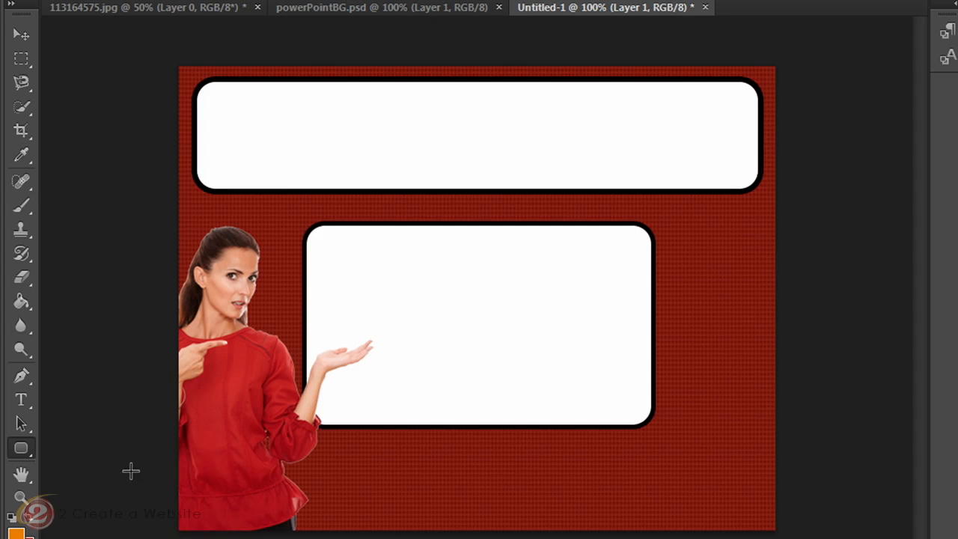
pyautogui.moveTo(368, 474); pyautogui.dragTo(644, 510)
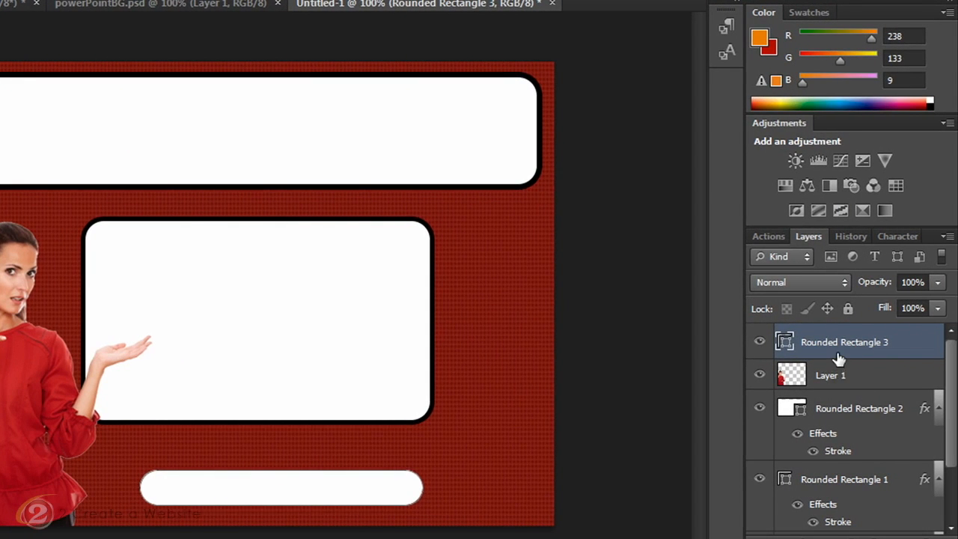
# - Lower the layer opacity of Rounded Rectangle 2, the middle box, to 68%
pyautogui.click(847, 411)
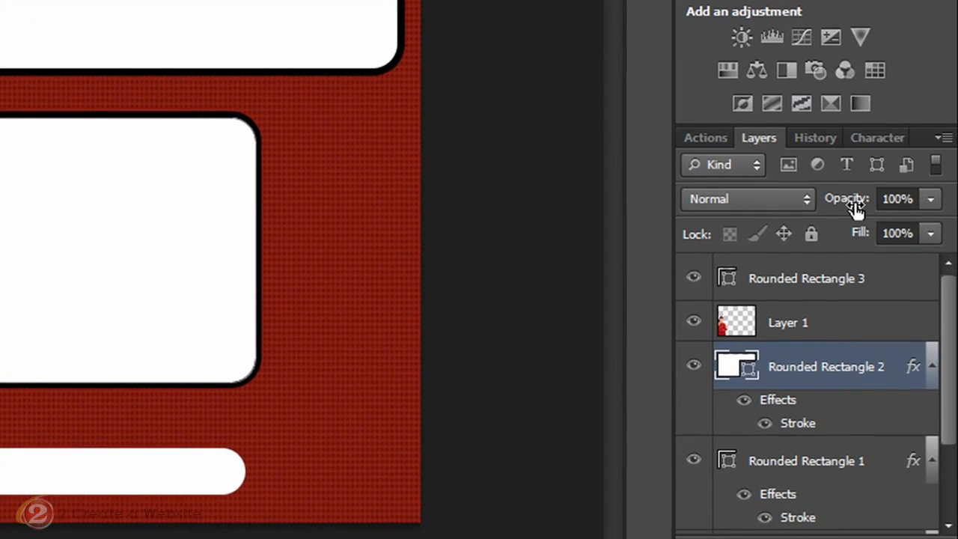
pyautogui.moveTo(858, 210); pyautogui.dragTo(834, 218)
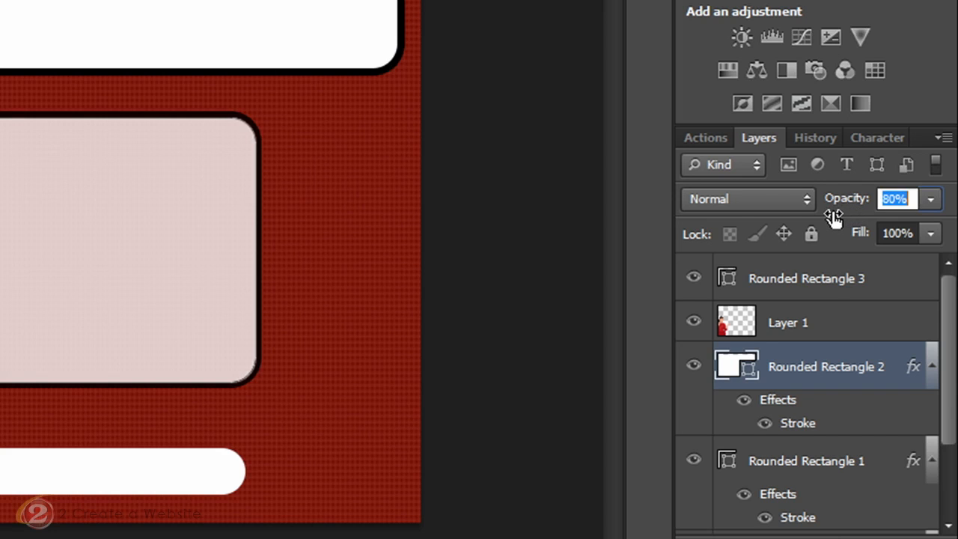
pyautogui.press('Return')
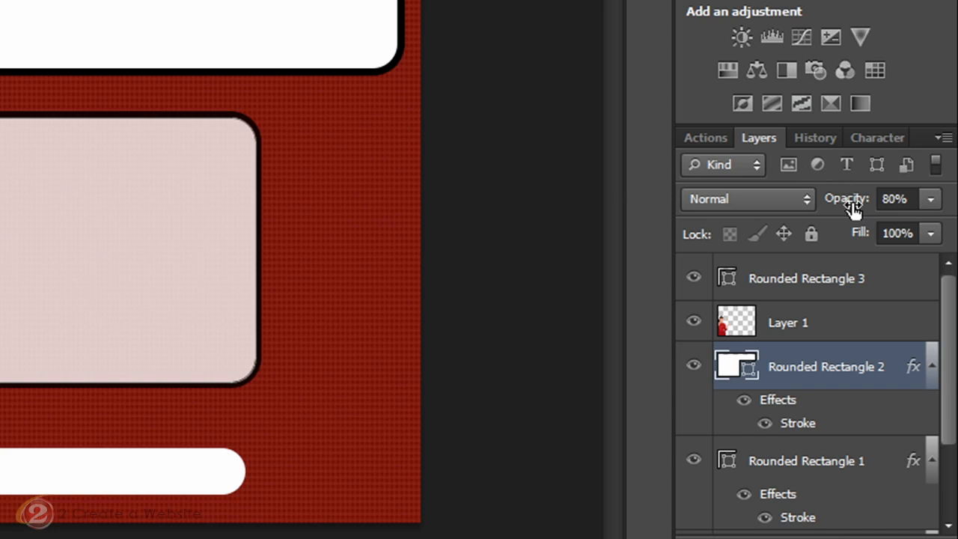
pyautogui.moveTo(849, 208)
pyautogui.mouseDown()
pyautogui.moveTo(828, 215)
pyautogui.moveTo(839, 213)
pyautogui.mouseUp()
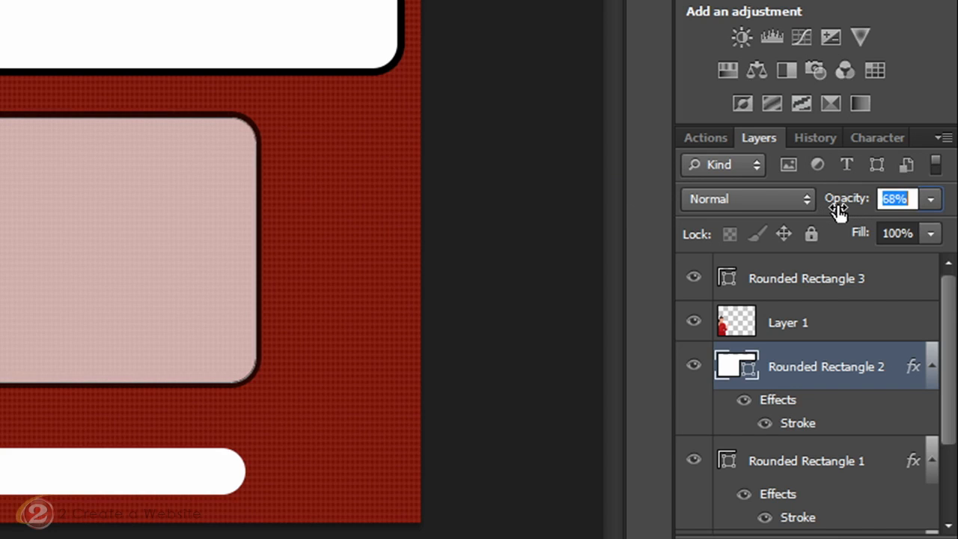
pyautogui.moveTo(838, 213); pyautogui.dragTo(838, 212)
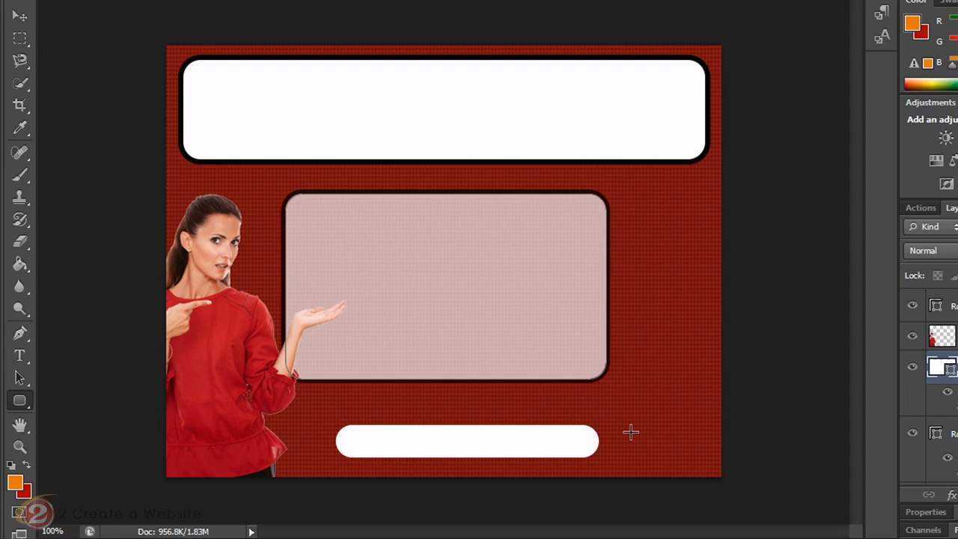
# - Draw the circled left-arrow custom shape in white, about 104 × 104 px, in the lower-left corner of the canvas
pyautogui.click(20, 405)
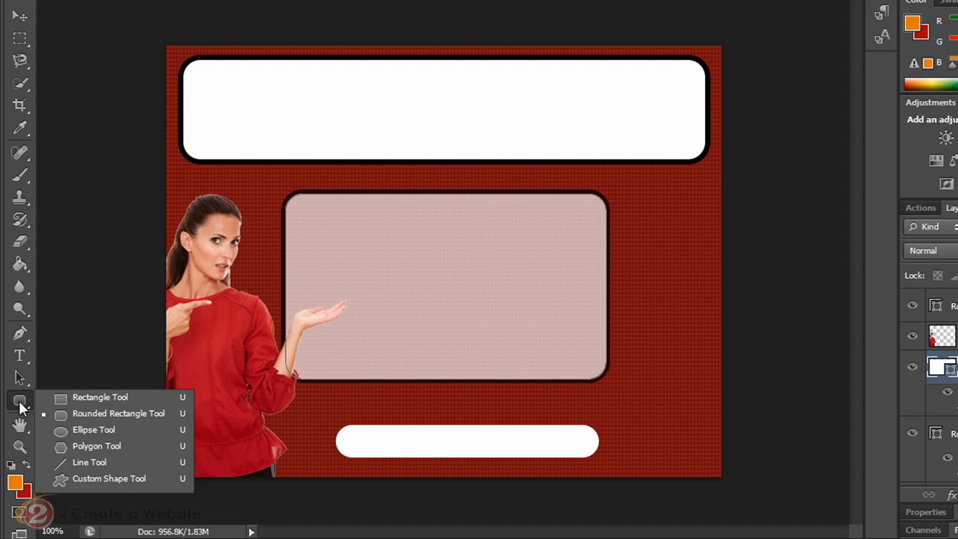
pyautogui.click(81, 482)
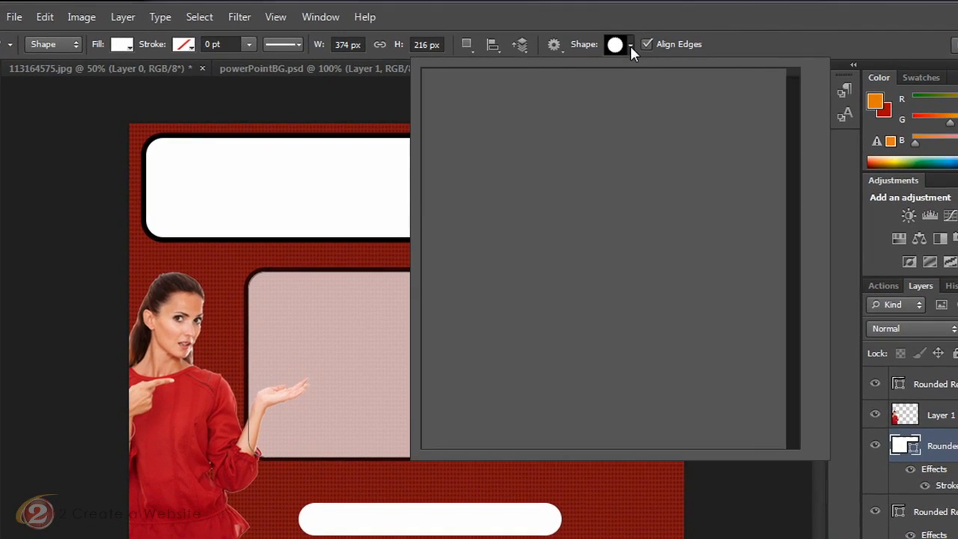
pyautogui.click(668, 0)
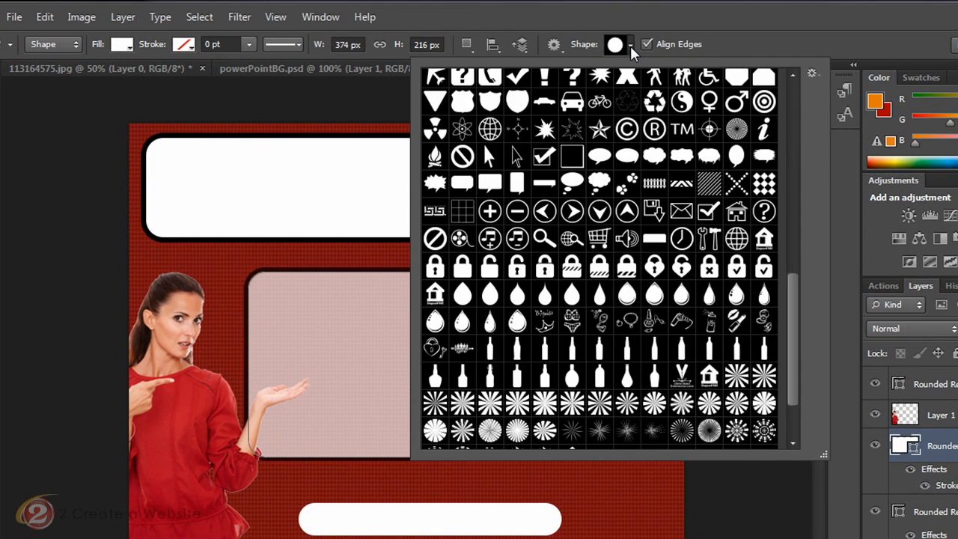
pyautogui.scroll(2, 599, 149)
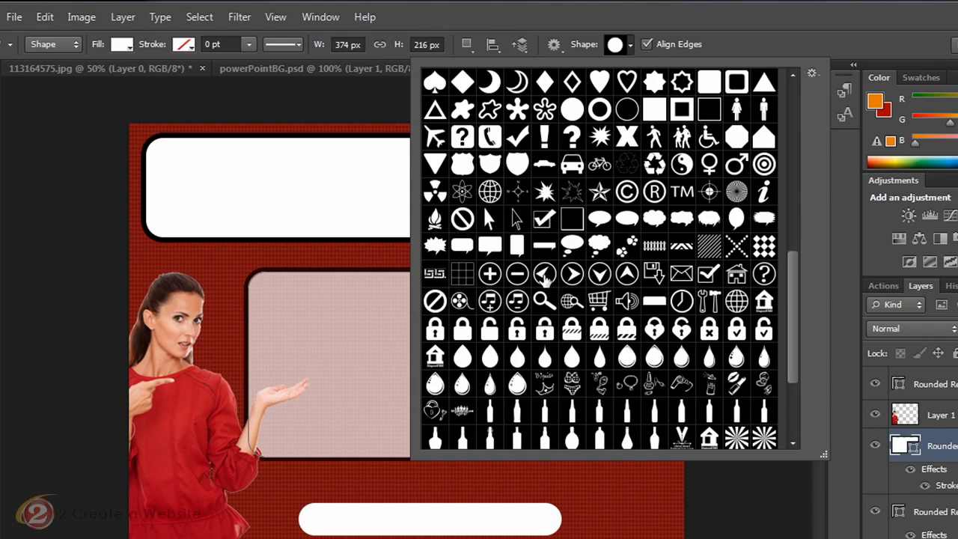
pyautogui.doubleClick(545, 275)
pyautogui.moveTo(140, 455); pyautogui.dragTo(236, 537)
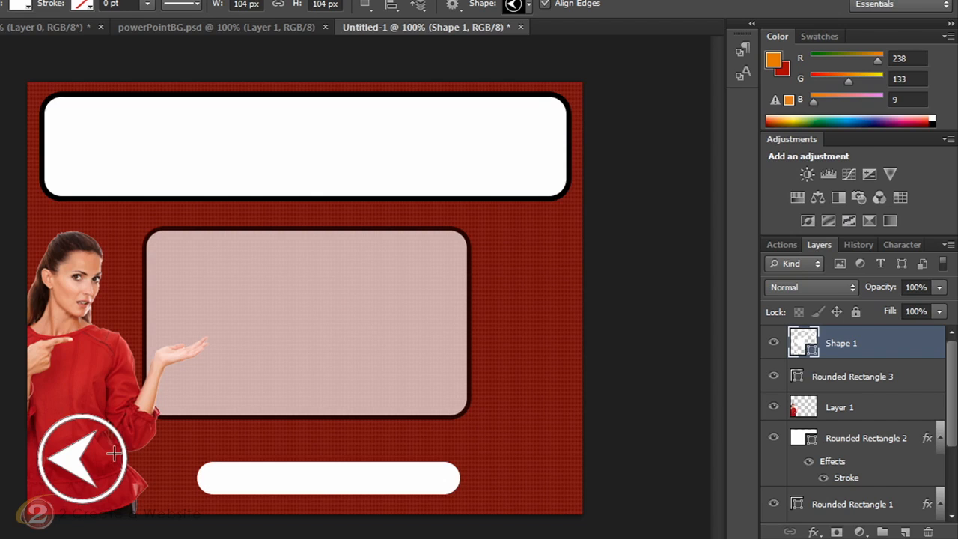
# - Duplicate the Shape 1 arrow layer and move the copy to the lower-right corner of the canvas
pyautogui.rightClick(841, 349)
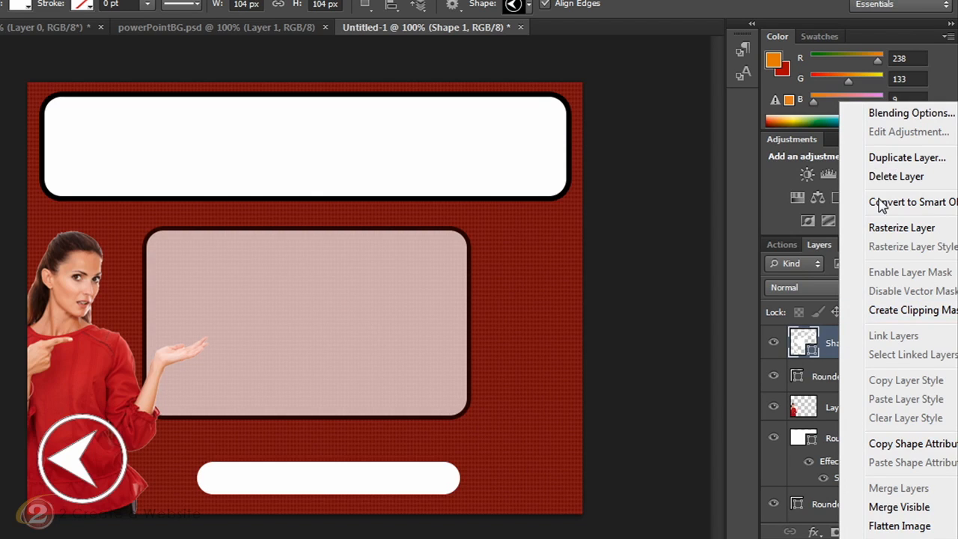
pyautogui.click(887, 158)
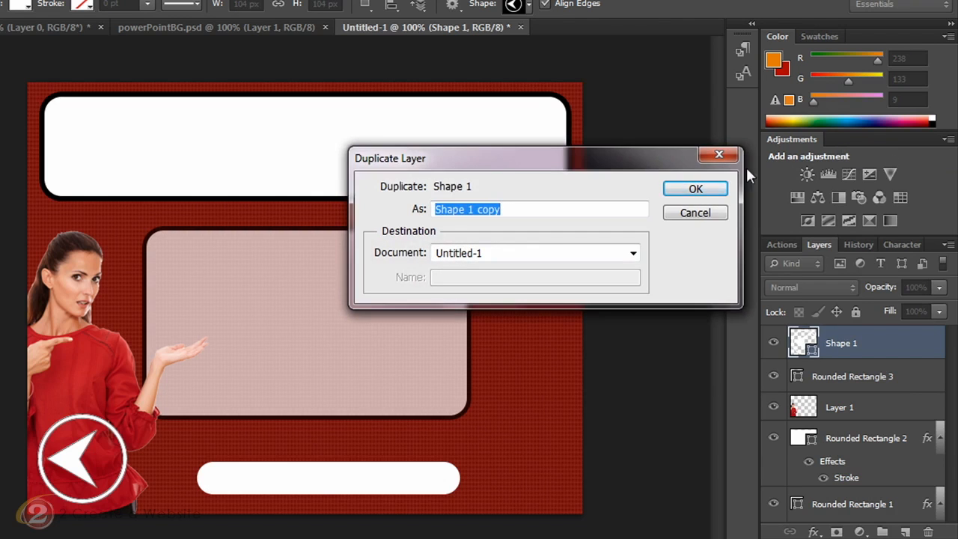
pyautogui.click(684, 192)
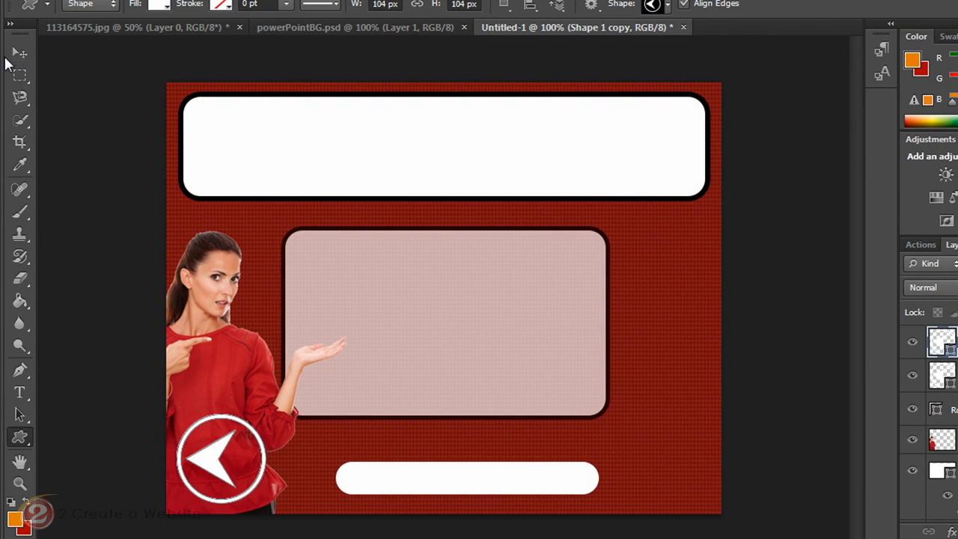
pyautogui.click(19, 52)
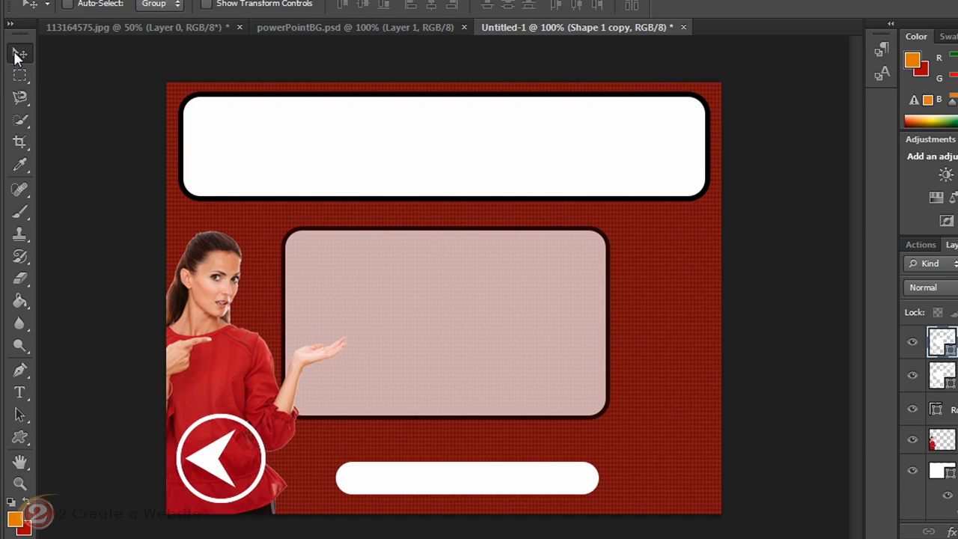
pyautogui.moveTo(225, 458); pyautogui.dragTo(656, 457)
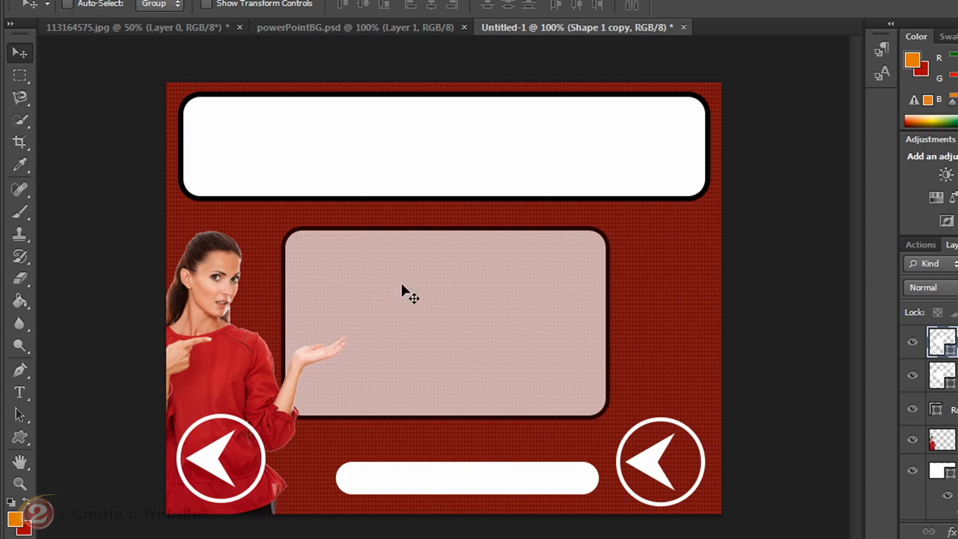
# - Flip the copied arrow shape horizontally so it points right
pyautogui.click(78, 1)
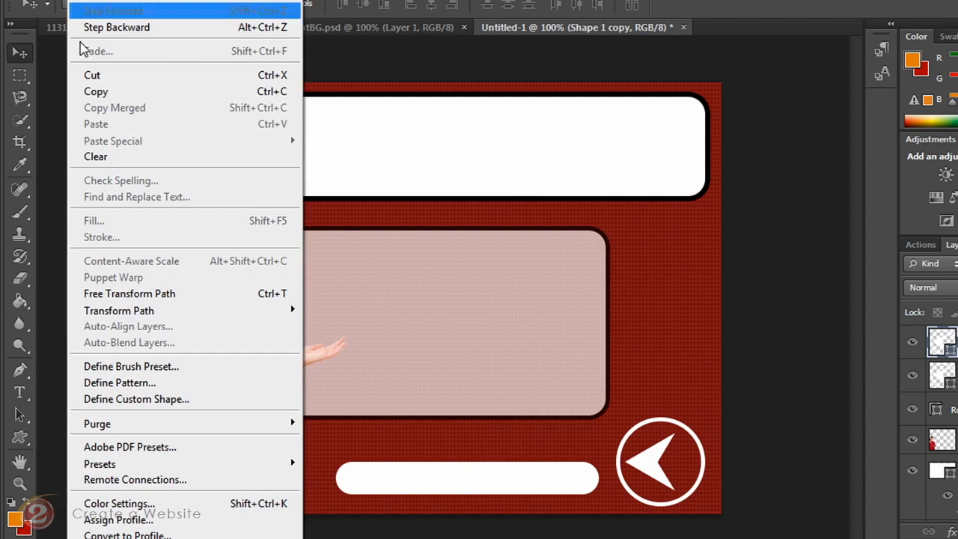
pyautogui.moveTo(137, 311)
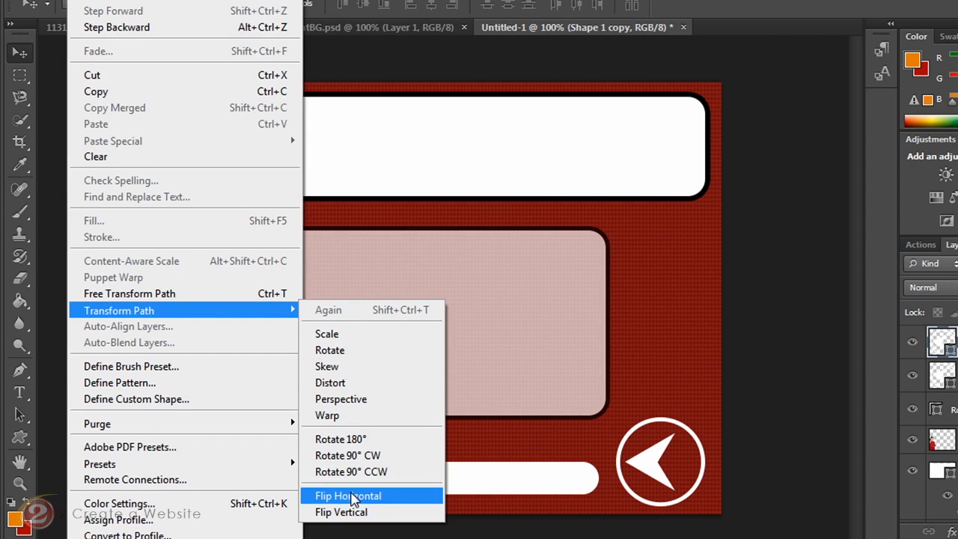
pyautogui.click(352, 498)
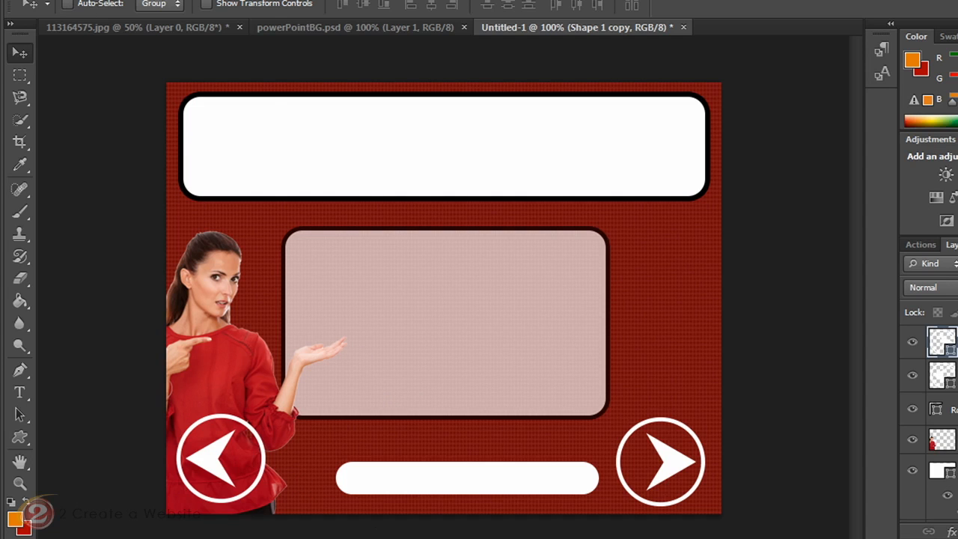
# - Open Save for Web, compare the 10-quality JPEG and original previews, and select the PNG-24 version for export
pyautogui.click(50, 0)
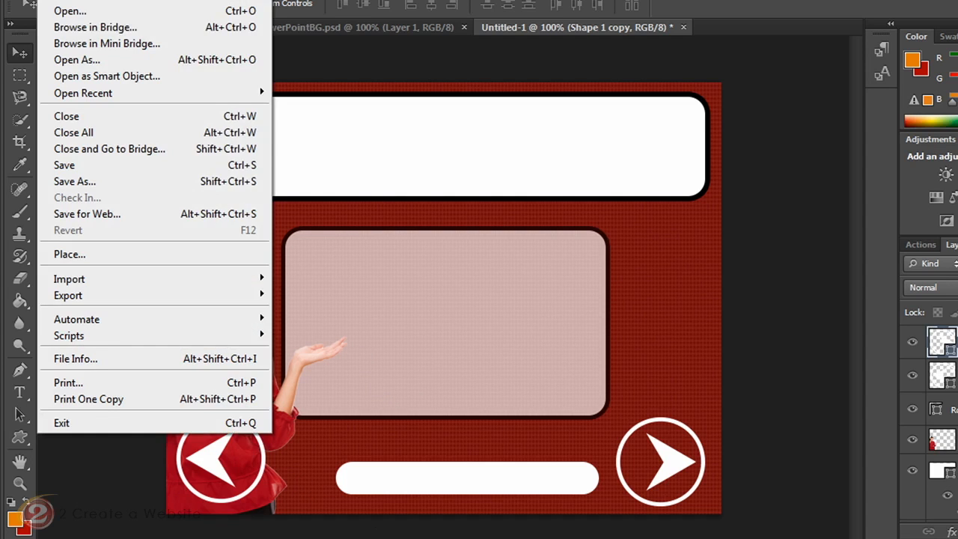
pyautogui.click(146, 217)
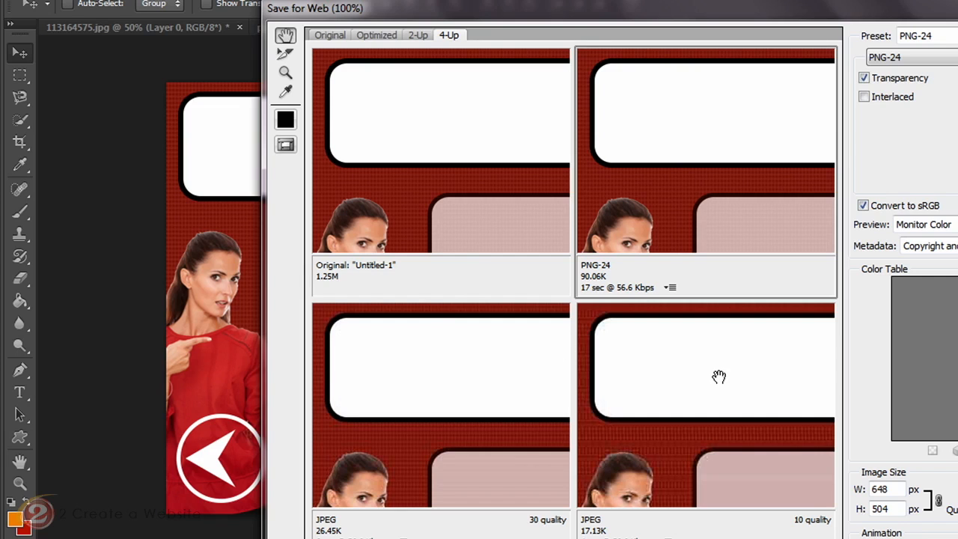
pyautogui.click(761, 444)
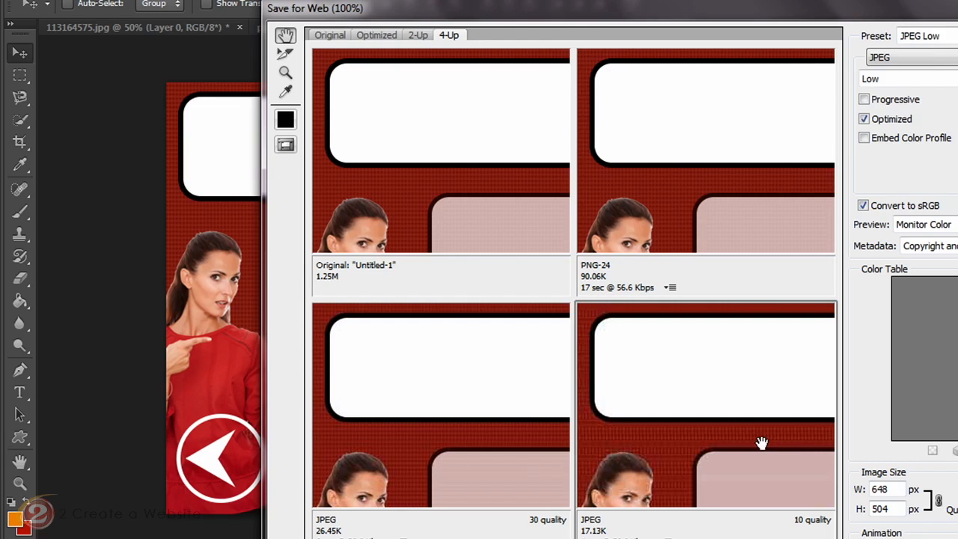
pyautogui.click(402, 188)
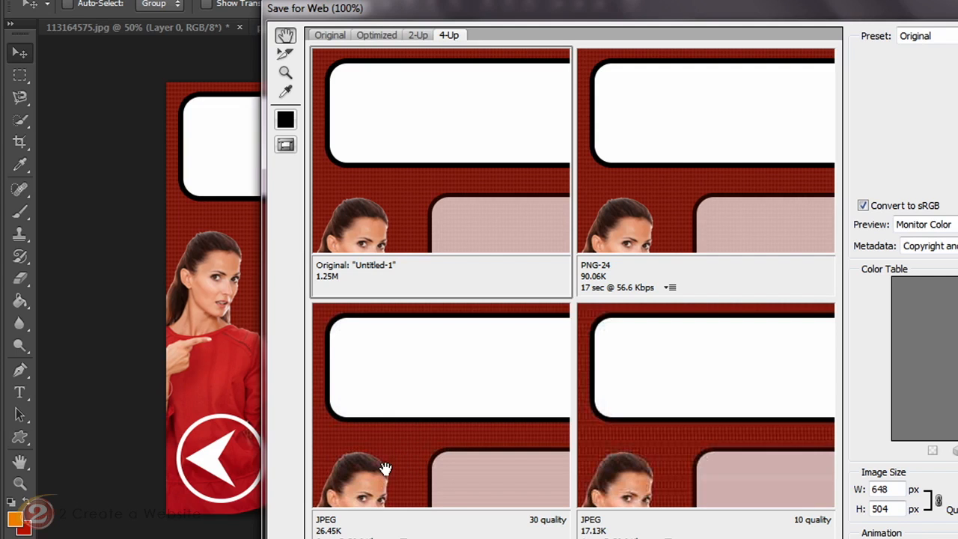
pyautogui.click(644, 195)
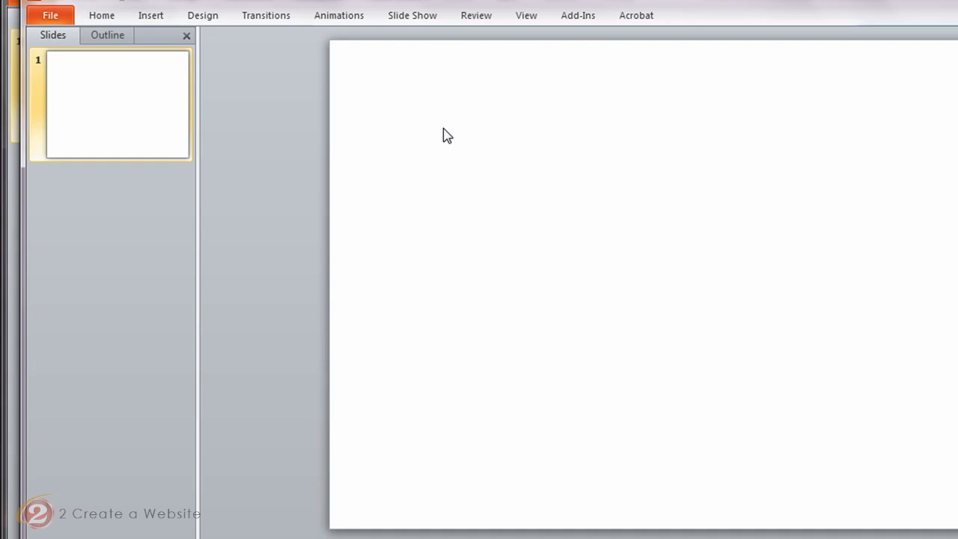
# - Fill the blank slide's background with the picture powerpointBG.png from the Desktop
pyautogui.rightClick(488, 131)
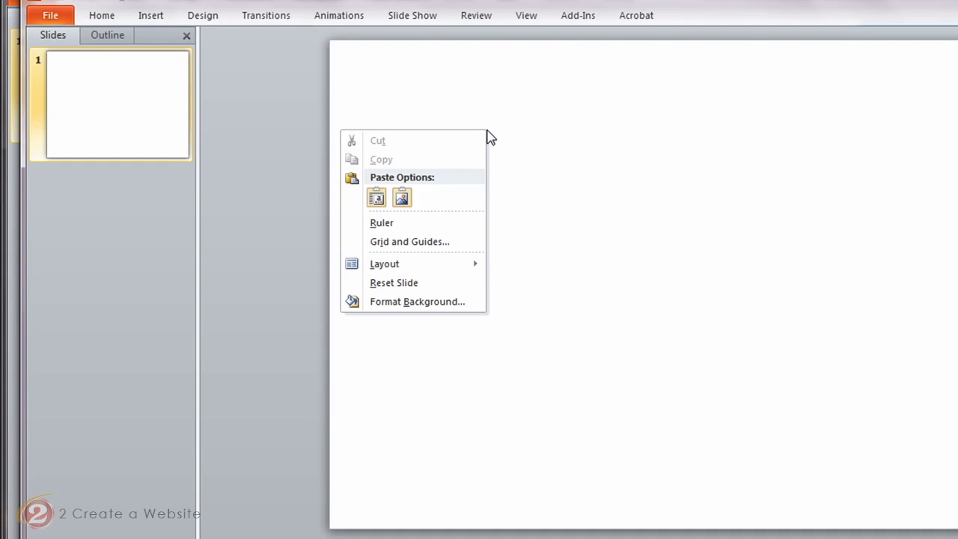
pyautogui.click(438, 302)
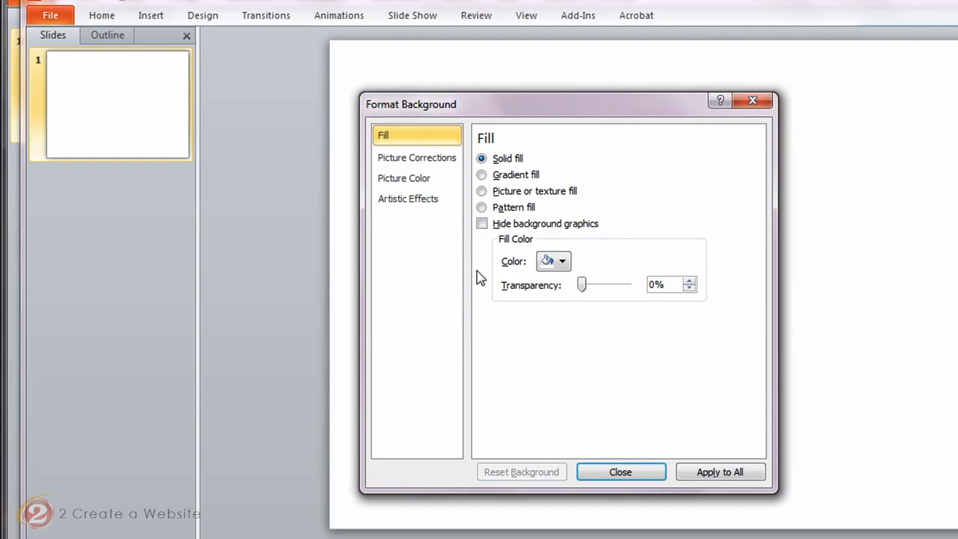
pyautogui.click(482, 191)
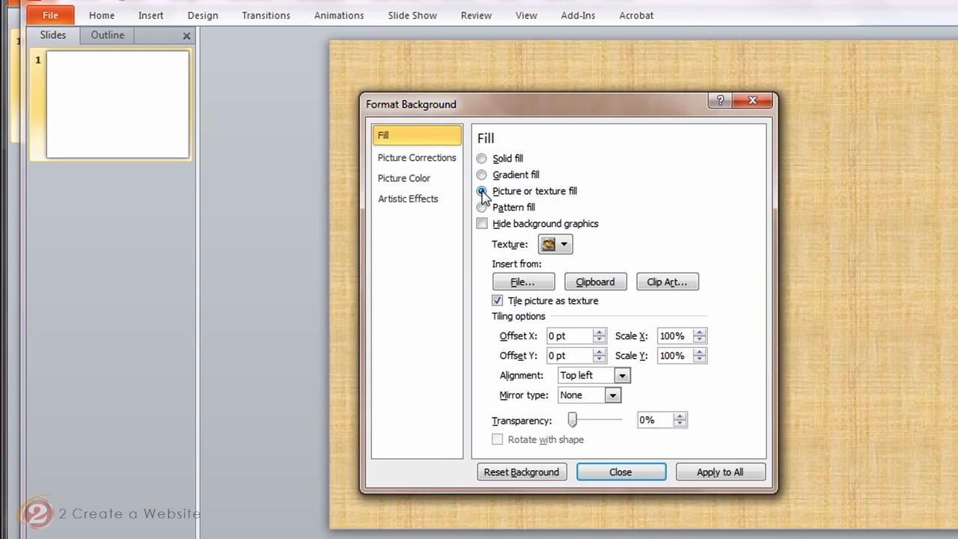
pyautogui.click(511, 284)
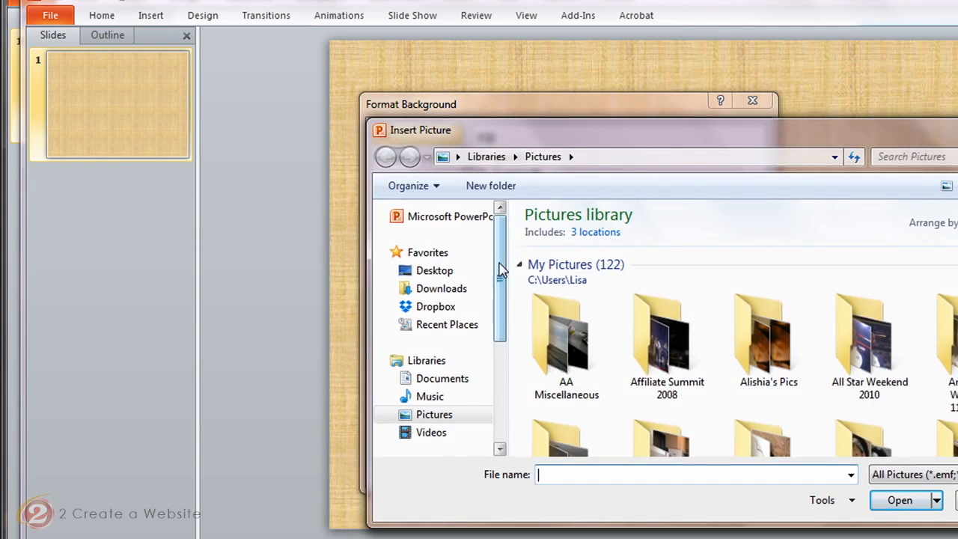
pyautogui.click(434, 270)
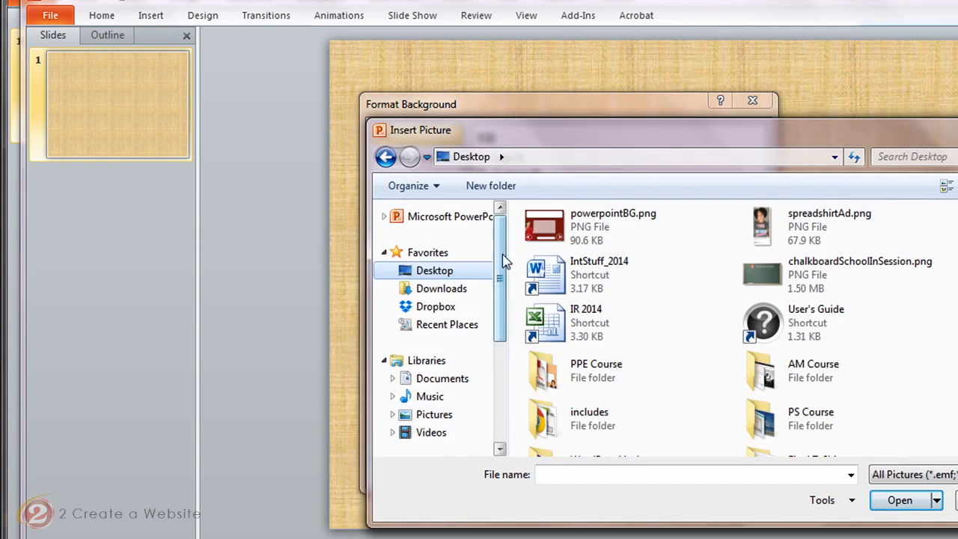
pyautogui.doubleClick(597, 244)
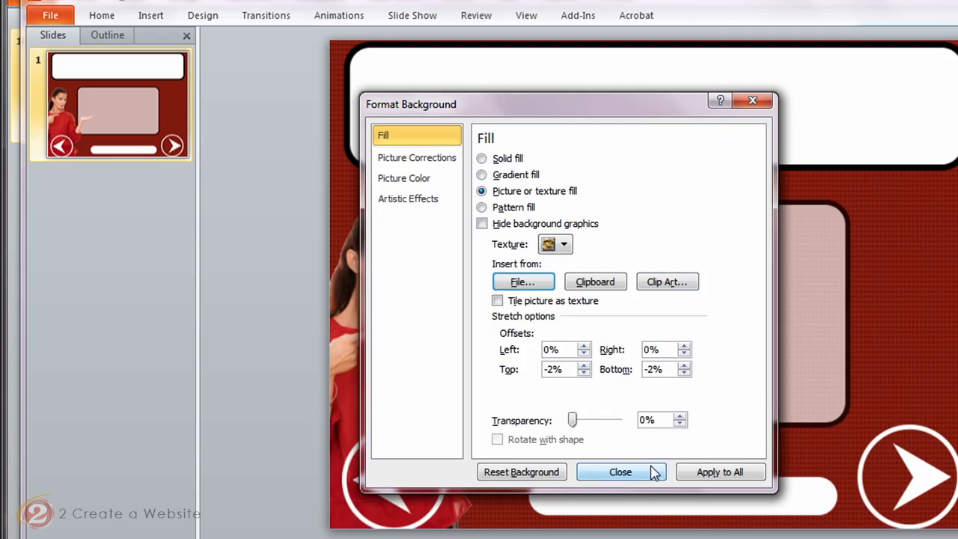
pyautogui.click(620, 472)
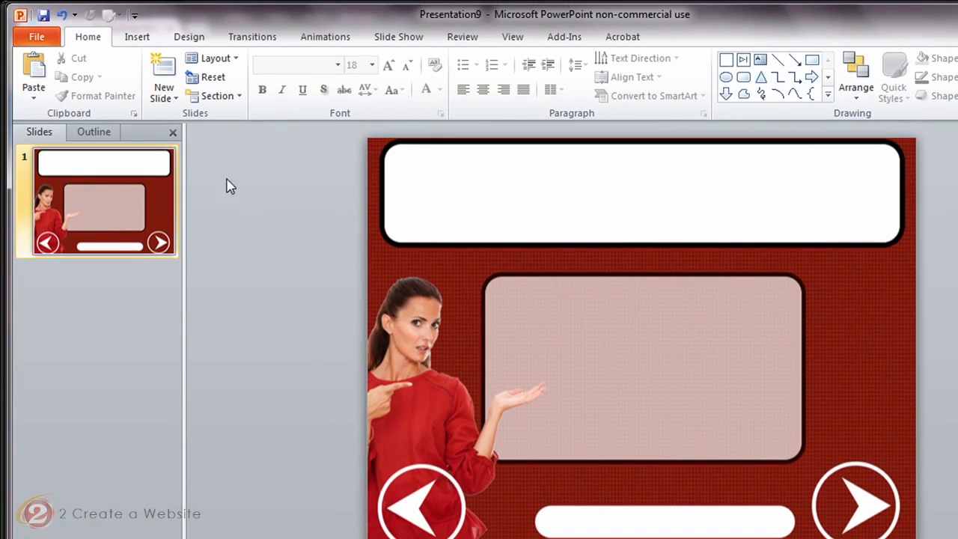
# - Insert a Custom action button covering the circled left arrow in the slide's lower-left corner
pyautogui.click(139, 39)
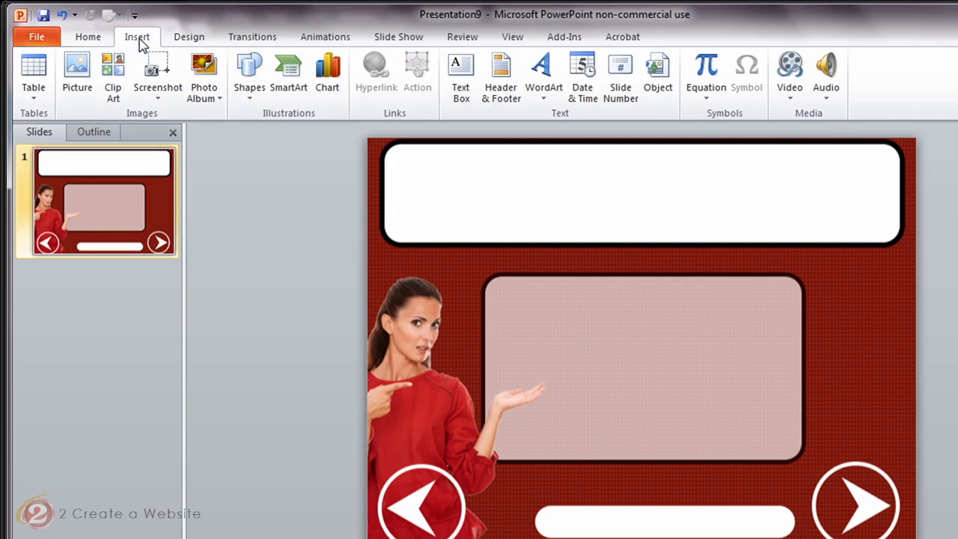
pyautogui.click(247, 61)
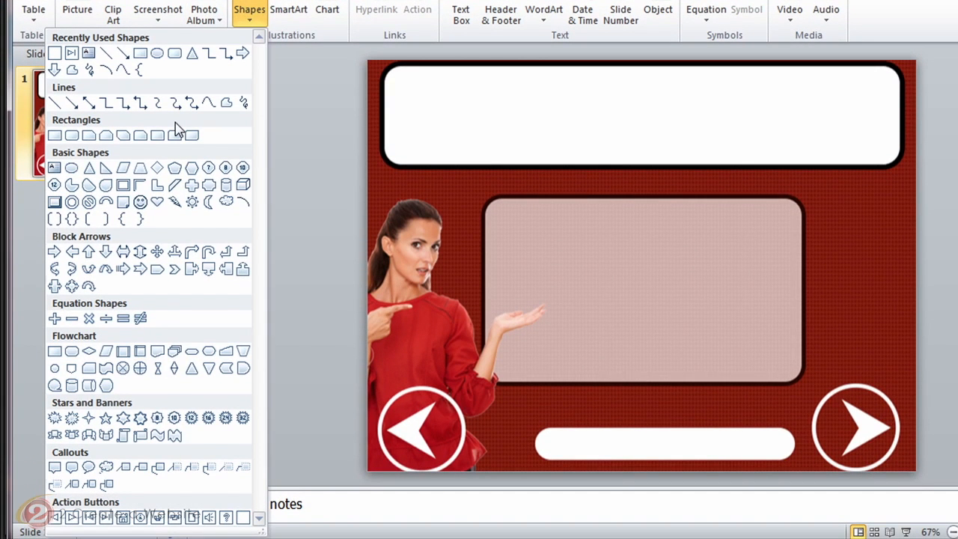
pyautogui.click(246, 518)
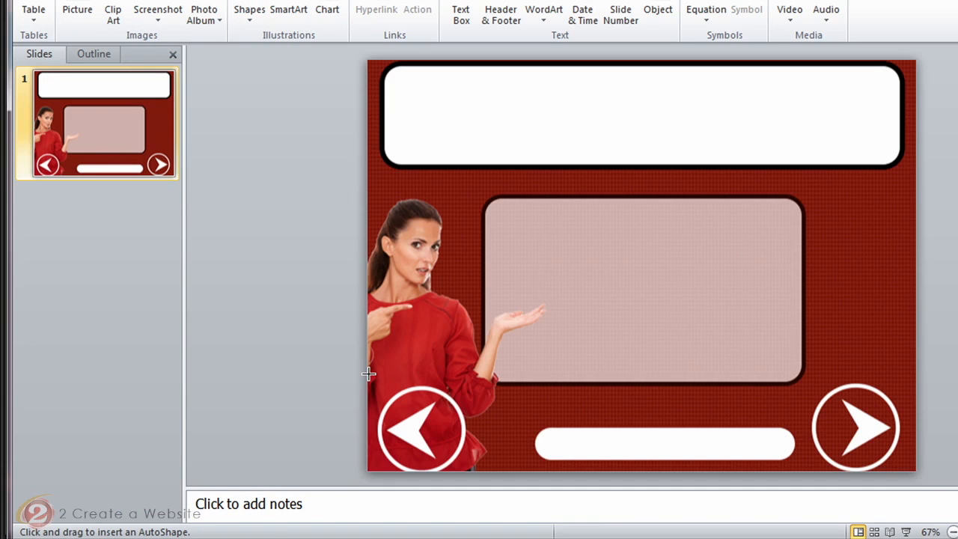
pyautogui.moveTo(368, 375); pyautogui.dragTo(477, 470)
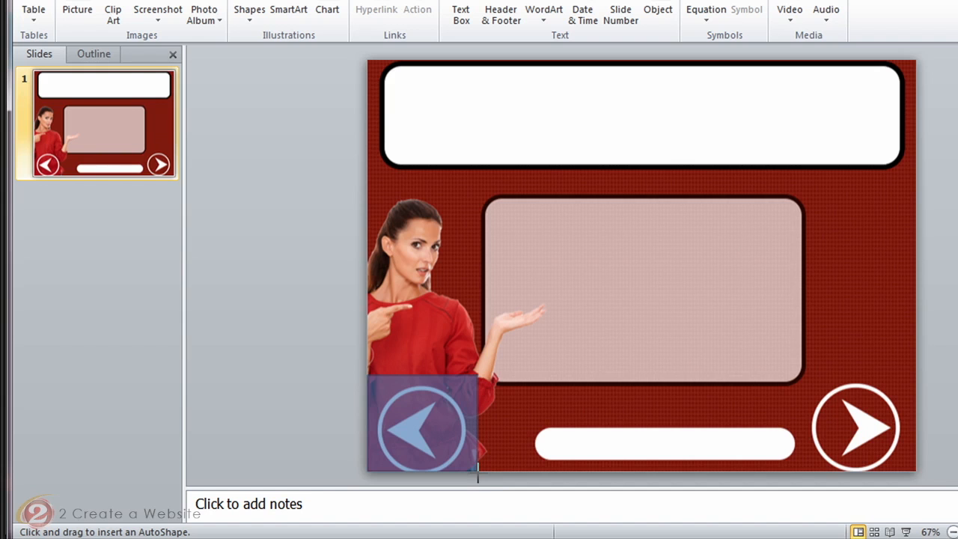
pyautogui.moveTo(478, 470); pyautogui.dragTo(477, 470)
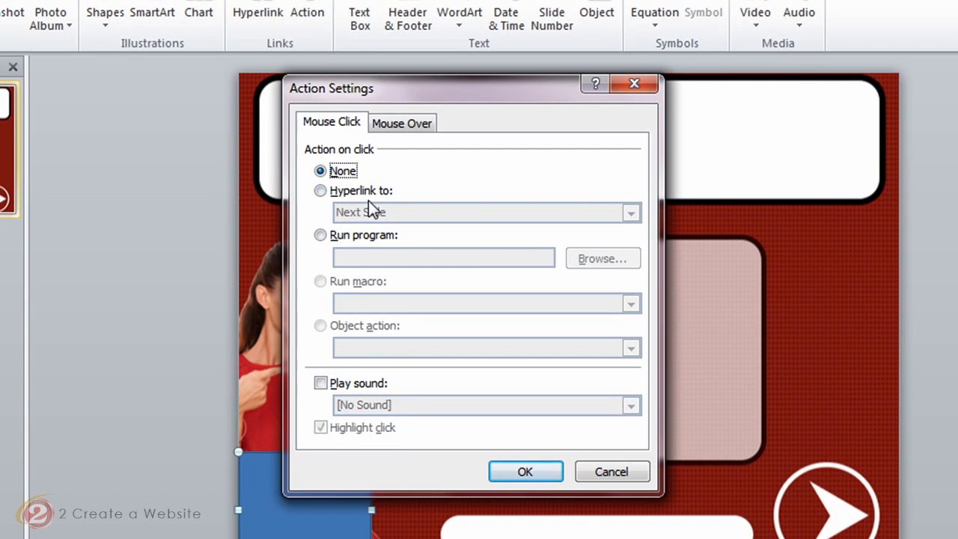
# - Set the action button to hyperlink to Previous Slide when clicked
pyautogui.click(365, 192)
pyautogui.click(629, 212)
pyautogui.click(558, 211)
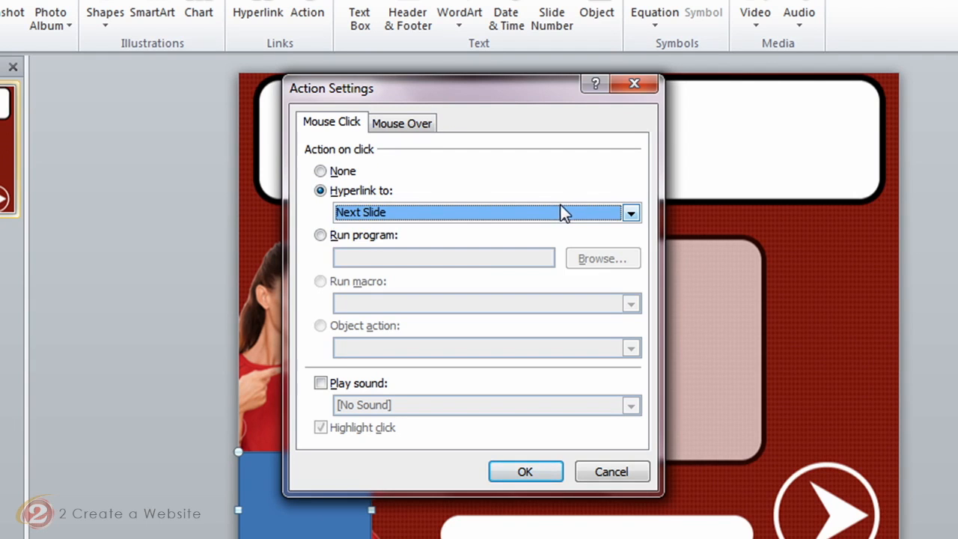
pyautogui.click(632, 214)
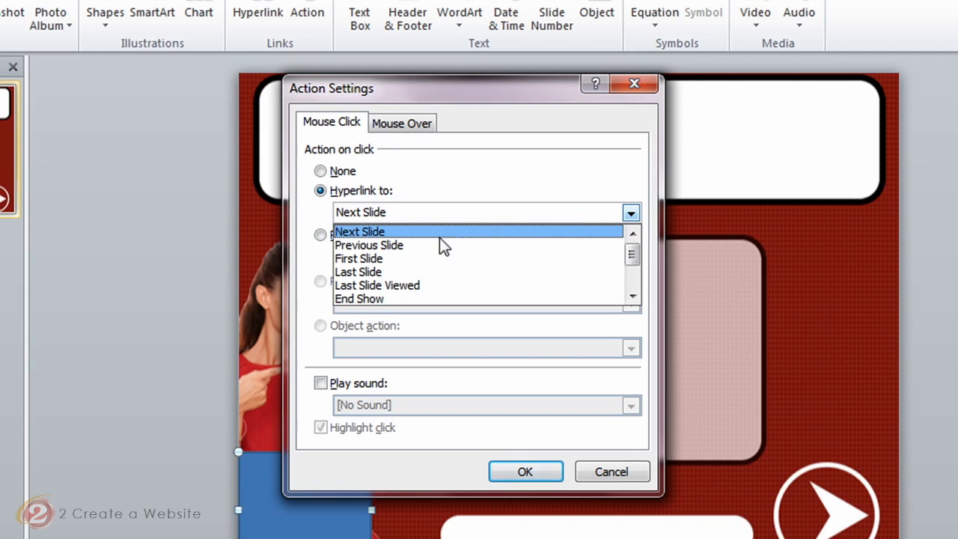
pyautogui.click(419, 246)
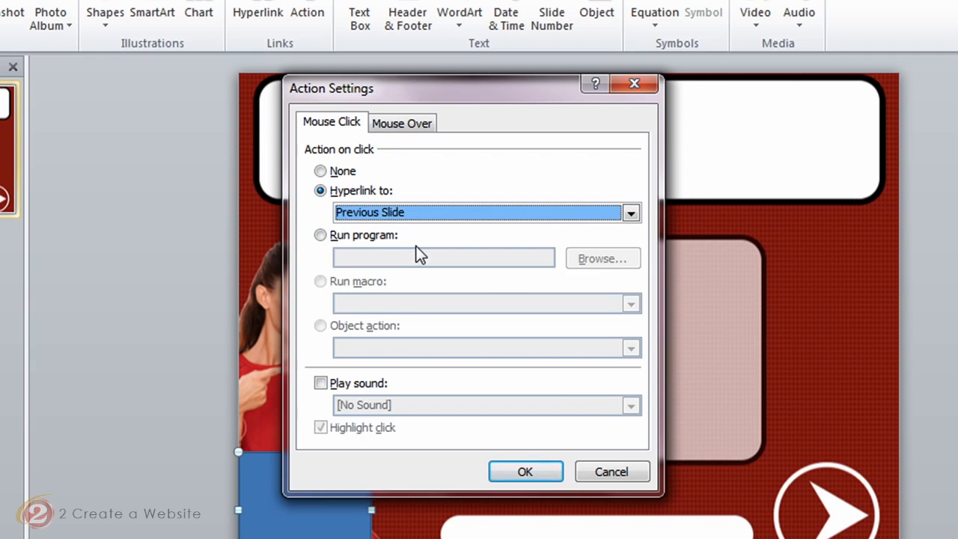
pyautogui.click(525, 471)
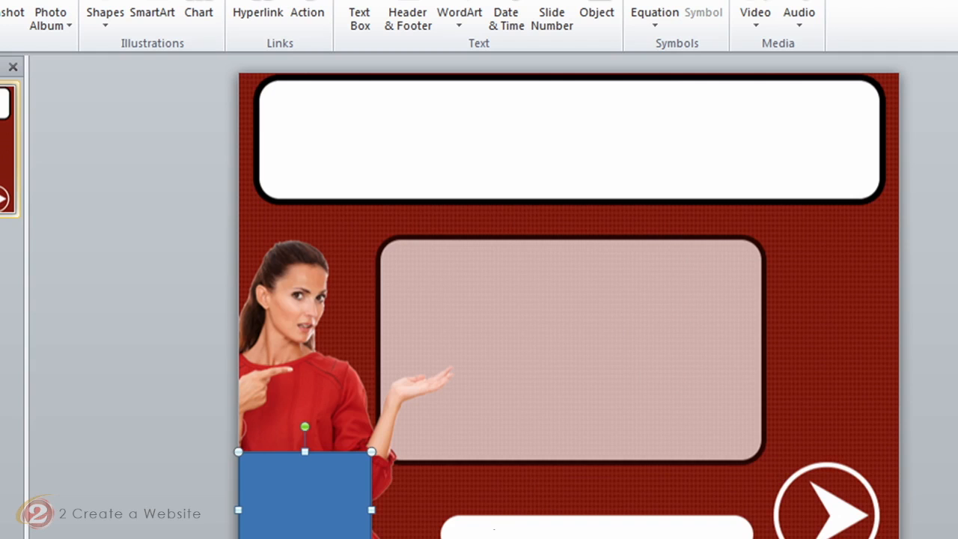
pyautogui.click(410, 517)
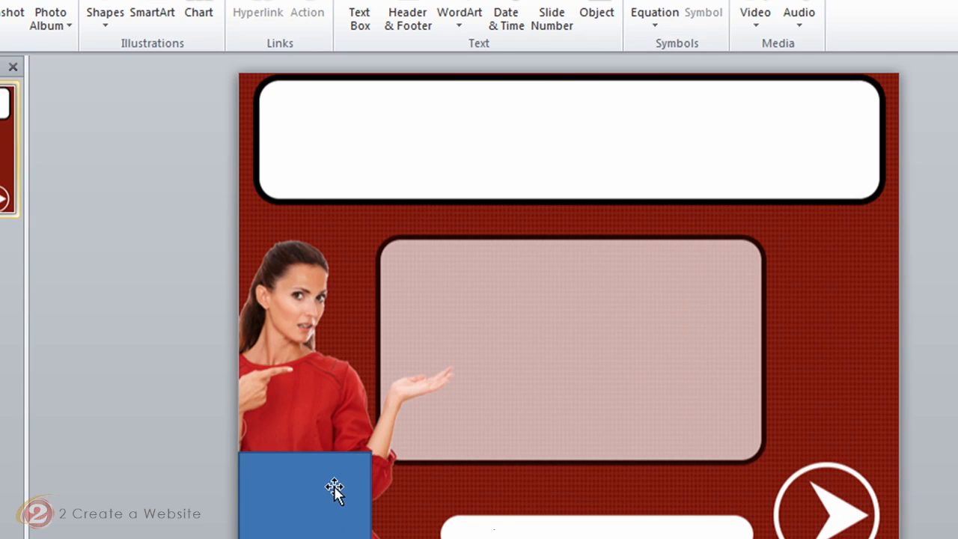
# - Make the blue action button invisible by setting it to No fill and No line
pyautogui.rightClick(295, 463)
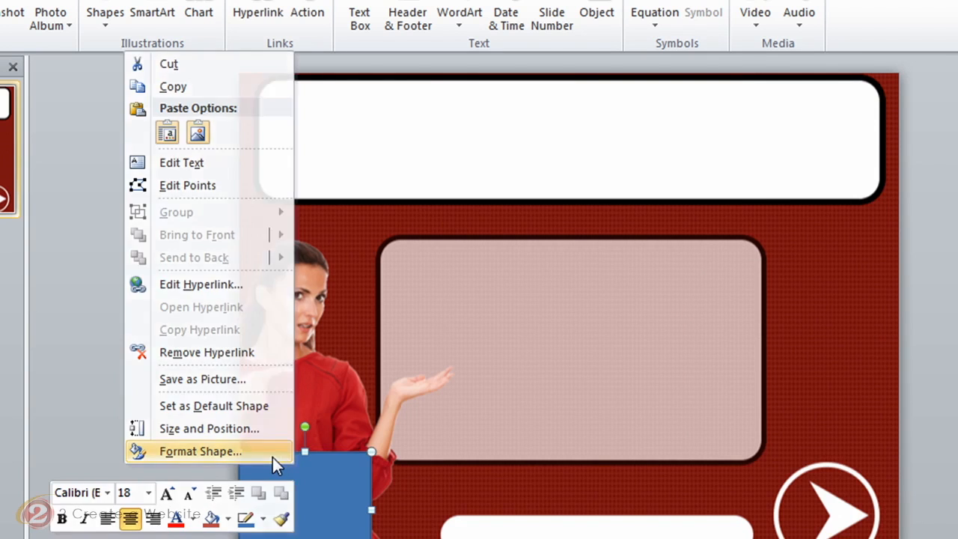
pyautogui.click(273, 457)
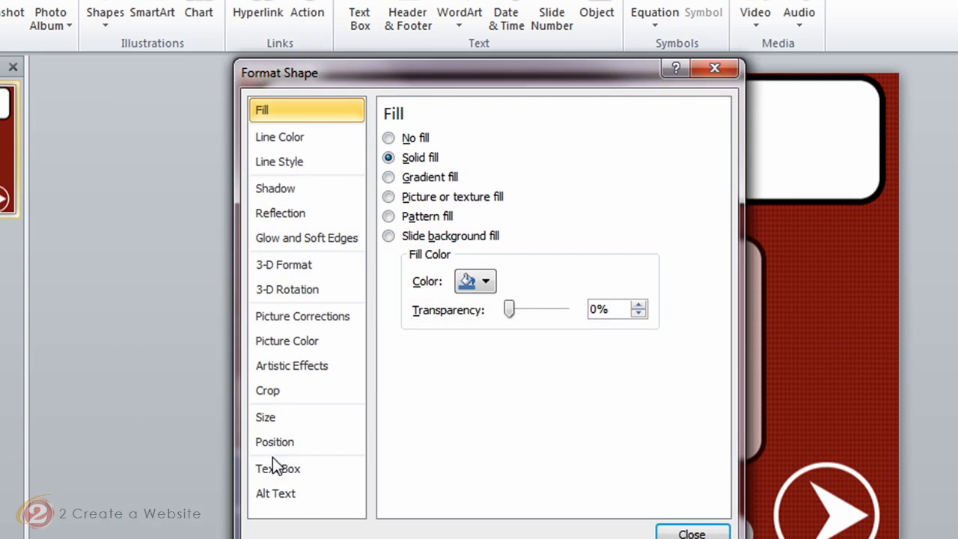
pyautogui.click(388, 139)
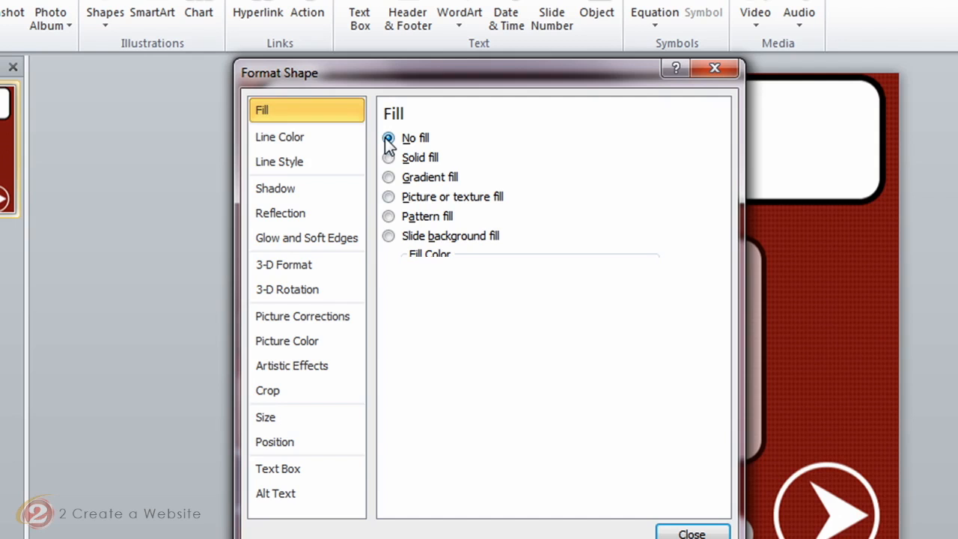
pyautogui.click(305, 137)
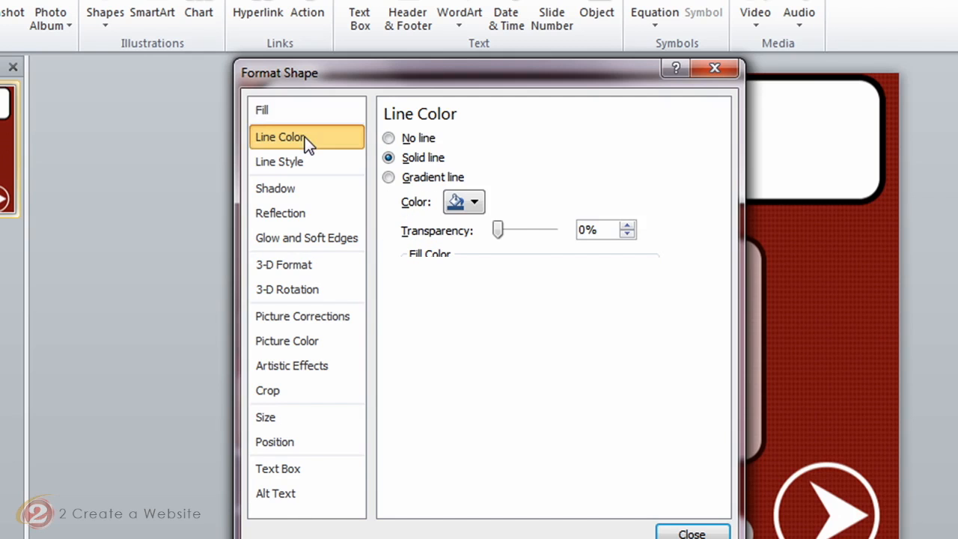
pyautogui.click(389, 139)
pyautogui.click(715, 534)
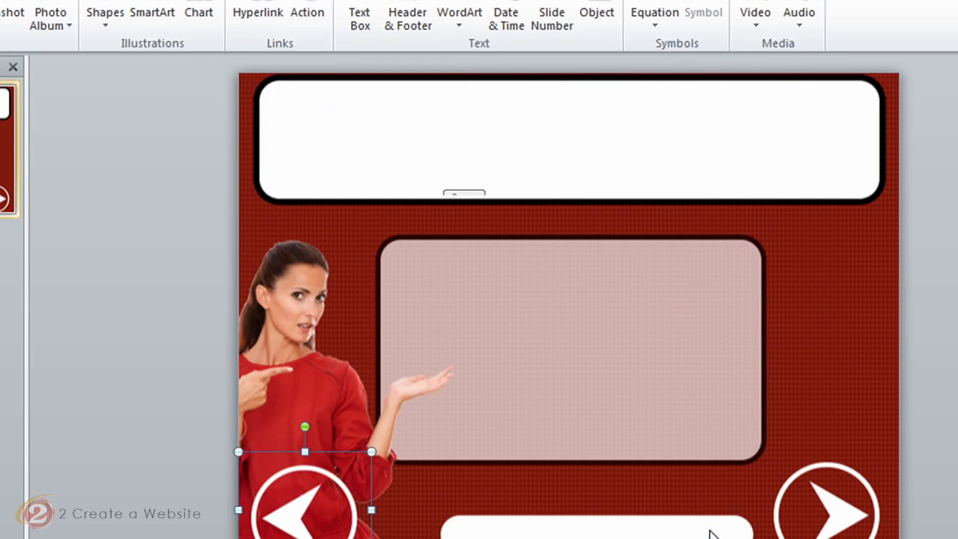
pyautogui.click(405, 482)
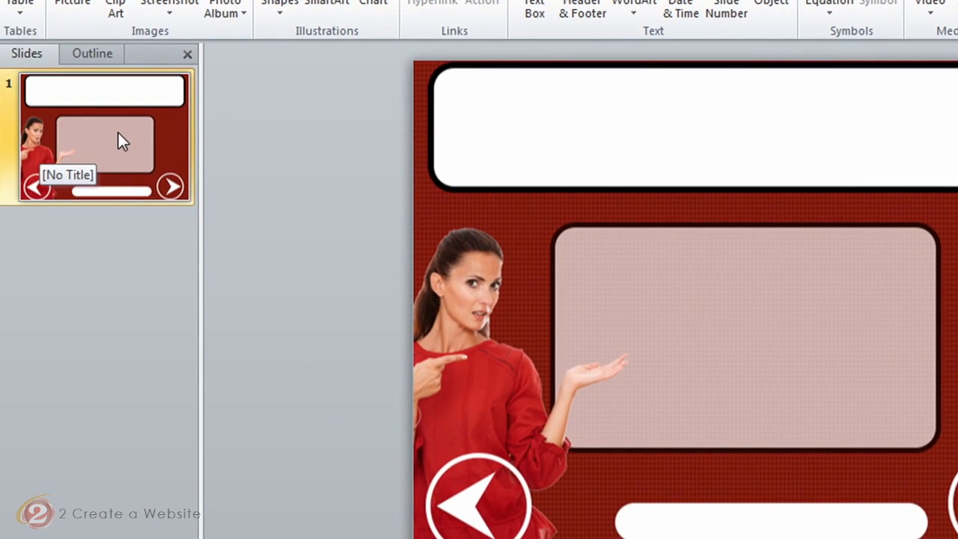
# - Duplicate slide 1 with its background and action button
pyautogui.rightClick(105, 129)
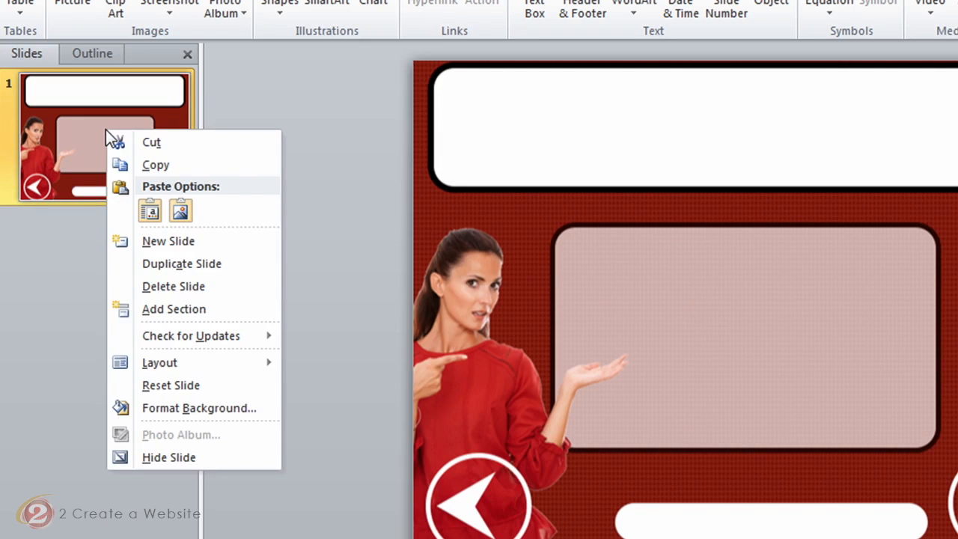
pyautogui.click(217, 265)
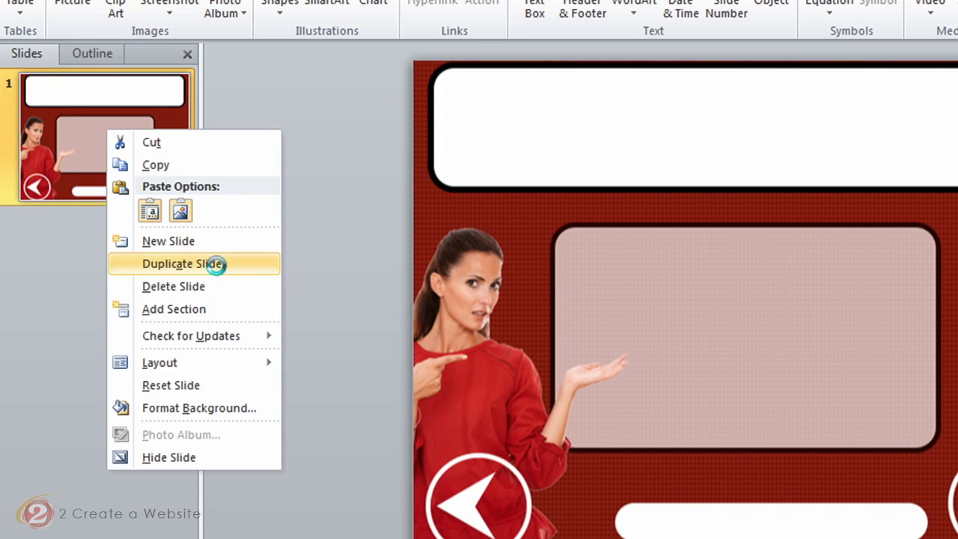
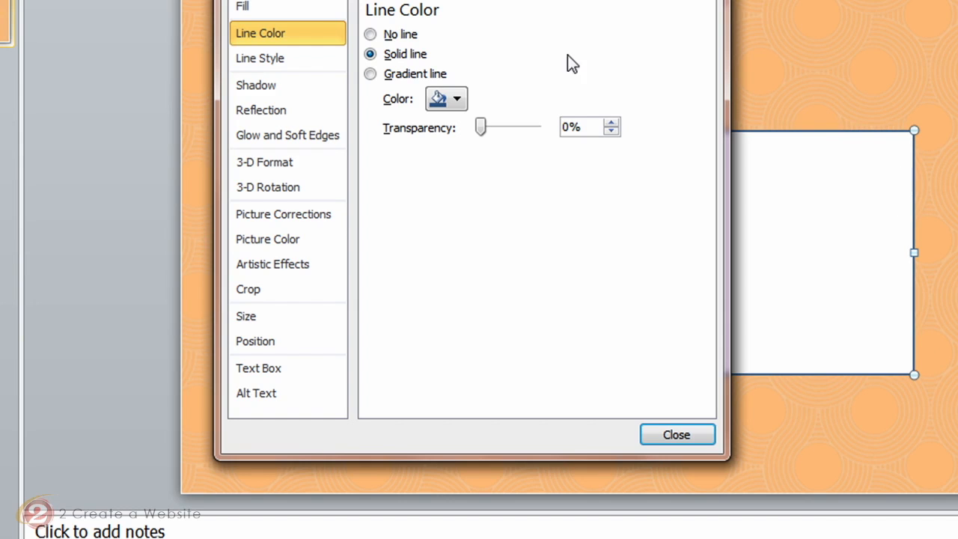
# - Set the white rectangle's outline to black with a width of 3.75 pt
pyautogui.click(460, 103)
pyautogui.click(317, 140)
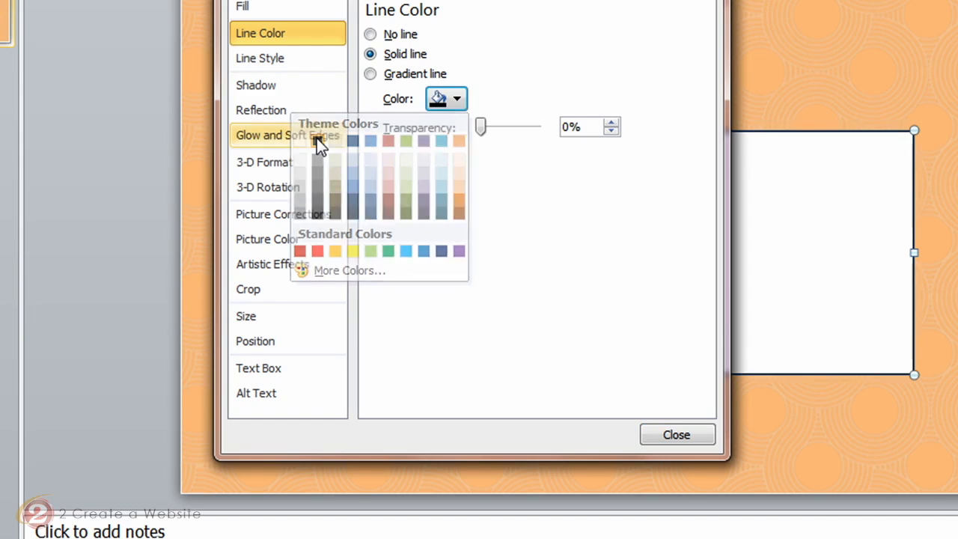
pyautogui.click(256, 59)
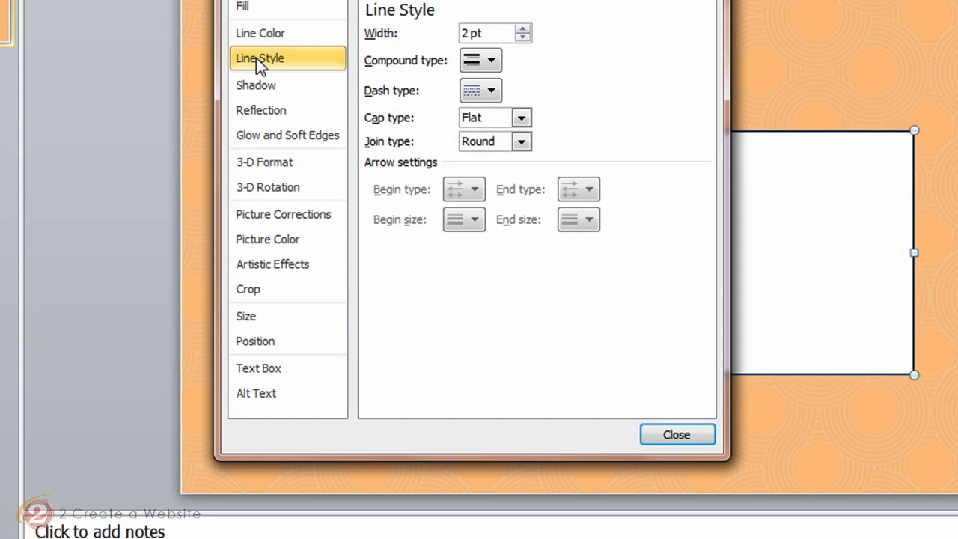
pyautogui.click(523, 30)
pyautogui.click(523, 30)
pyautogui.click(523, 30)
pyautogui.click(523, 30)
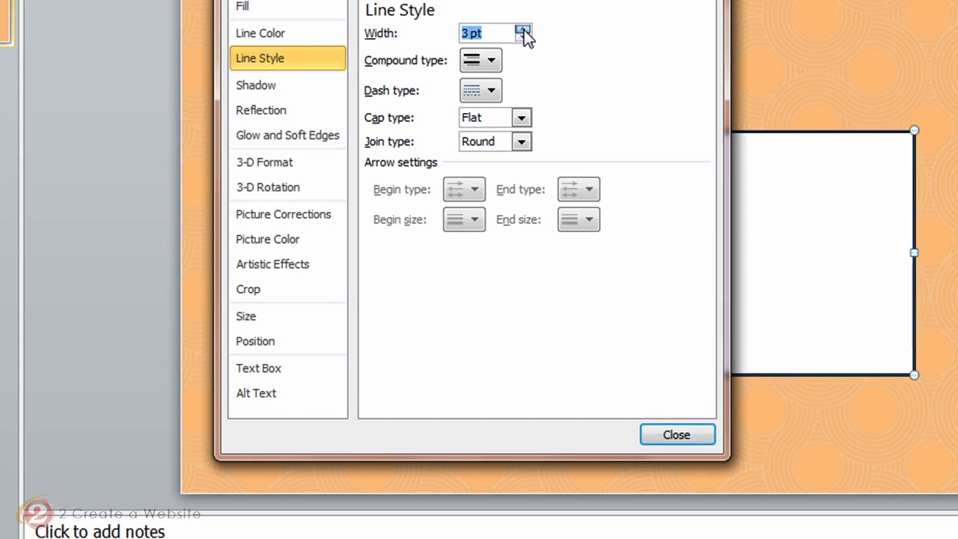
pyautogui.click(522, 30)
pyautogui.click(523, 30)
pyautogui.click(523, 30)
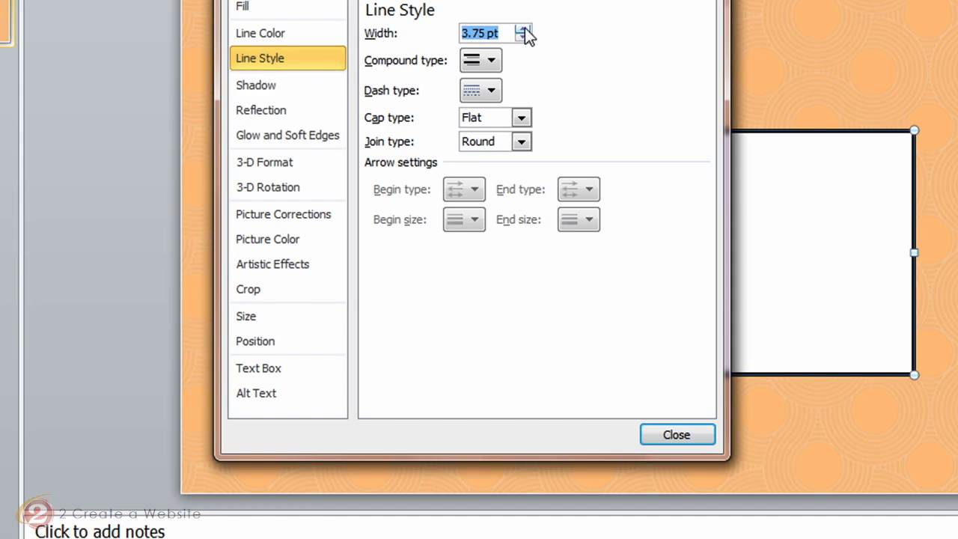
# - Try a thick-thin compound line with a dashed pattern on the white rectangle's outline
pyautogui.click(493, 62)
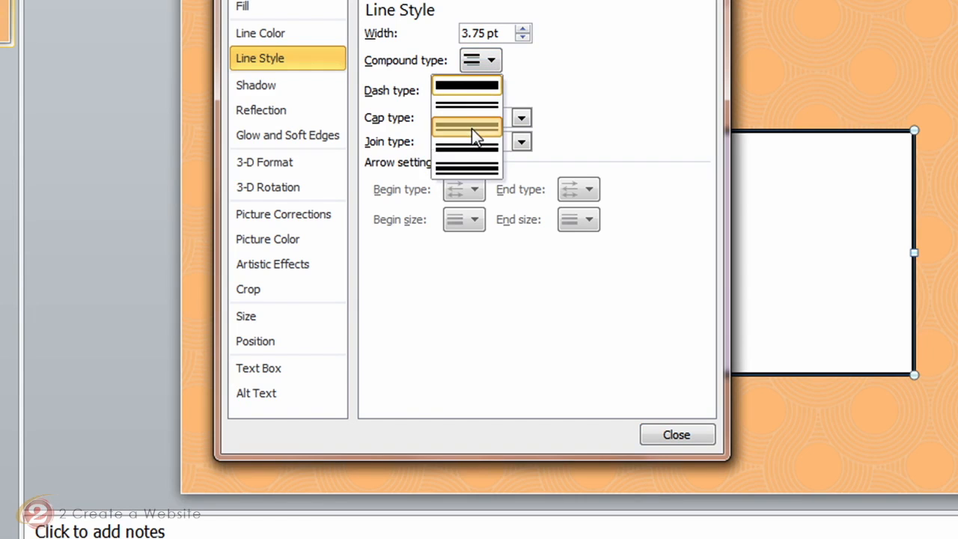
pyautogui.click(471, 129)
pyautogui.click(492, 90)
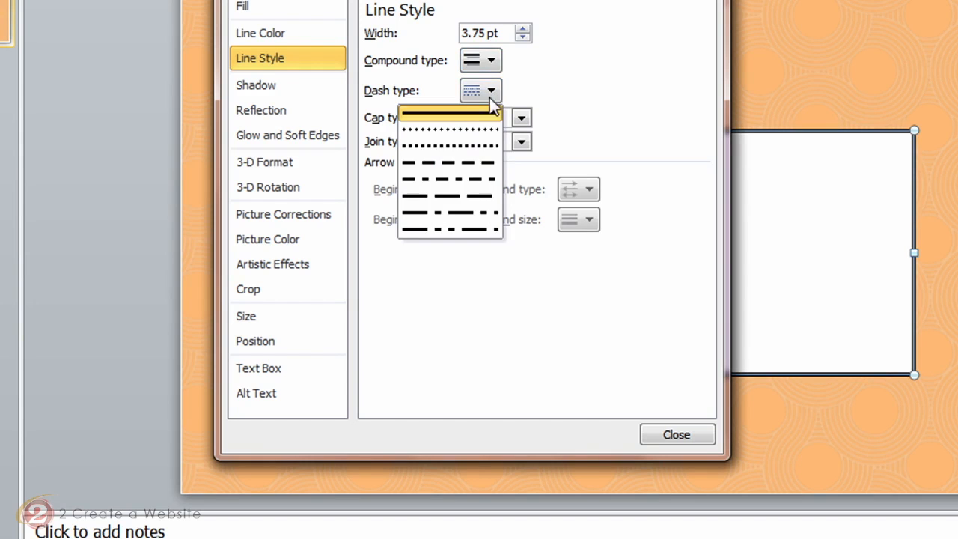
pyautogui.click(466, 142)
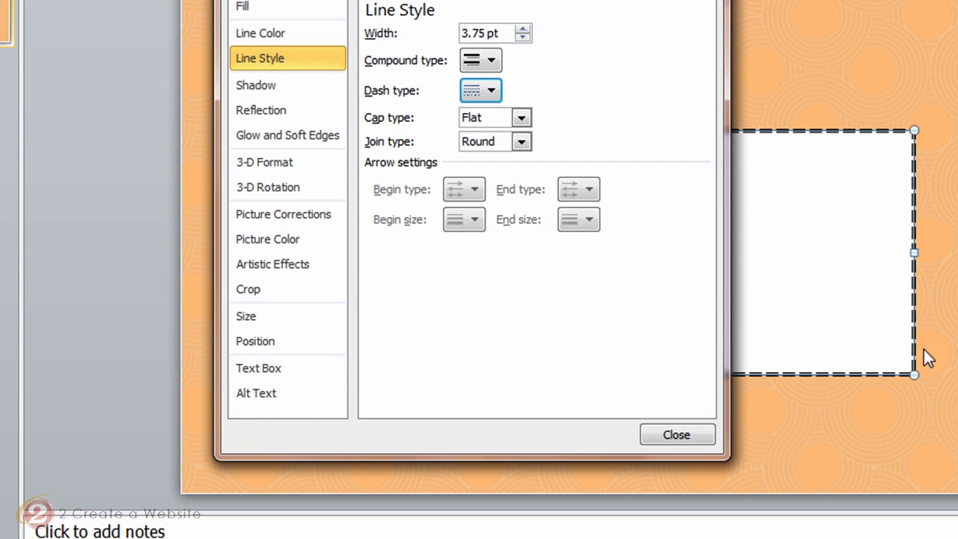
# - Revert the rectangle's outline to a solid dash type and a single-line compound type
pyautogui.click(496, 90)
pyautogui.click(476, 104)
pyautogui.click(492, 60)
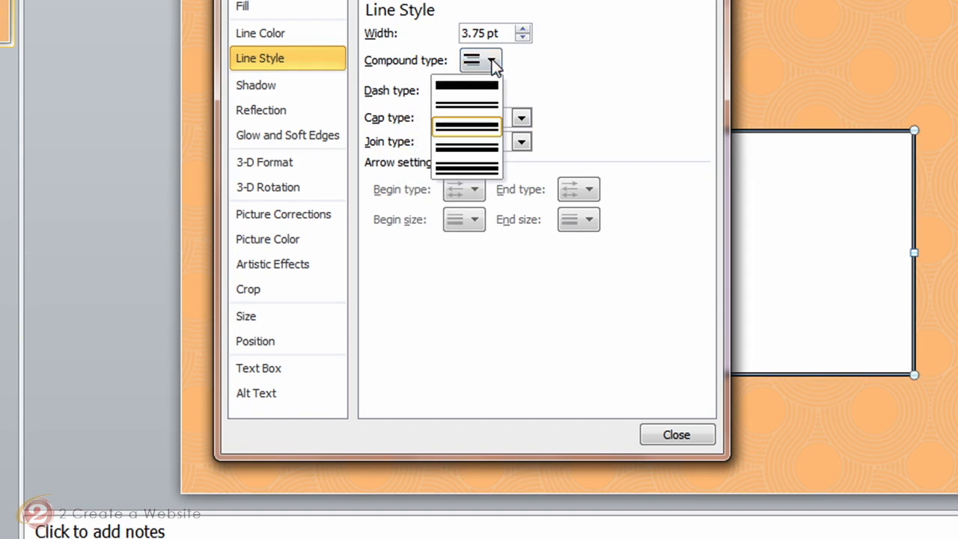
pyautogui.click(462, 84)
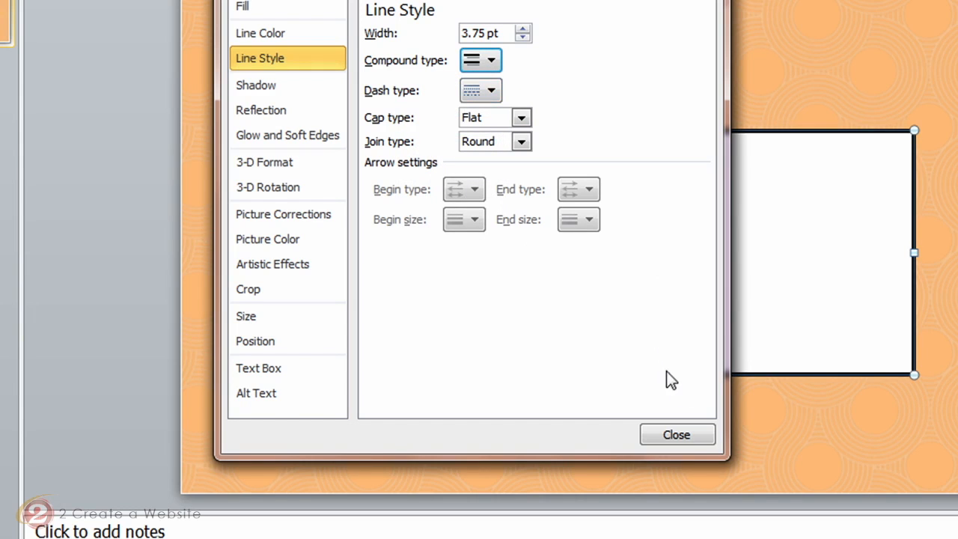
# - Try 64% transparency on the white rectangle's solid fill, and return the fill to fully opaque
pyautogui.click(688, 438)
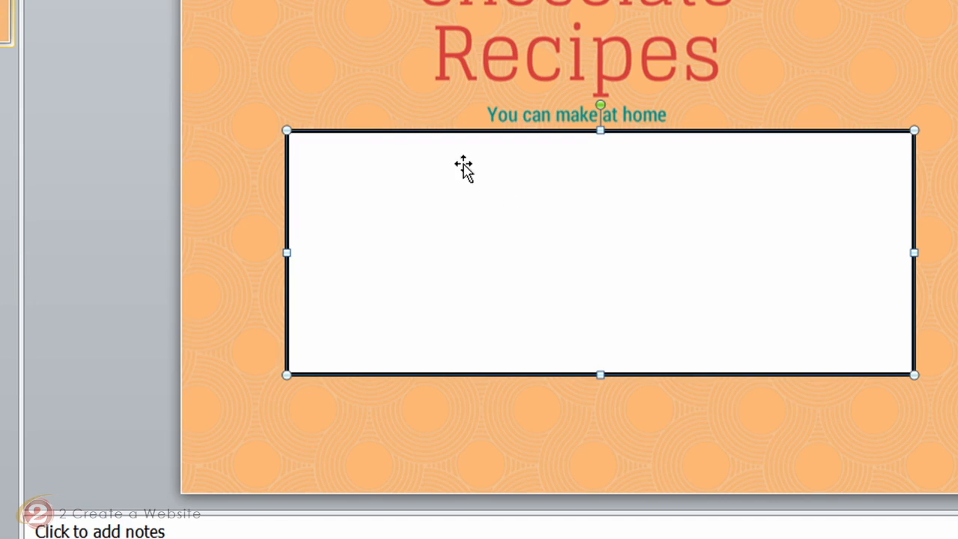
pyautogui.rightClick(331, 158)
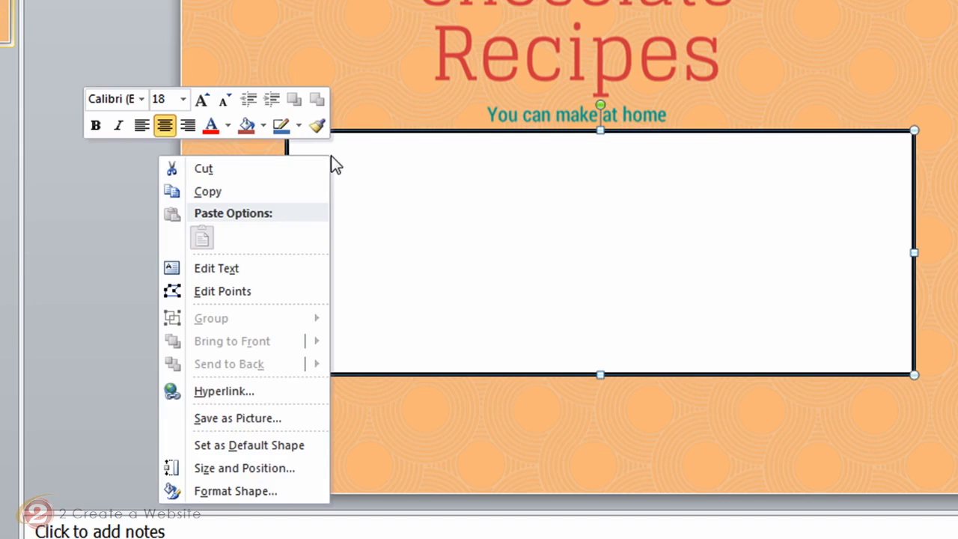
pyautogui.click(228, 493)
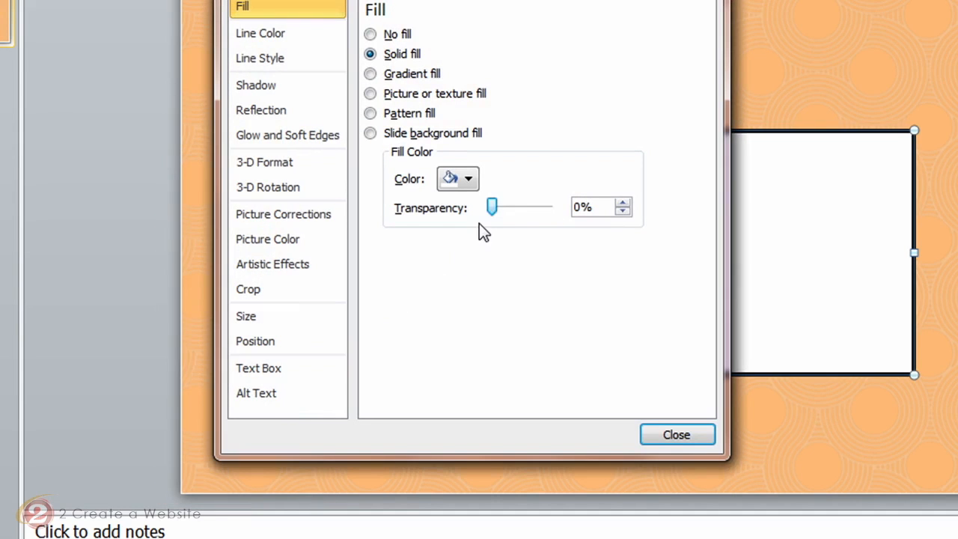
pyautogui.moveTo(490, 208); pyautogui.dragTo(525, 204)
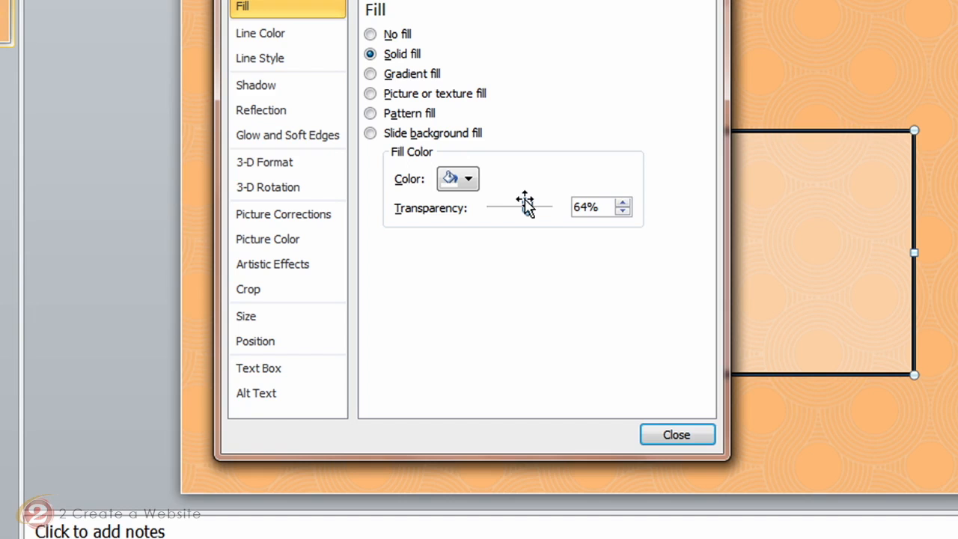
pyautogui.moveTo(527, 203); pyautogui.dragTo(478, 206)
pyautogui.click(677, 435)
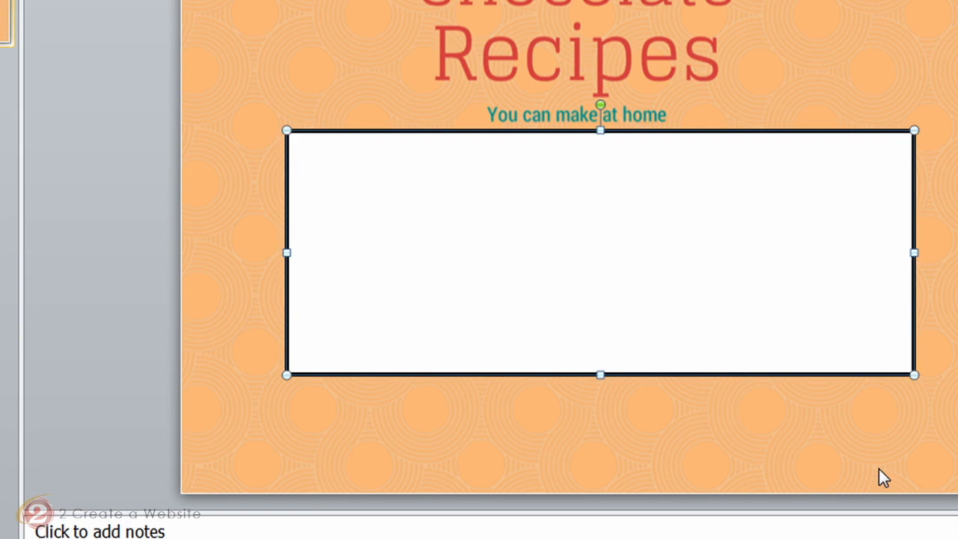
pyautogui.click(879, 470)
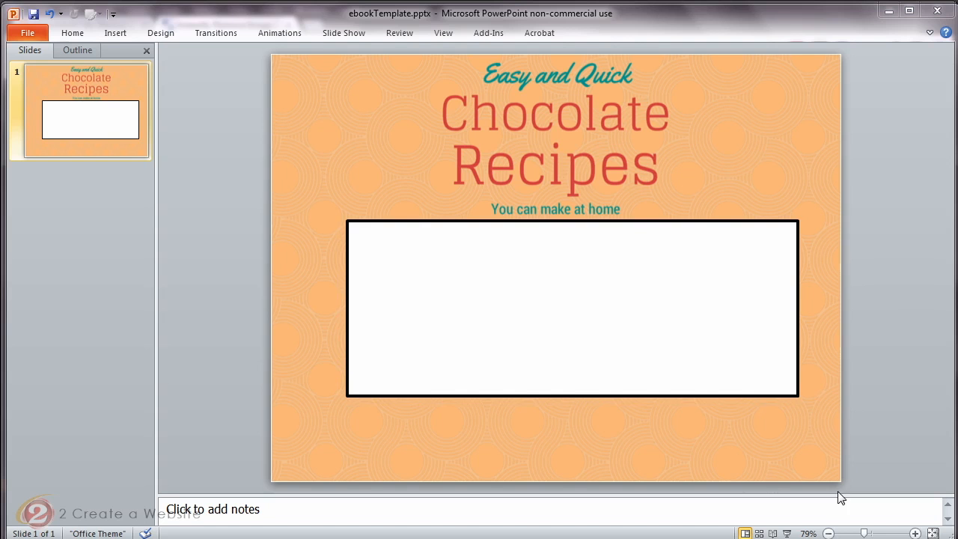
# - Insert ladySmiling.png from the Desktop, scaled to about 3.21 by 2.64 inches in the slide's lower-right corner, overlapping the white rectangle
pyautogui.click(109, 37)
pyautogui.click(61, 71)
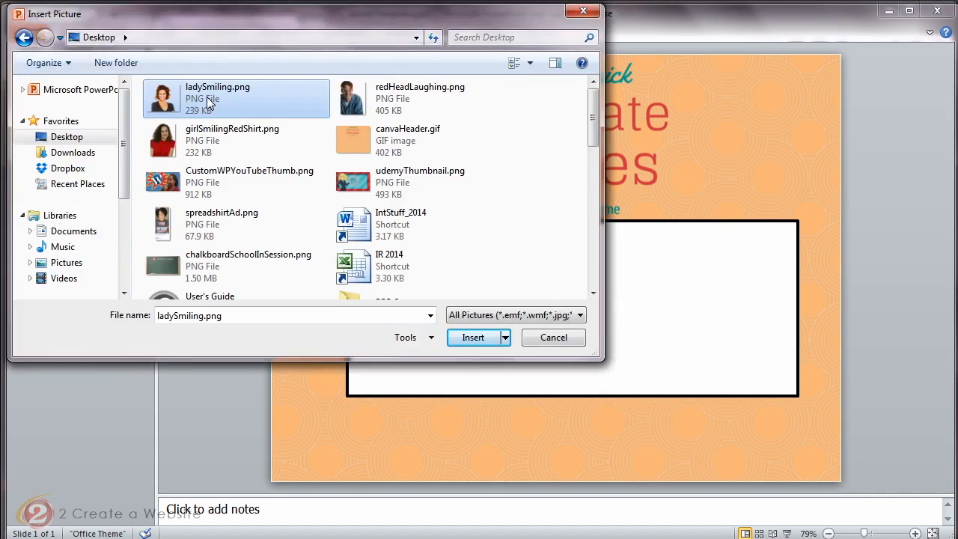
pyautogui.doubleClick(203, 93)
pyautogui.moveTo(559, 230); pyautogui.dragTo(733, 321)
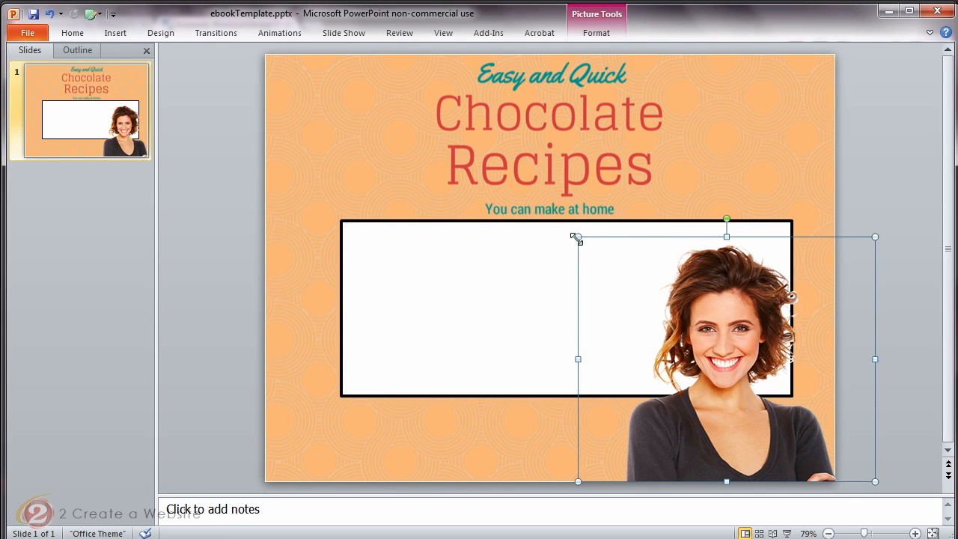
pyautogui.moveTo(577, 236); pyautogui.dragTo(692, 389)
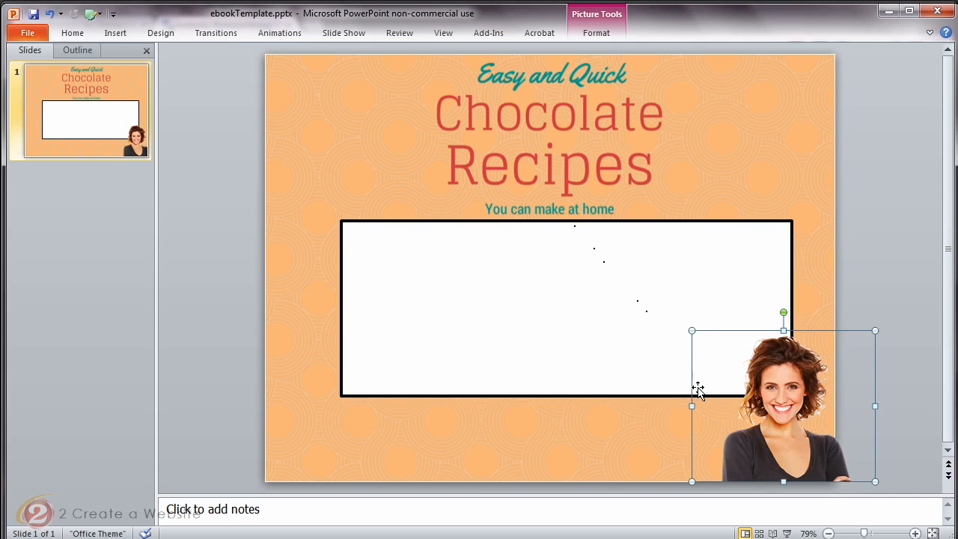
pyautogui.moveTo(776, 420); pyautogui.dragTo(762, 417)
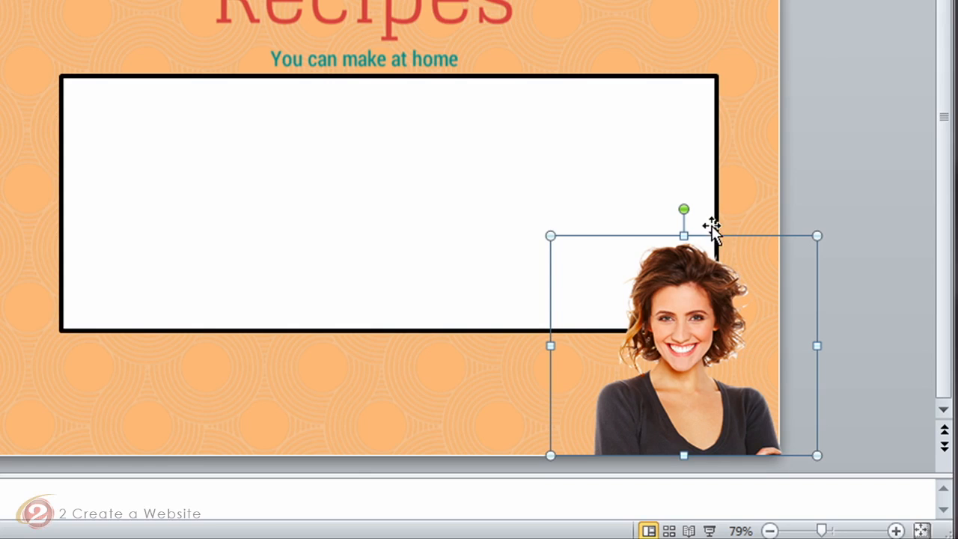
pyautogui.click(546, 417)
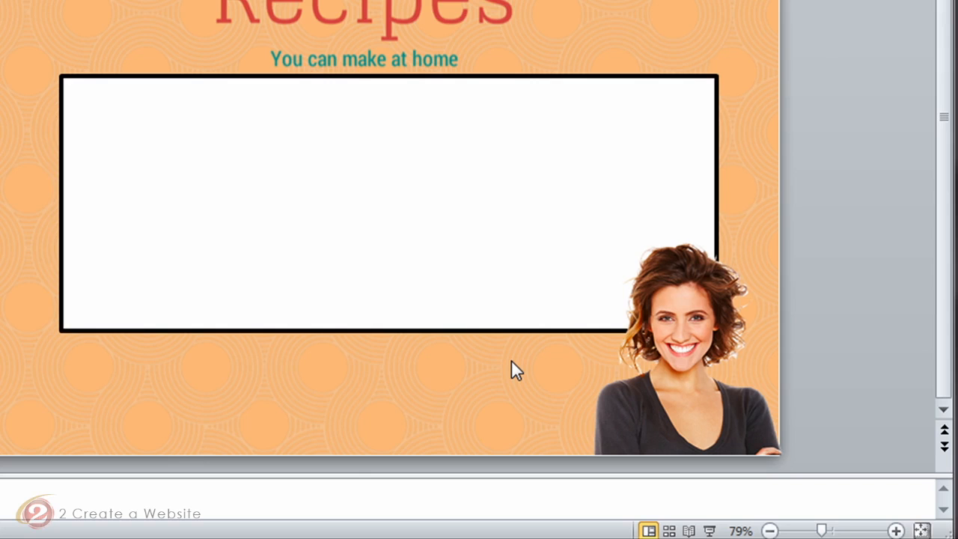
# - Try the grayscale pencil artistic effect on the woman's picture
pyautogui.click(641, 333)
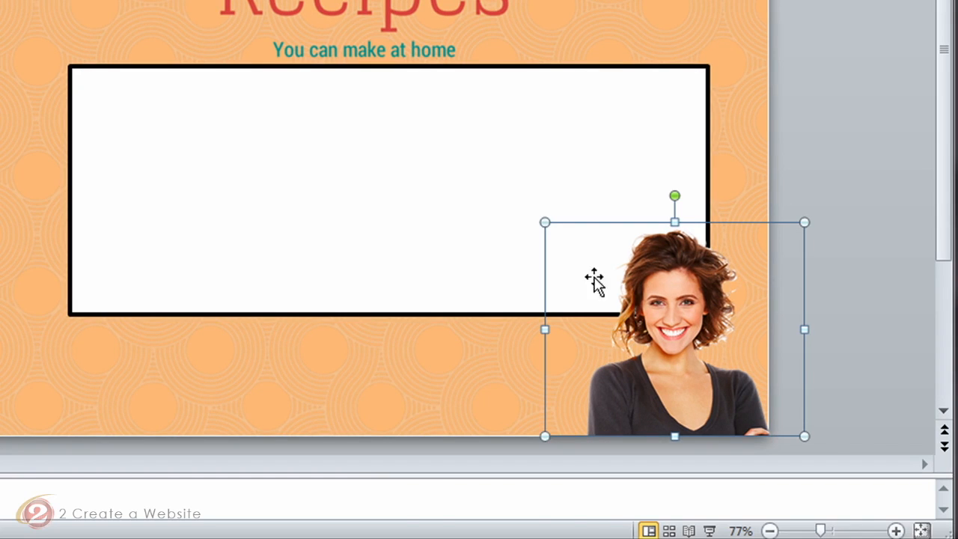
pyautogui.rightClick(577, 250)
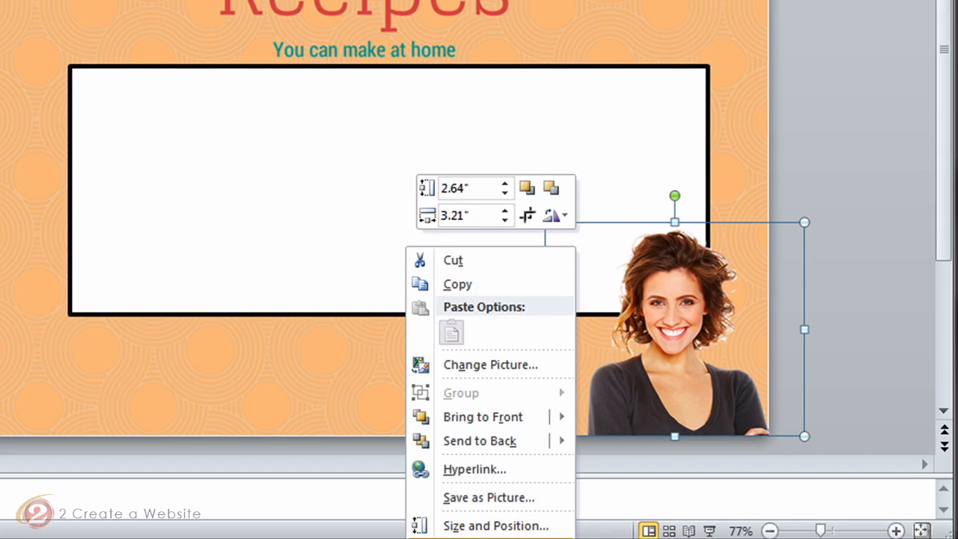
pyautogui.click(494, 538)
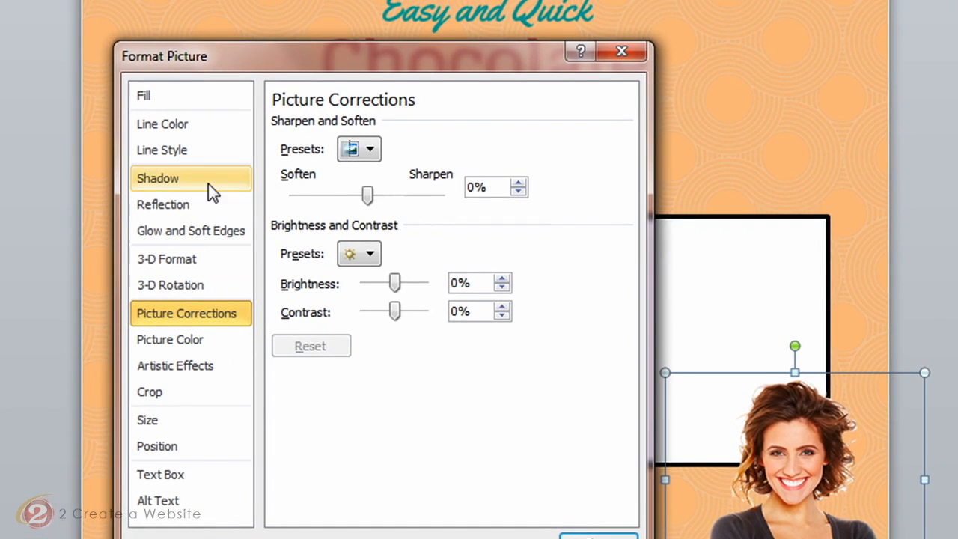
pyautogui.click(181, 371)
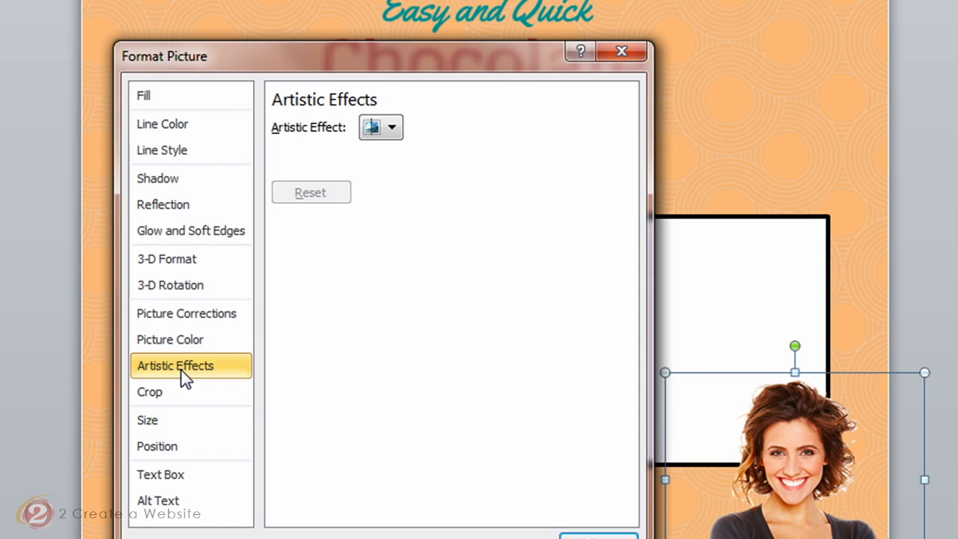
pyautogui.click(393, 129)
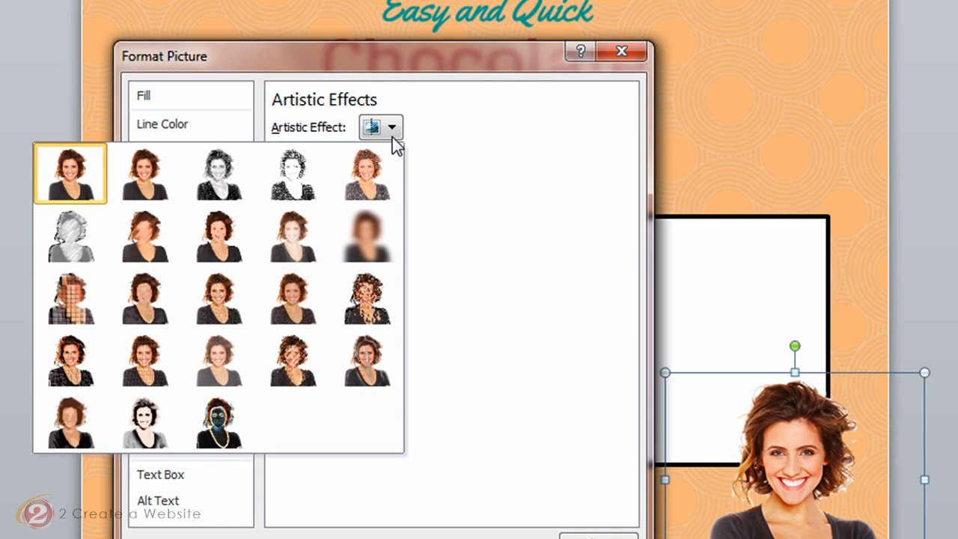
pyautogui.click(222, 176)
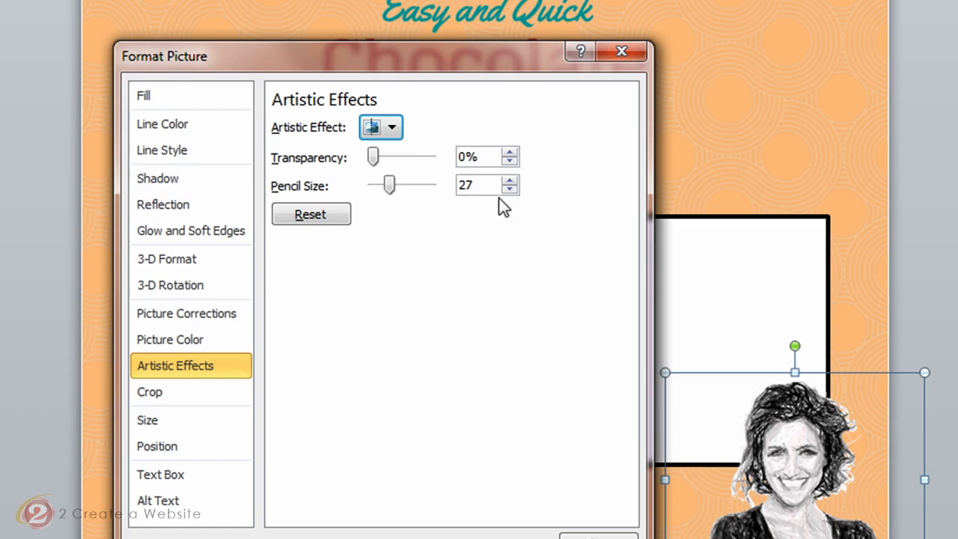
# - Try the marker and brush artistic effects on the woman's picture, and reset it to no artistic effect
pyautogui.click(401, 132)
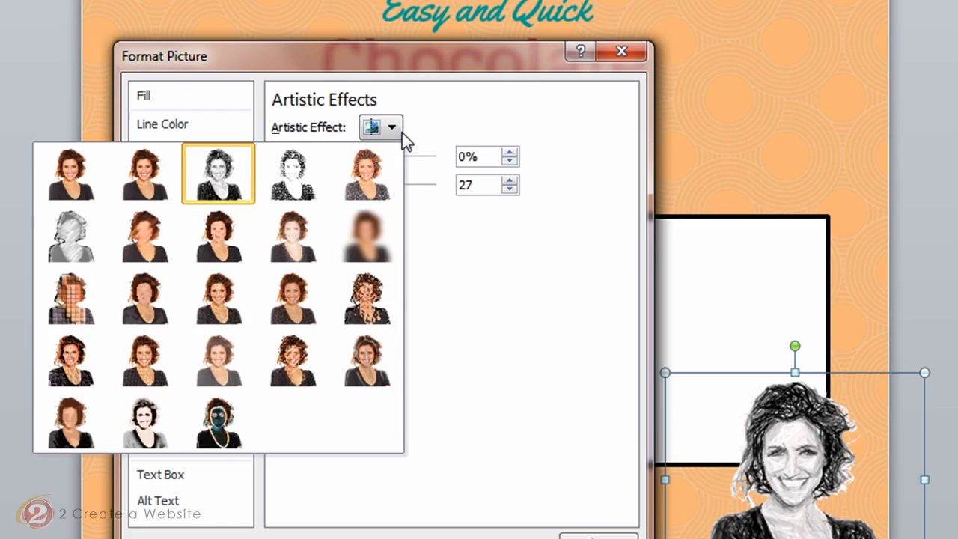
pyautogui.click(135, 169)
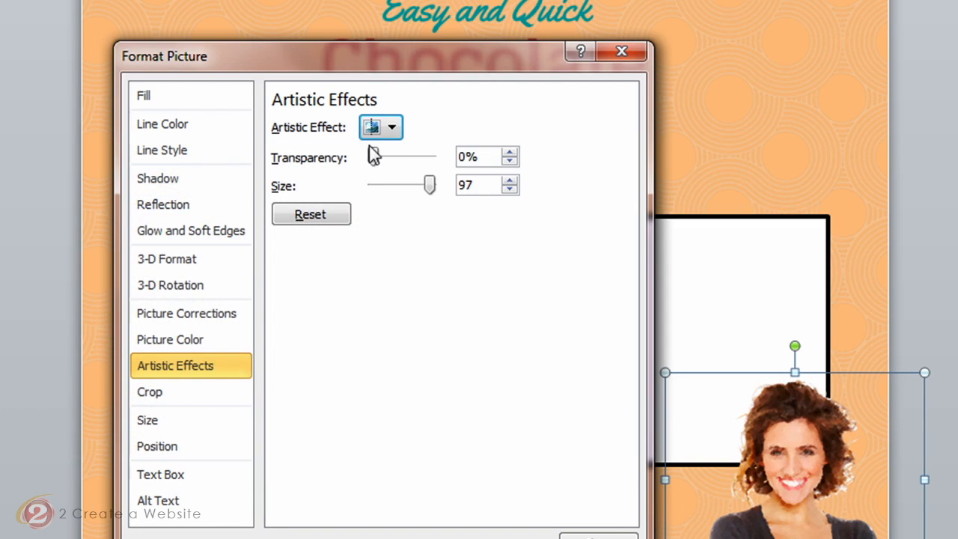
pyautogui.click(390, 131)
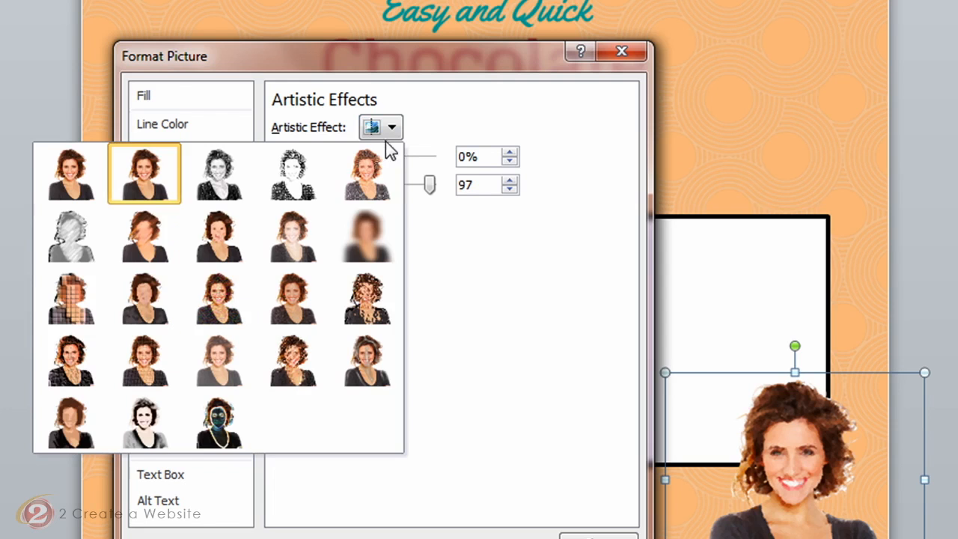
pyautogui.click(224, 255)
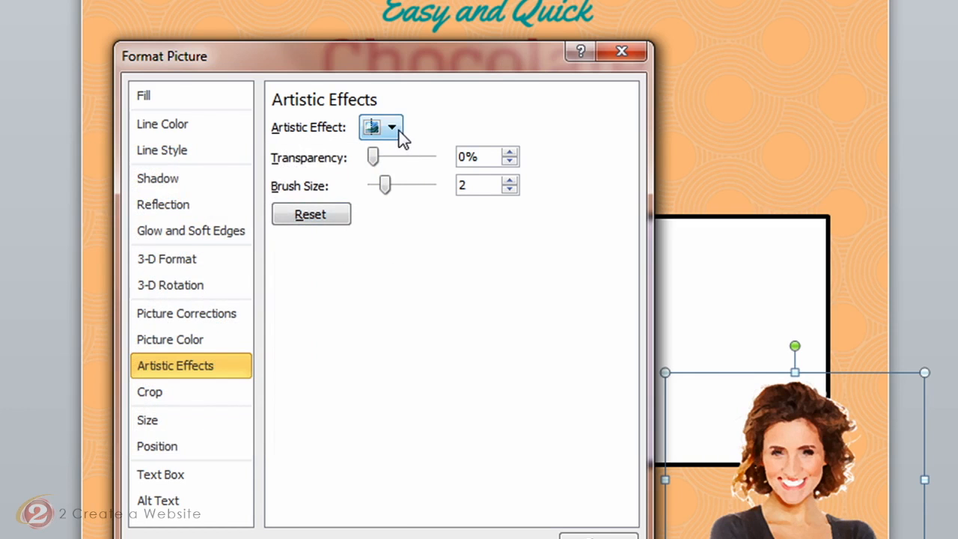
pyautogui.click(400, 132)
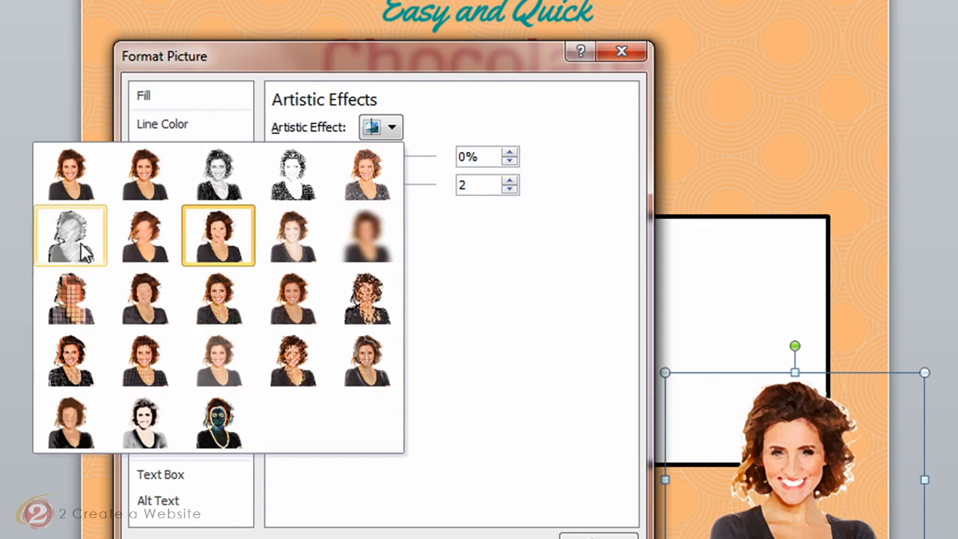
pyautogui.click(61, 166)
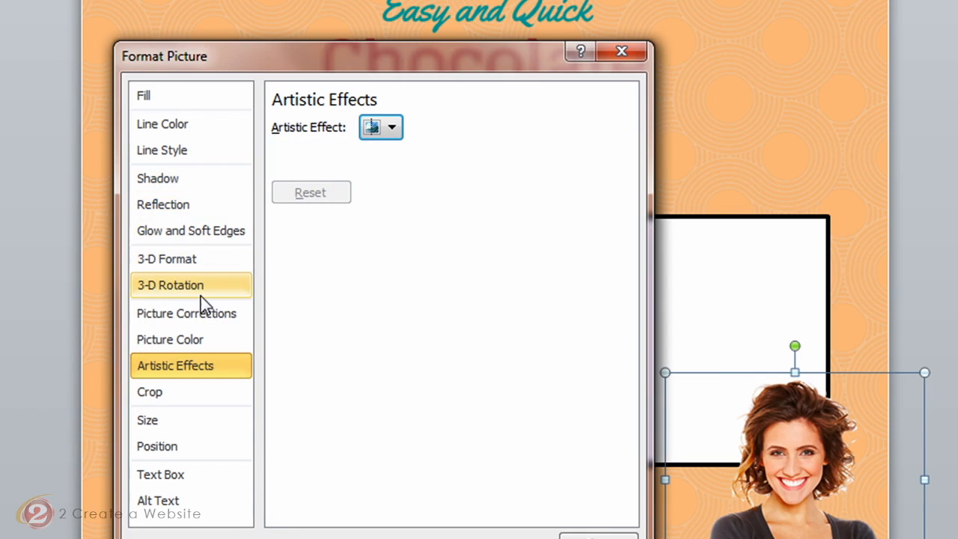
pyautogui.click(200, 370)
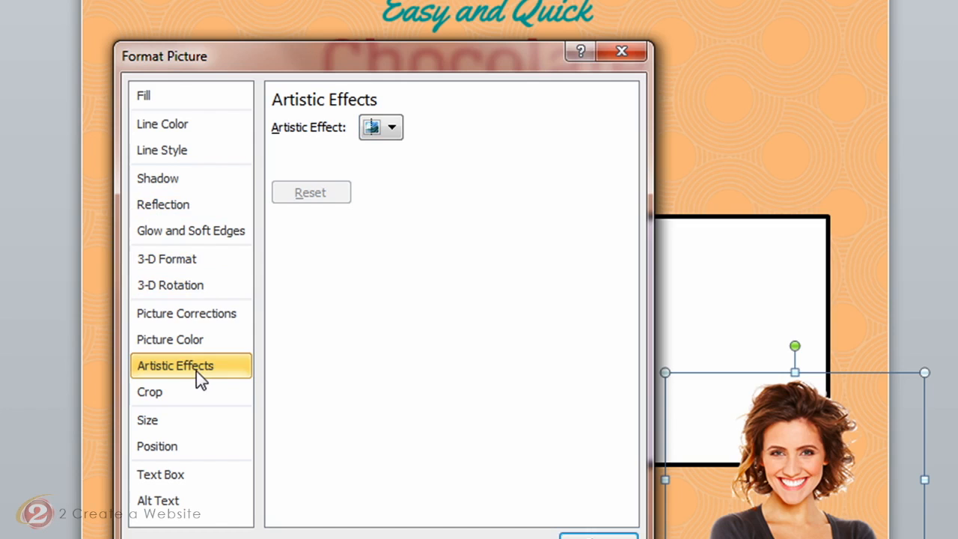
# - Try a 26 pt glow with 78% transparency around the woman's picture, and set the glow size back to 0 pt
pyautogui.click(171, 237)
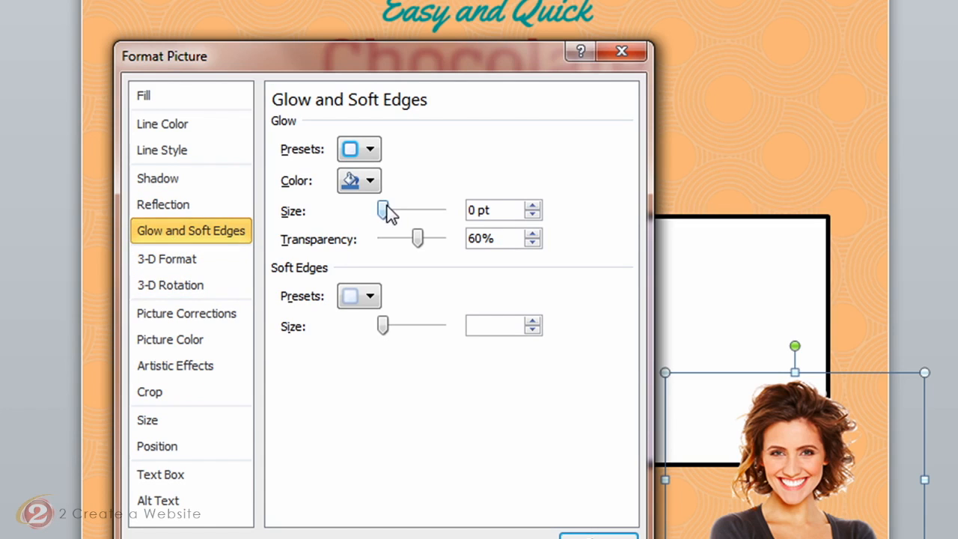
pyautogui.moveTo(382, 209); pyautogui.dragTo(395, 211)
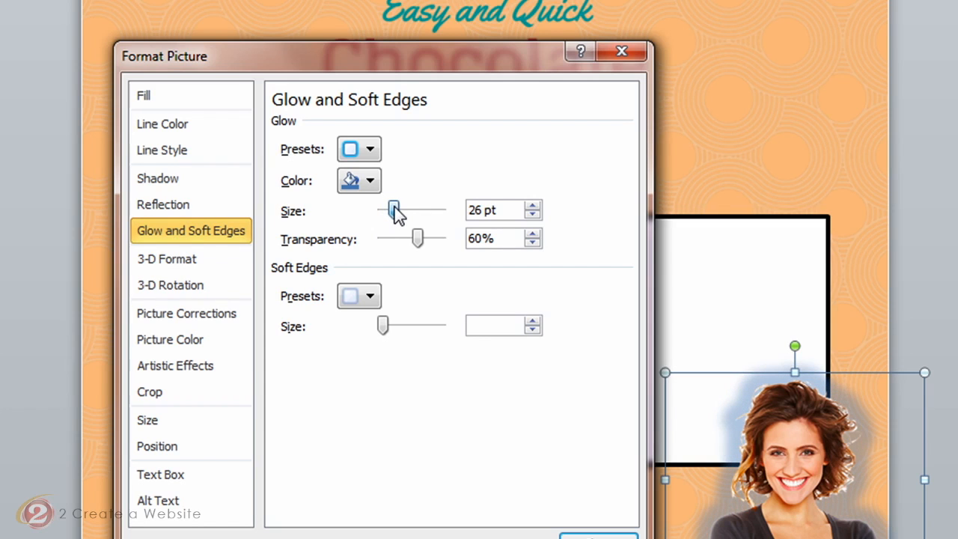
pyautogui.moveTo(419, 240); pyautogui.dragTo(428, 238)
pyautogui.moveTo(394, 208); pyautogui.dragTo(368, 207)
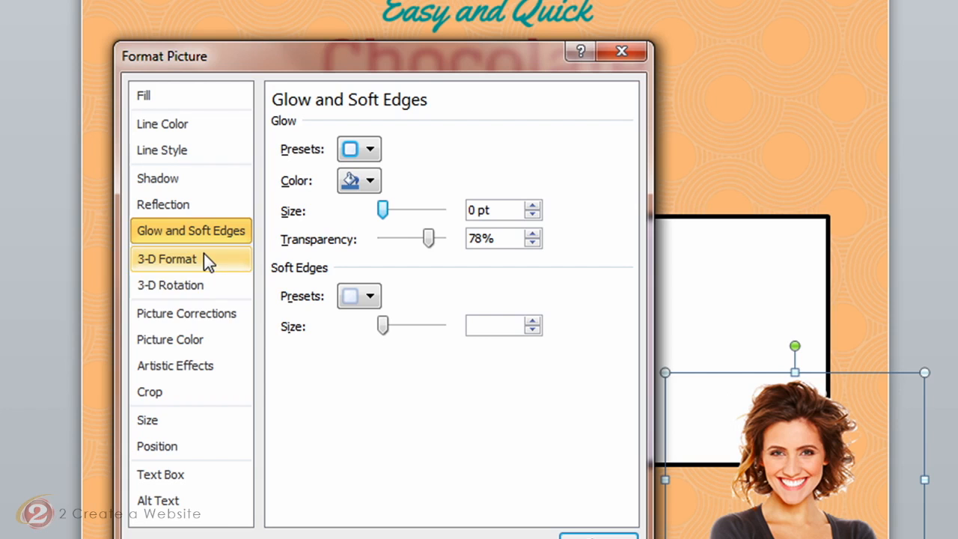
# - Try 0% color saturation on the woman's picture, review the tone and recolor presets, and restore saturation to 100%
pyautogui.click(188, 340)
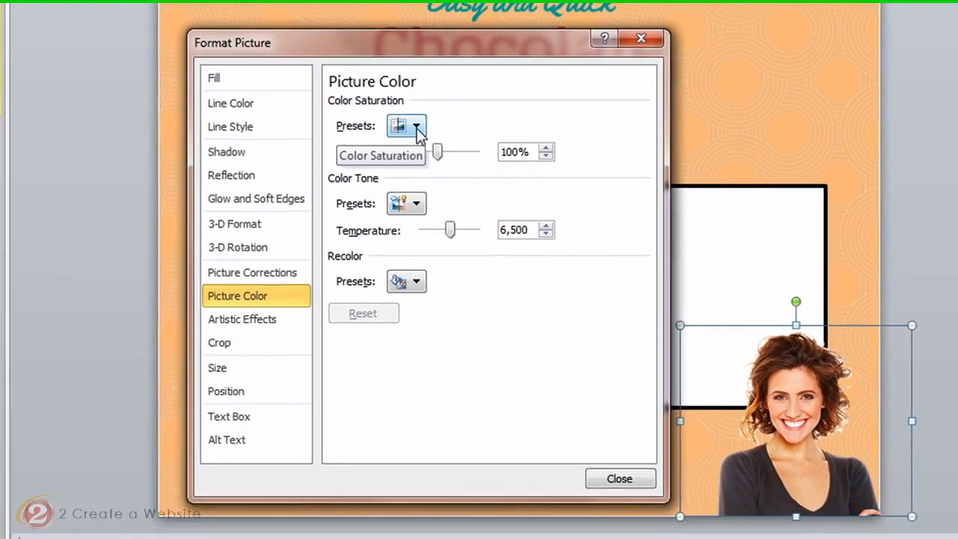
pyautogui.click(373, 149)
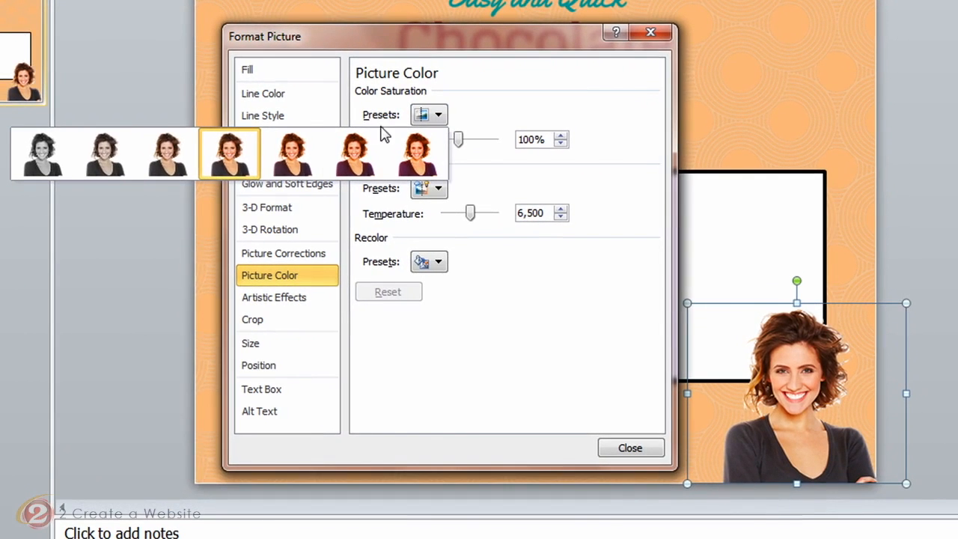
pyautogui.click(45, 154)
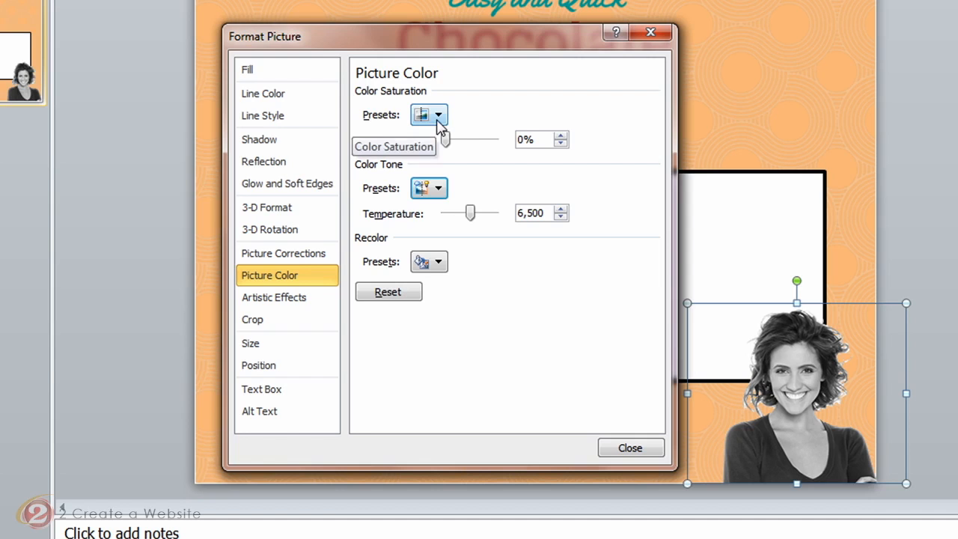
pyautogui.click(439, 190)
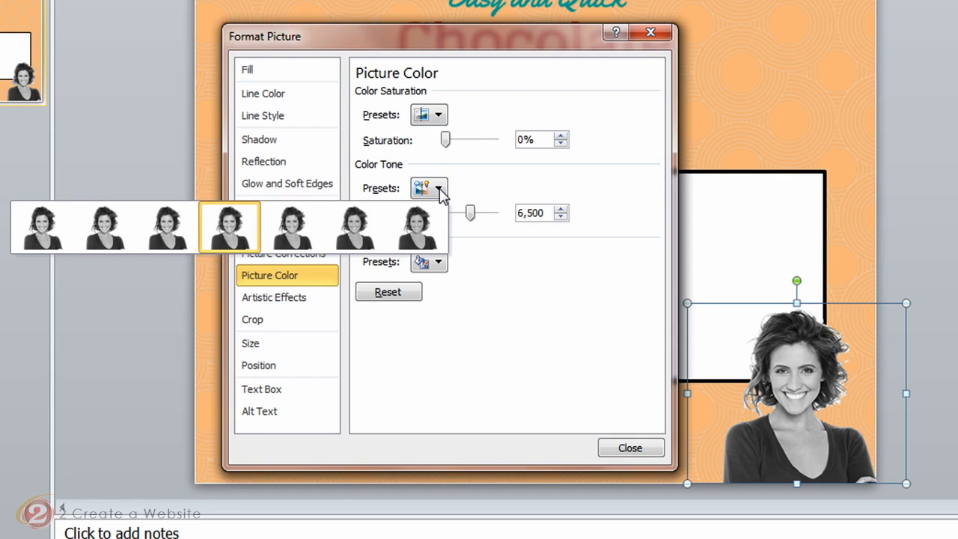
pyautogui.click(440, 191)
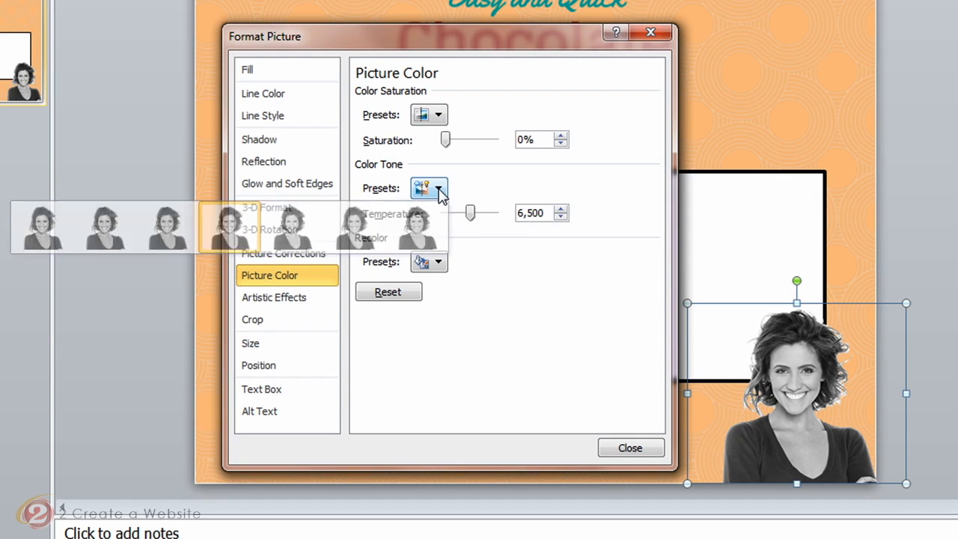
pyautogui.click(439, 262)
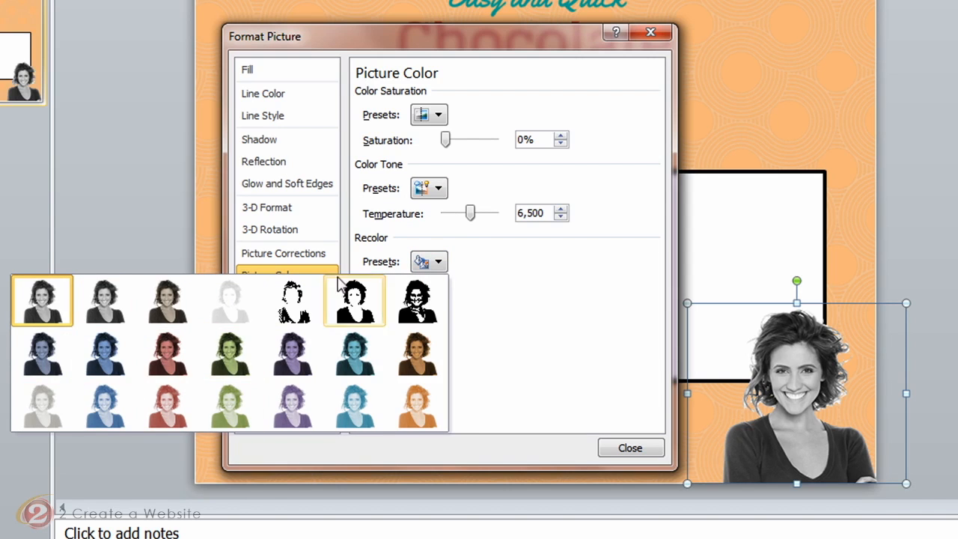
pyautogui.click(462, 268)
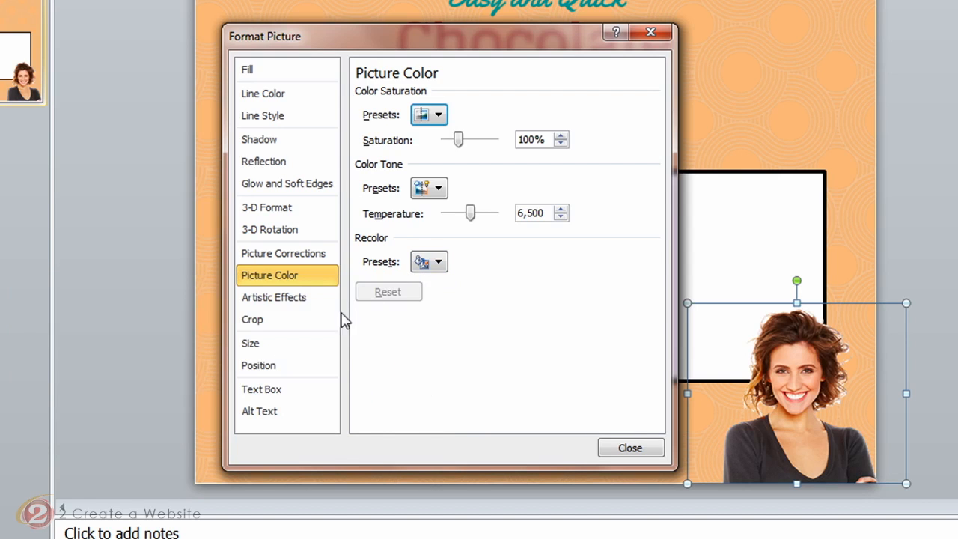
# - Set the crop picture-position width of the woman's picture to 3.3"
pyautogui.click(254, 322)
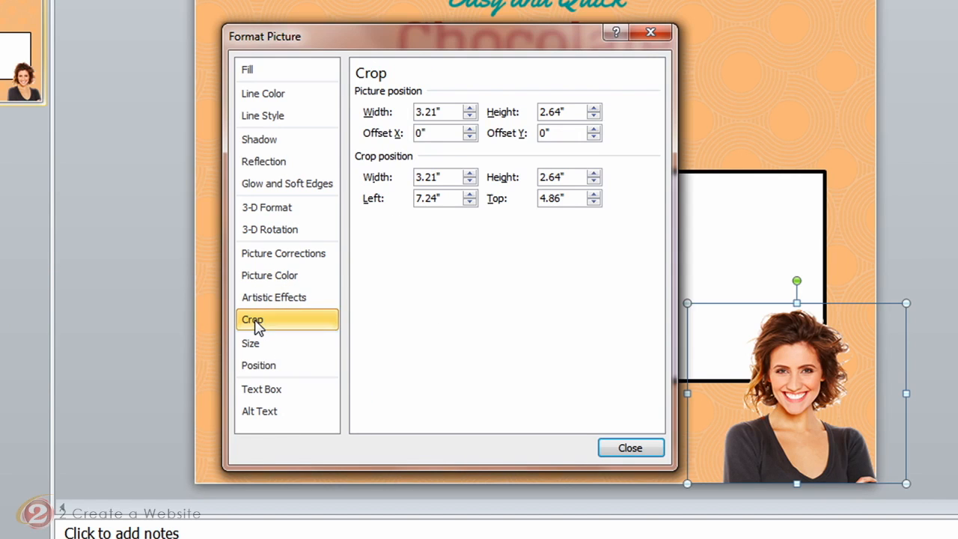
pyautogui.click(469, 116)
pyautogui.click(470, 116)
pyautogui.click(469, 116)
pyautogui.click(469, 116)
pyautogui.click(471, 108)
pyautogui.click(471, 108)
pyautogui.click(471, 107)
pyautogui.click(471, 108)
pyautogui.click(471, 108)
pyautogui.click(471, 108)
pyautogui.click(471, 108)
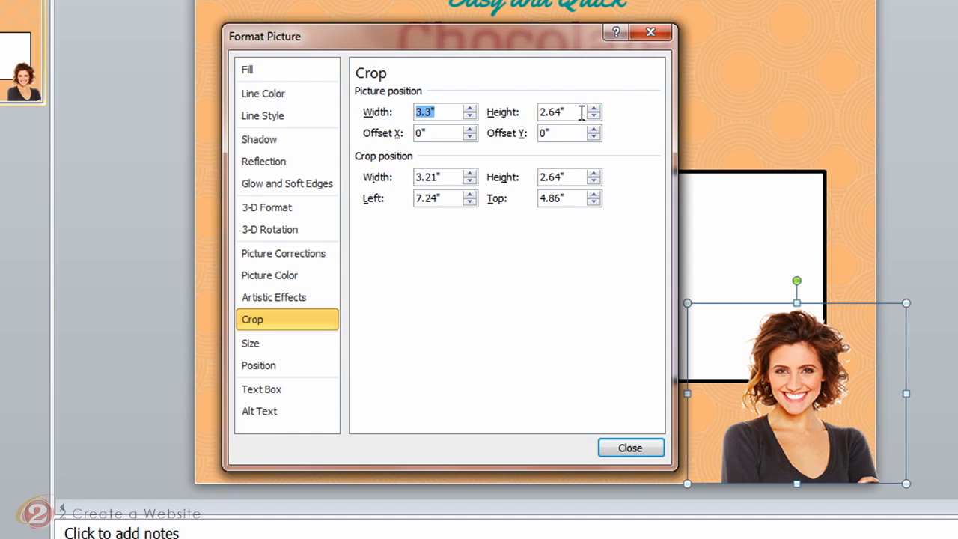
# - Try a crop picture-position width of 3.6" and a reduced height on the woman's picture, and finish formatting the picture
pyautogui.click(470, 109)
pyautogui.click(470, 109)
pyautogui.click(469, 109)
pyautogui.click(594, 116)
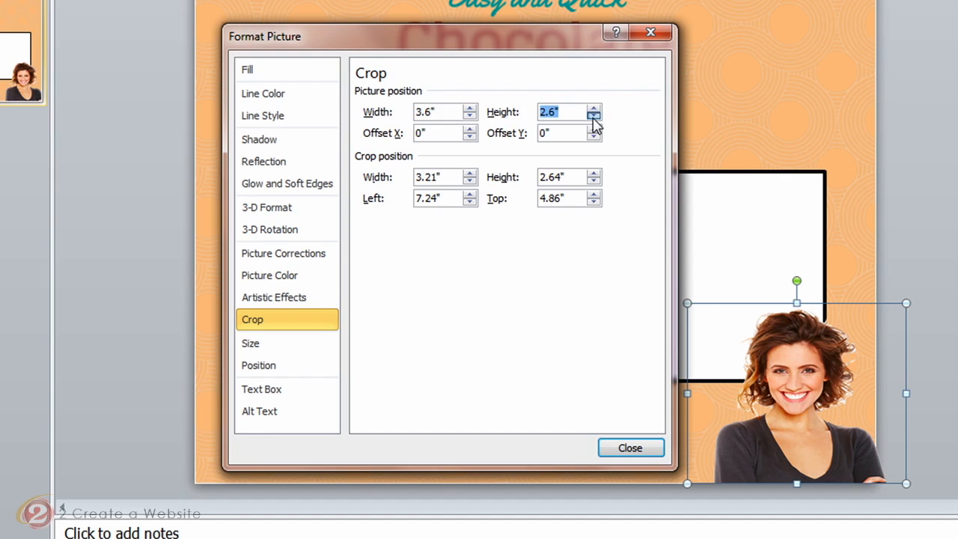
pyautogui.click(594, 116)
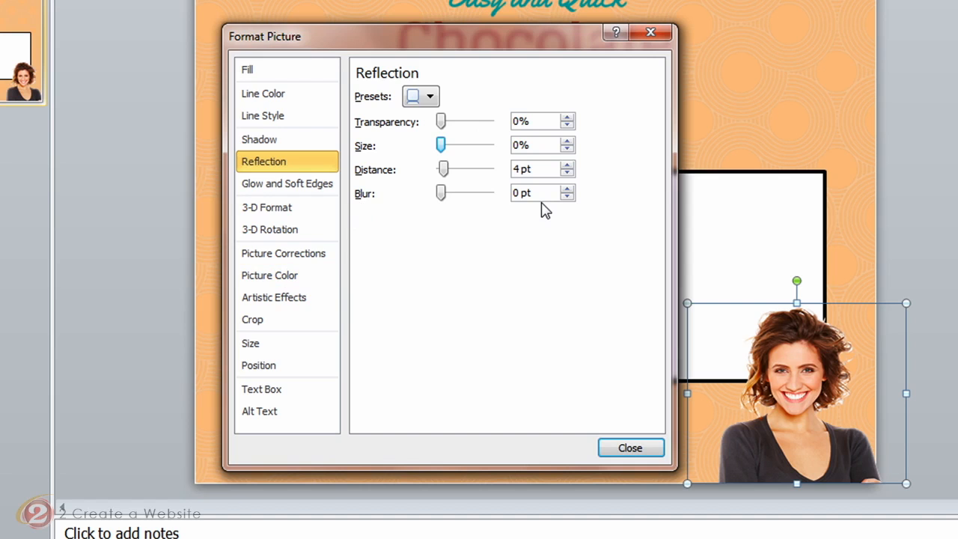
pyautogui.click(642, 449)
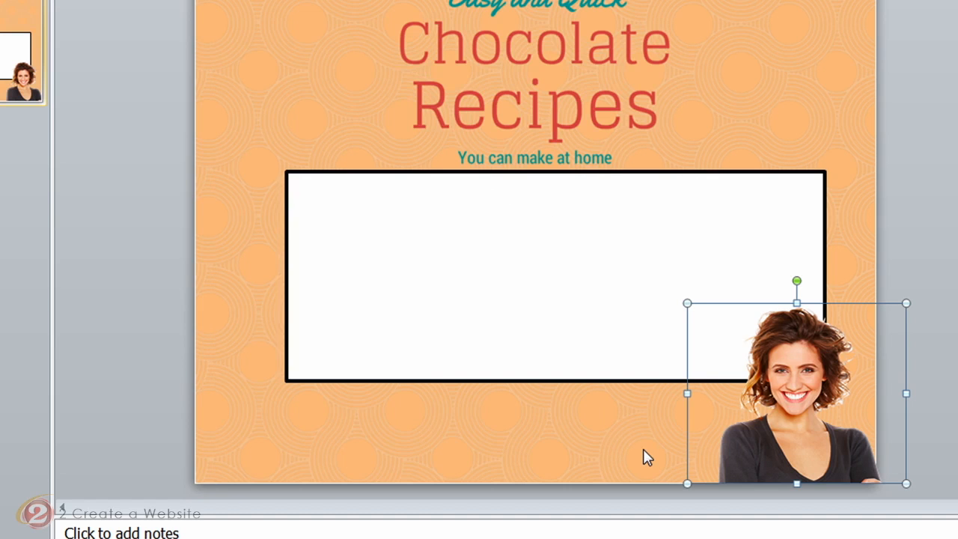
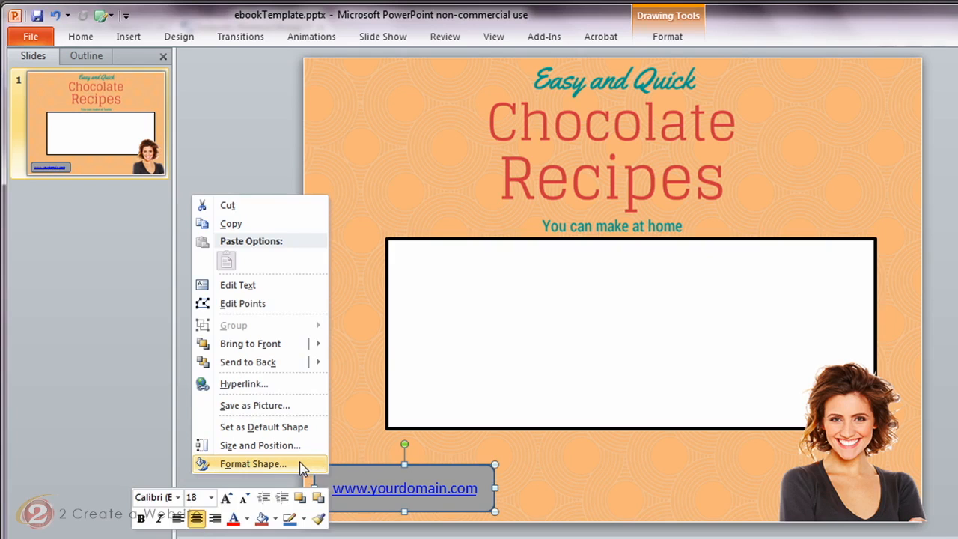
pyautogui.click(296, 464)
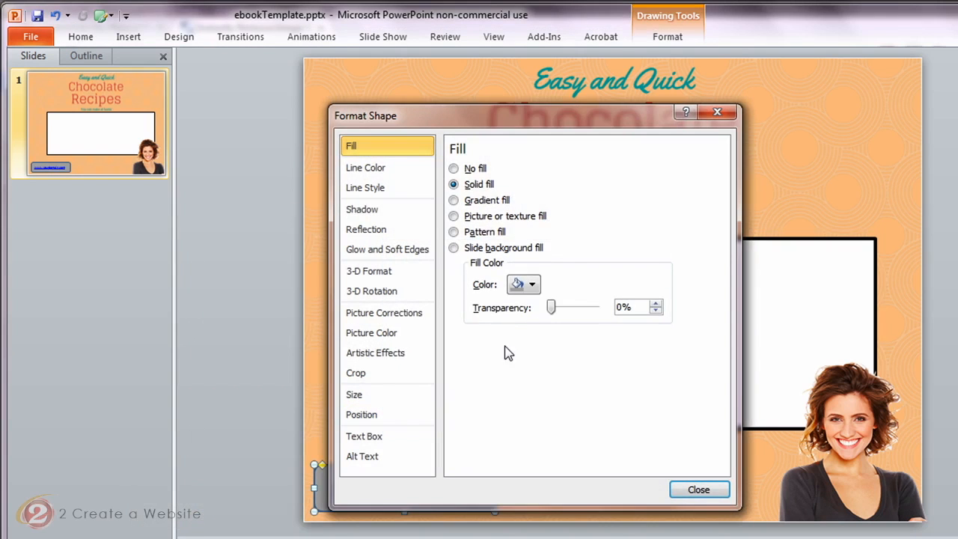
pyautogui.click(531, 286)
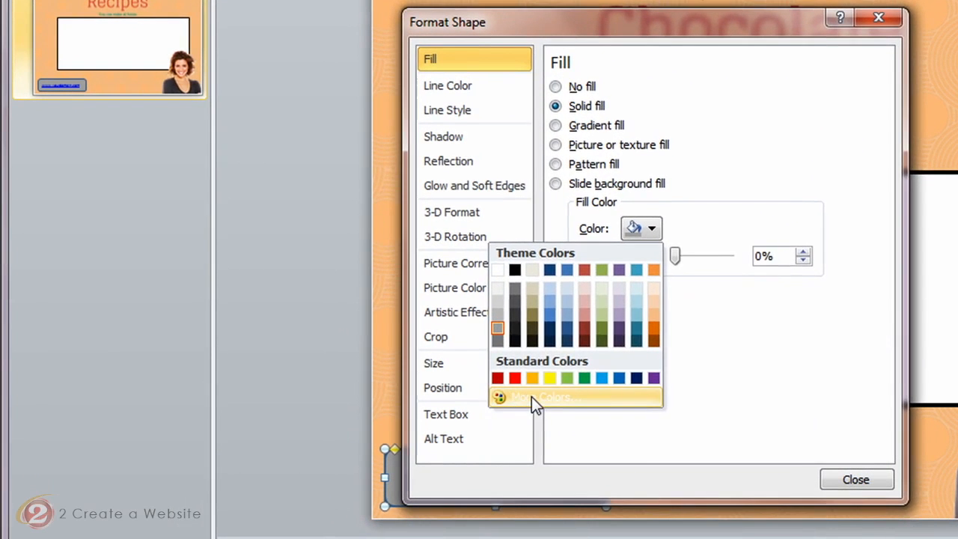
pyautogui.click(466, 414)
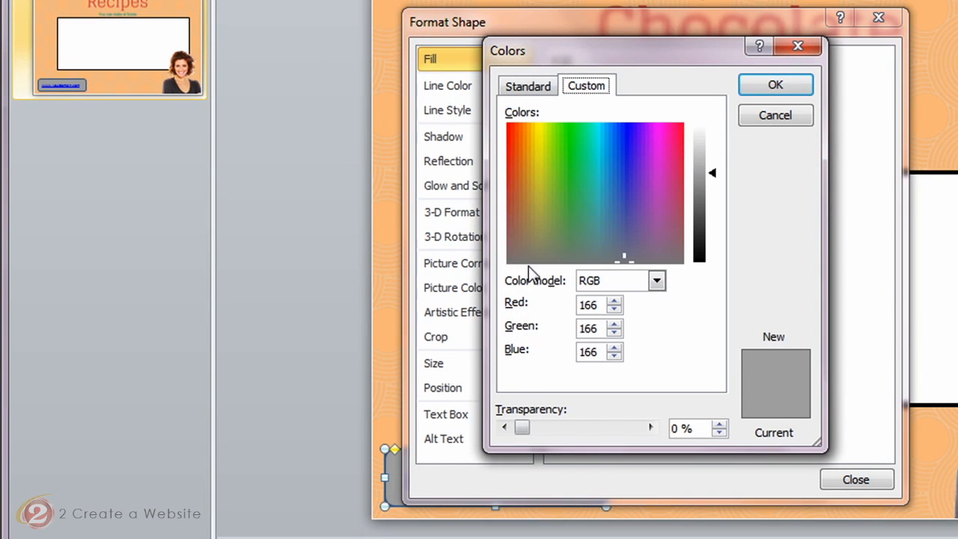
pyautogui.click(521, 139)
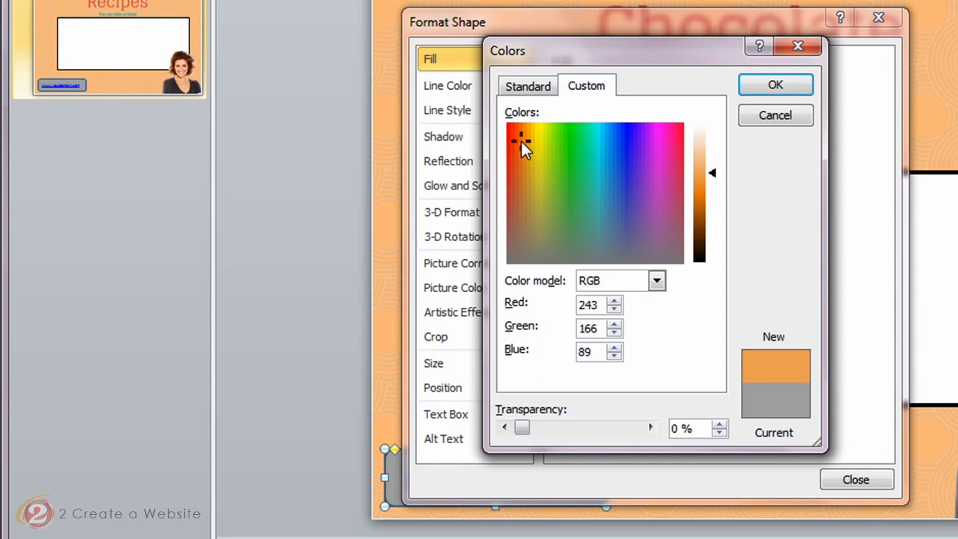
pyautogui.click(512, 139)
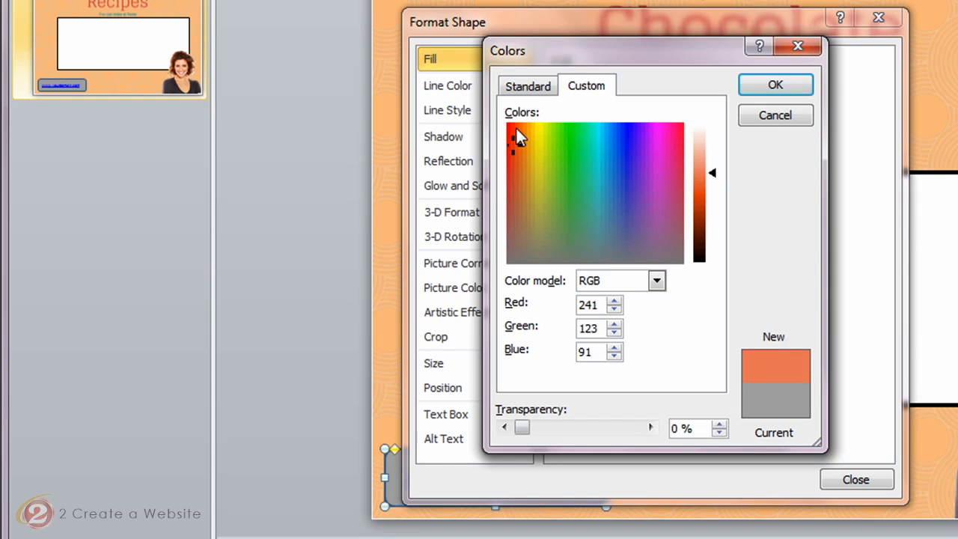
pyautogui.click(516, 129)
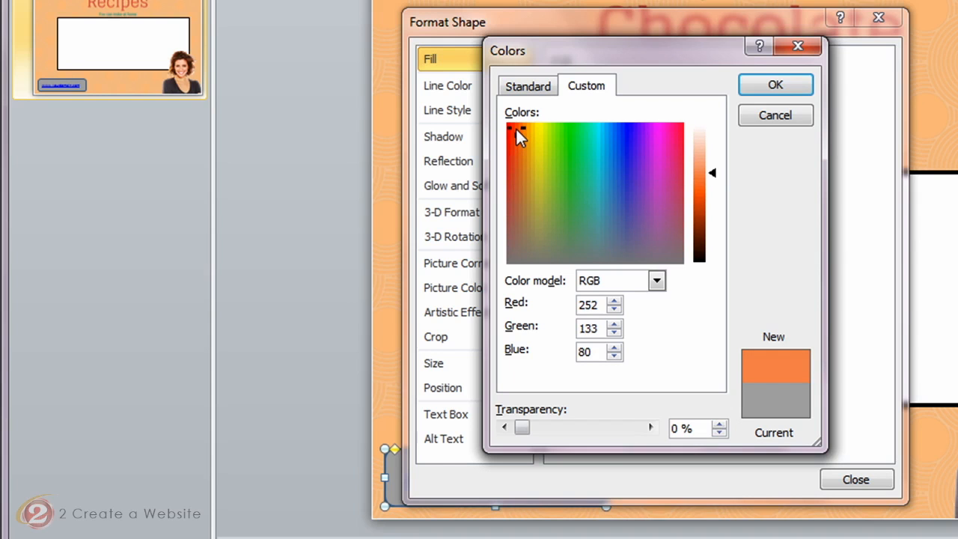
pyautogui.click(516, 128)
pyautogui.click(511, 135)
pyautogui.click(754, 91)
pyautogui.click(853, 479)
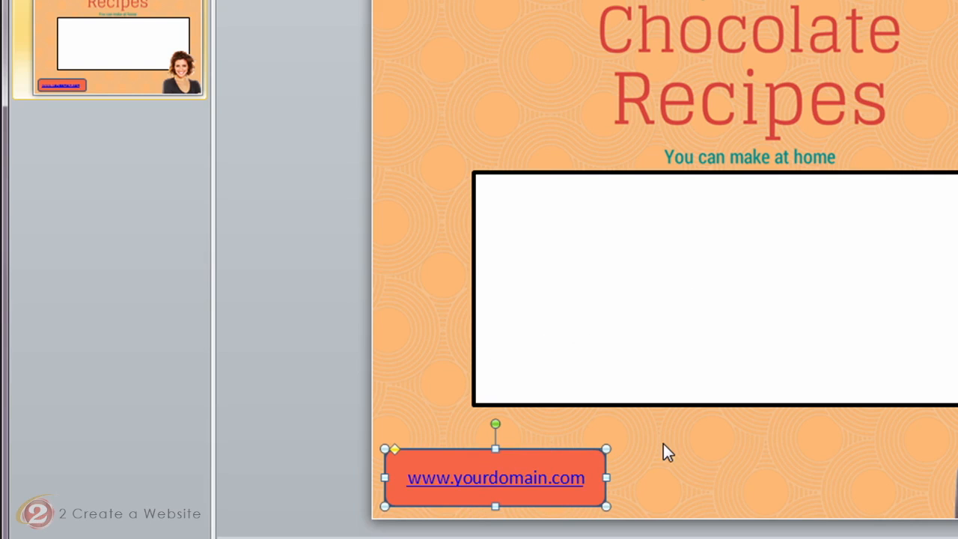
pyautogui.click(659, 471)
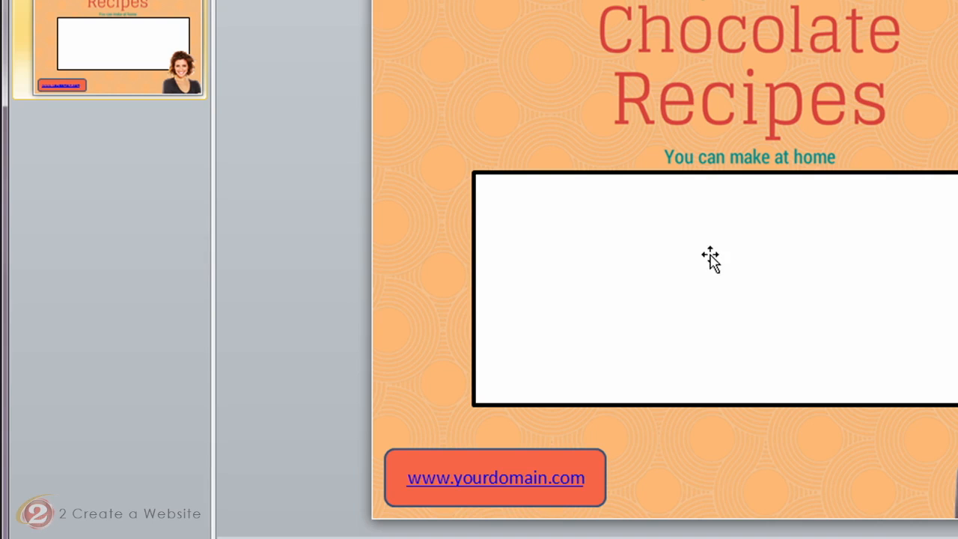
# - Enter the text "Text Goes Here" in the white rectangle below the subtitle
pyautogui.click(650, 310)
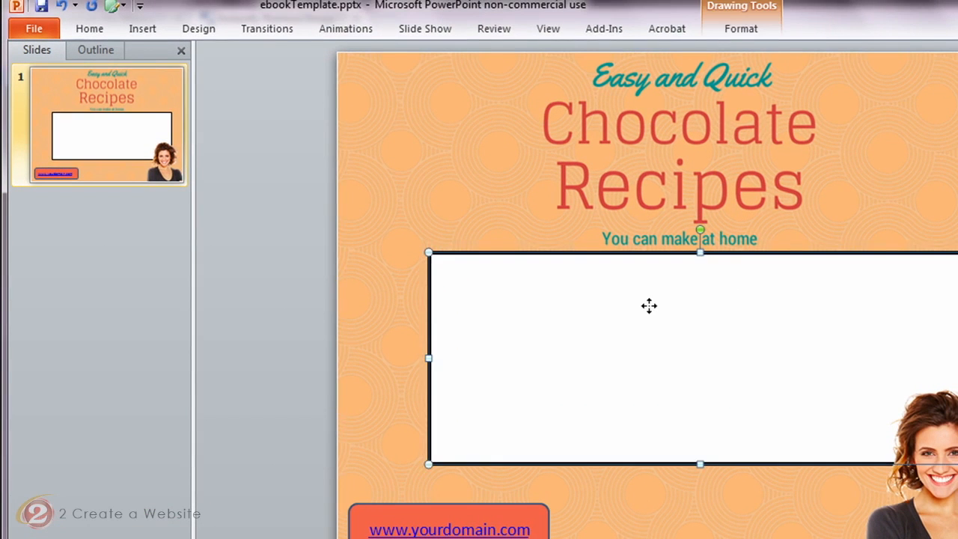
pyautogui.click(132, 34)
pyautogui.click(490, 75)
pyautogui.click(730, 331)
pyautogui.write('Start typing in')
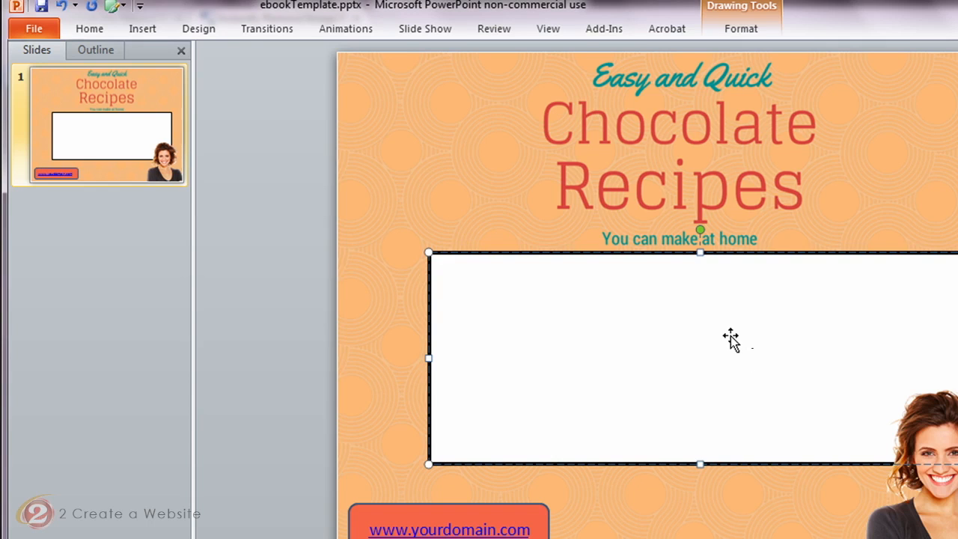
# - Format the rectangle's placeholder text in black at font size 40
pyautogui.tripleClick(731, 359)
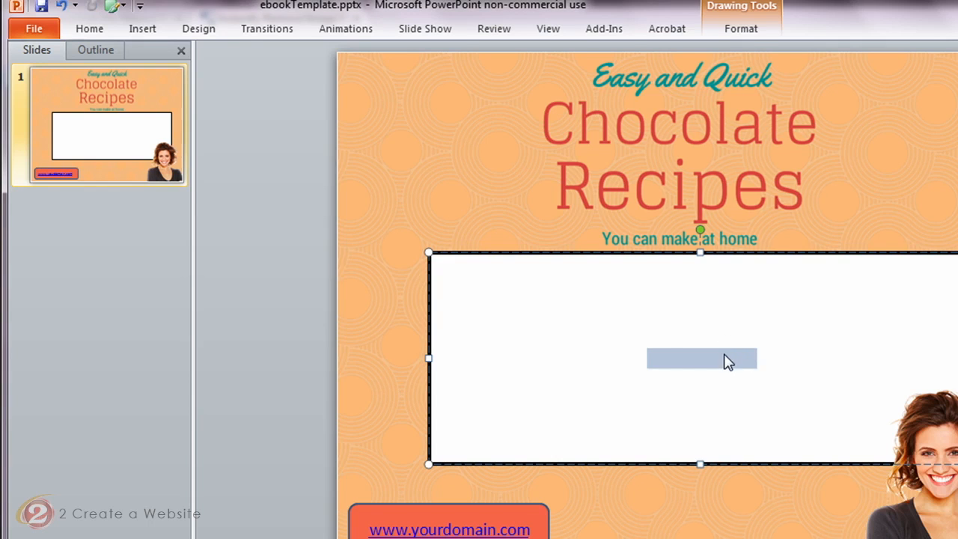
pyautogui.rightClick(727, 362)
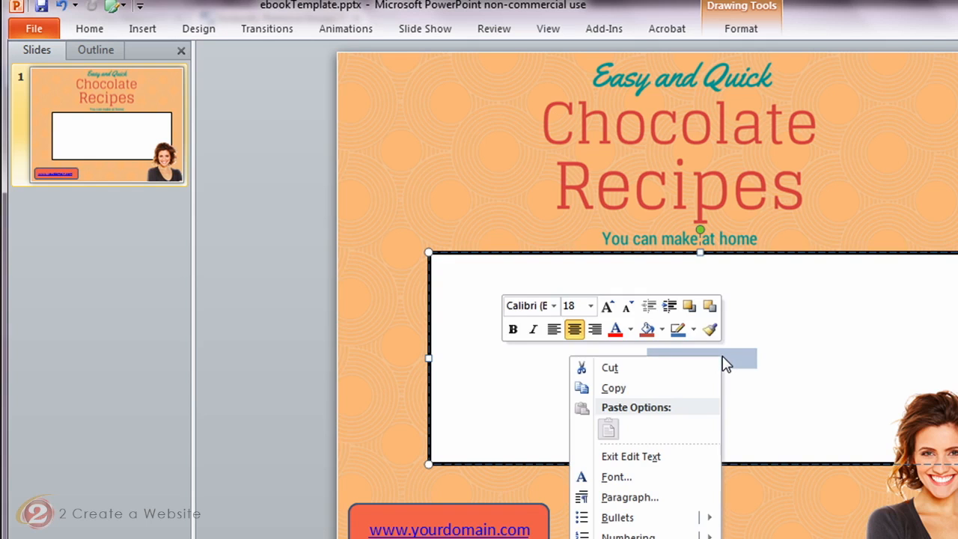
pyautogui.click(626, 480)
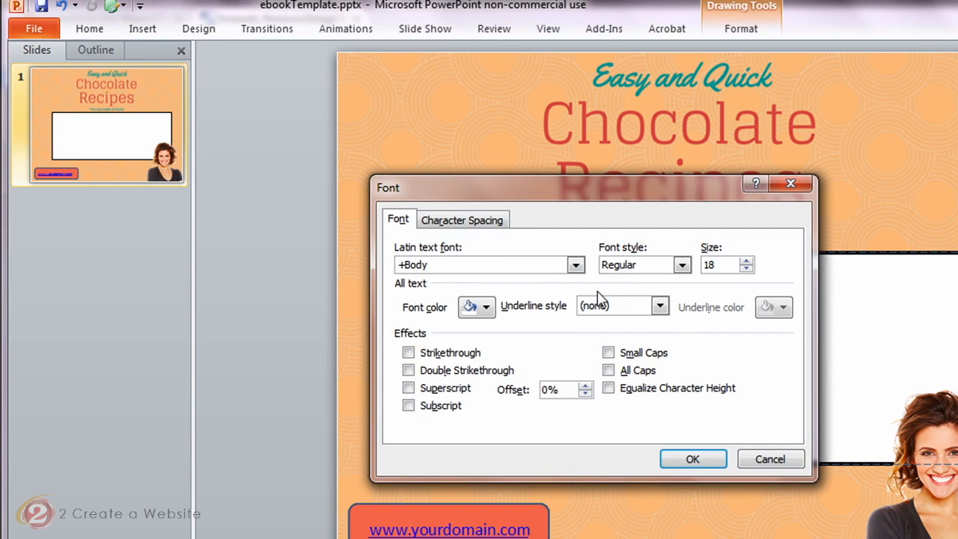
pyautogui.click(486, 307)
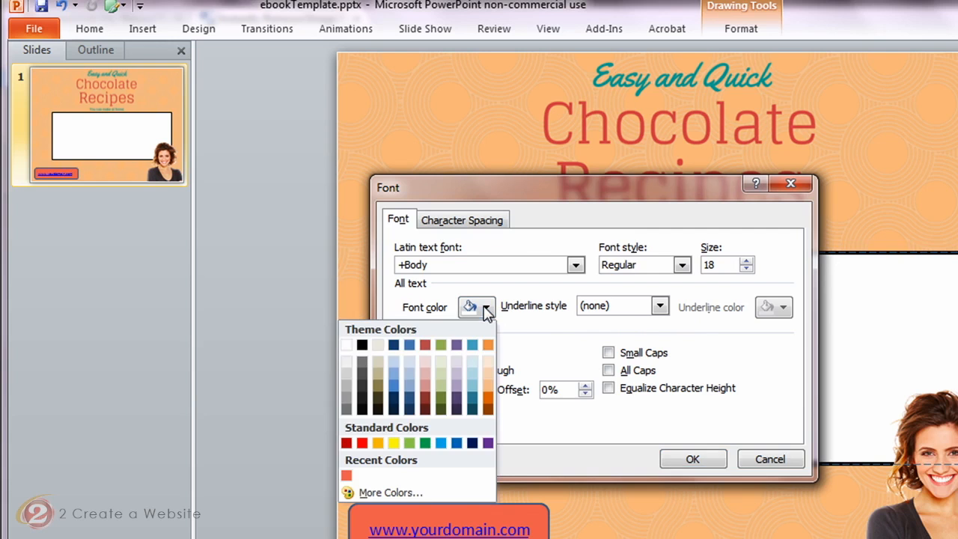
pyautogui.click(363, 346)
pyautogui.click(721, 263)
pyautogui.moveTo(721, 263); pyautogui.dragTo(687, 267)
pyautogui.write('40')
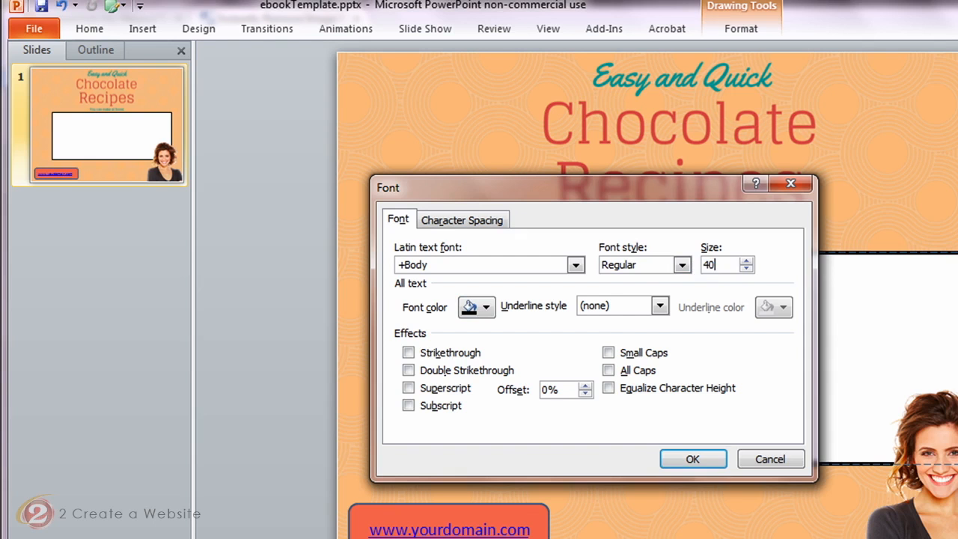
pyautogui.click(692, 460)
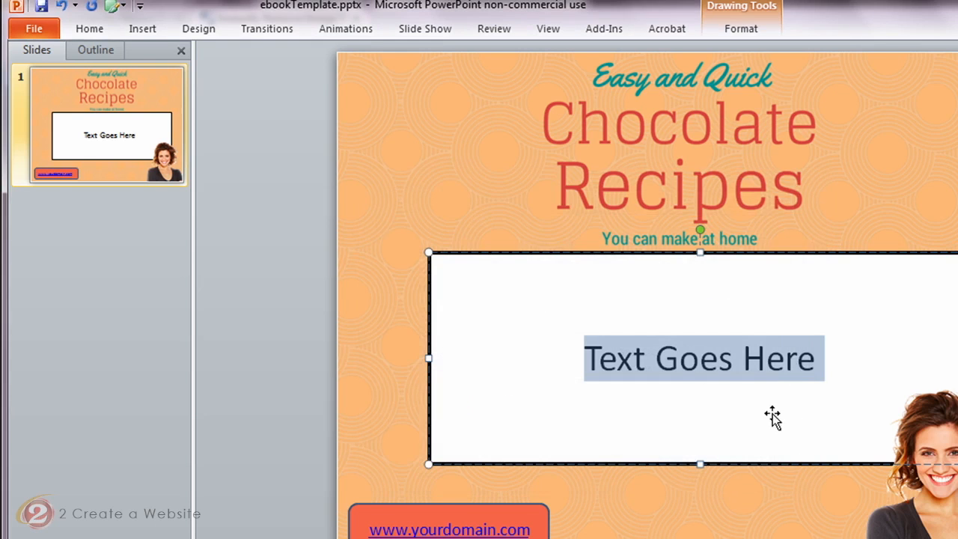
pyautogui.click(846, 350)
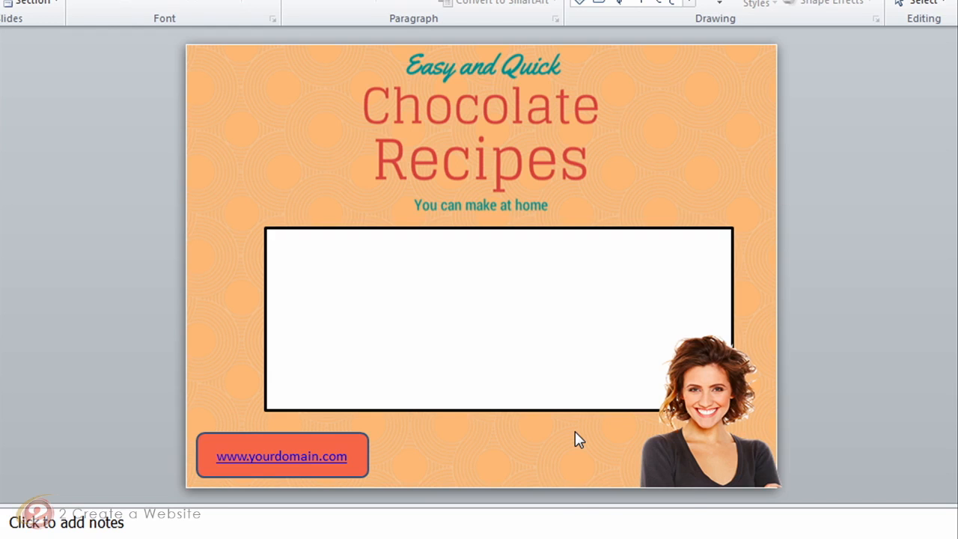
# - Open the hyperlink settings for the woman's picture and review the options for linking to a place in this document
pyautogui.click(689, 349)
pyautogui.rightClick(696, 361)
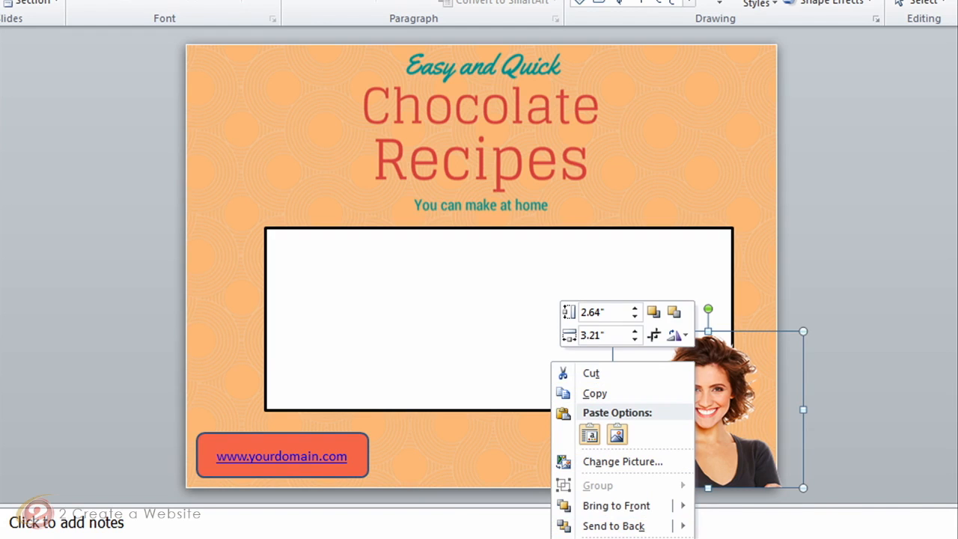
pyautogui.click(599, 538)
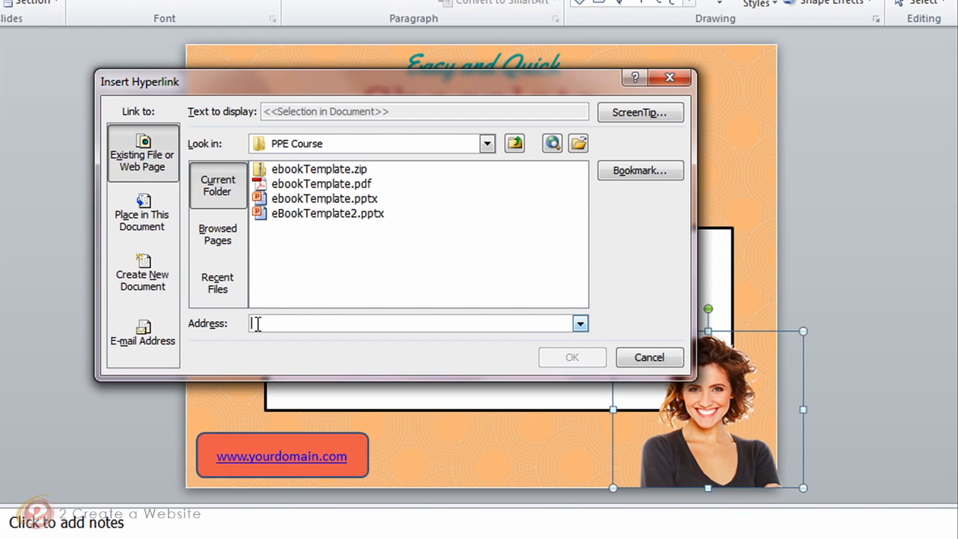
pyautogui.click(146, 216)
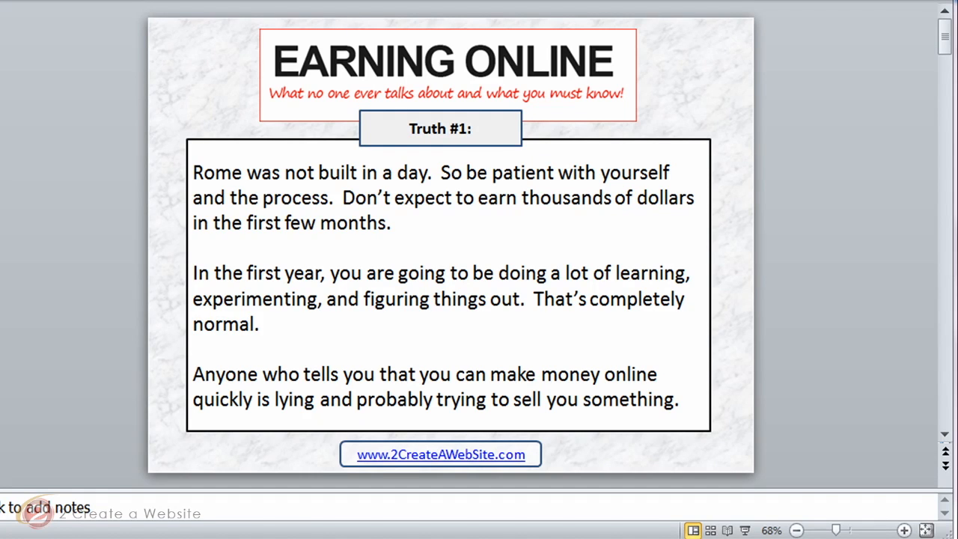
# - Review the background texture choices and set the marble slide background's transparency to 67%
pyautogui.rightClick(187, 50)
pyautogui.click(125, 259)
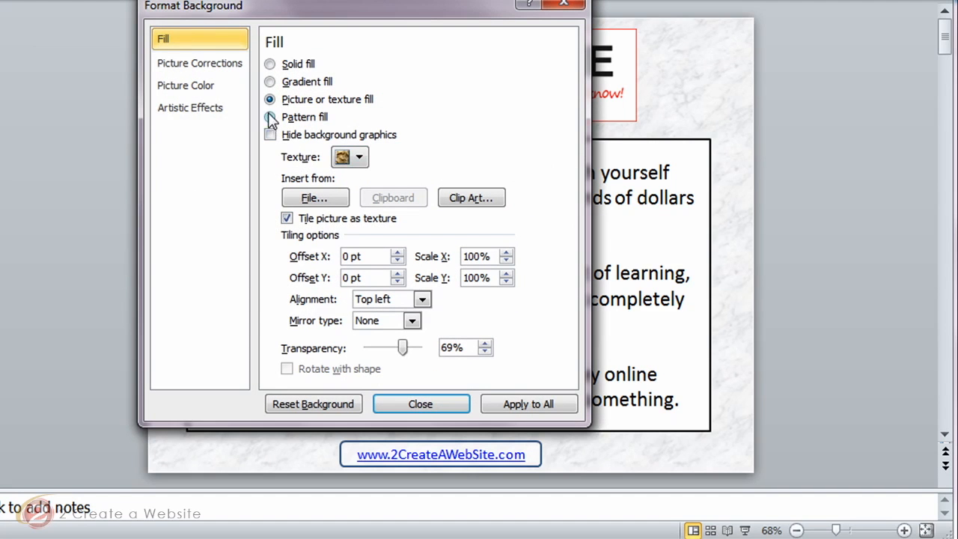
pyautogui.click(359, 157)
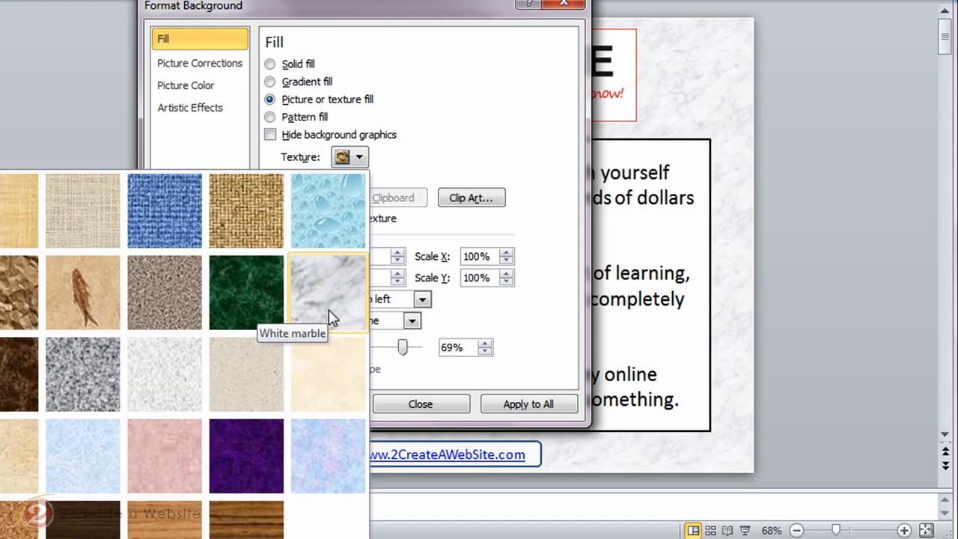
pyautogui.click(402, 355)
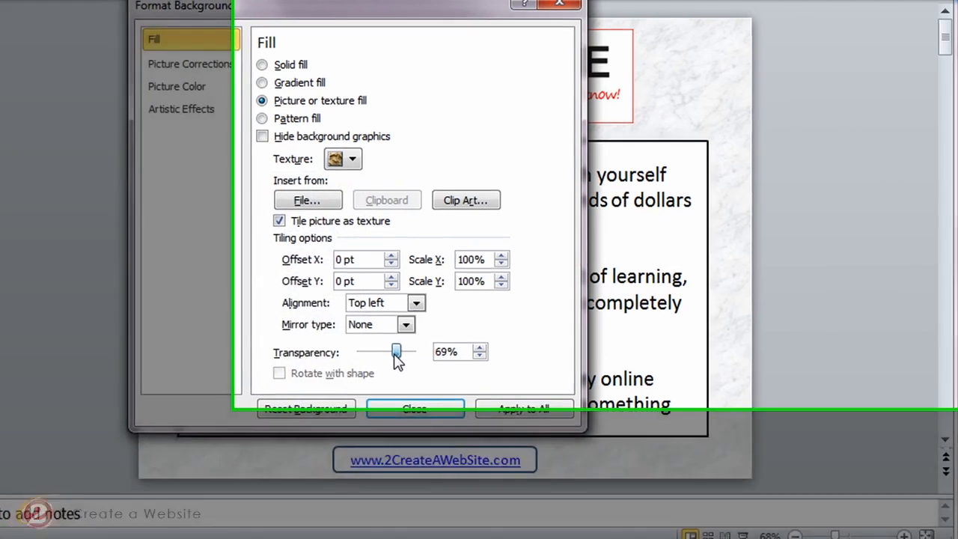
pyautogui.moveTo(402, 349); pyautogui.dragTo(381, 355)
pyautogui.moveTo(247, 433); pyautogui.dragTo(213, 467)
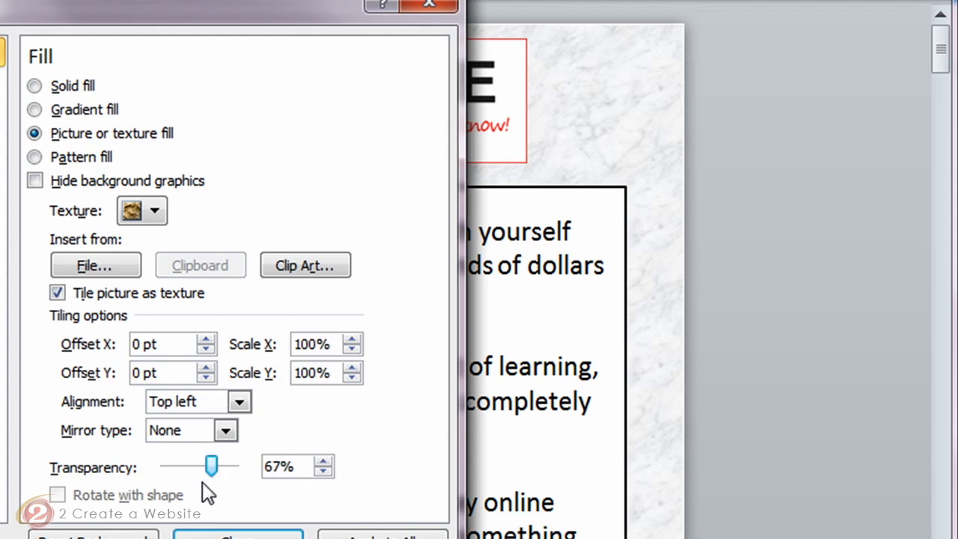
pyautogui.click(238, 535)
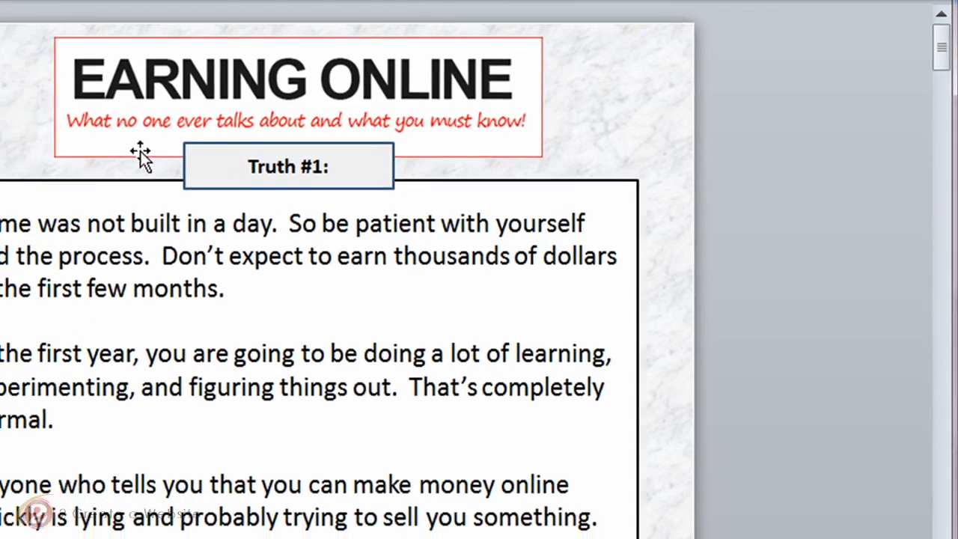
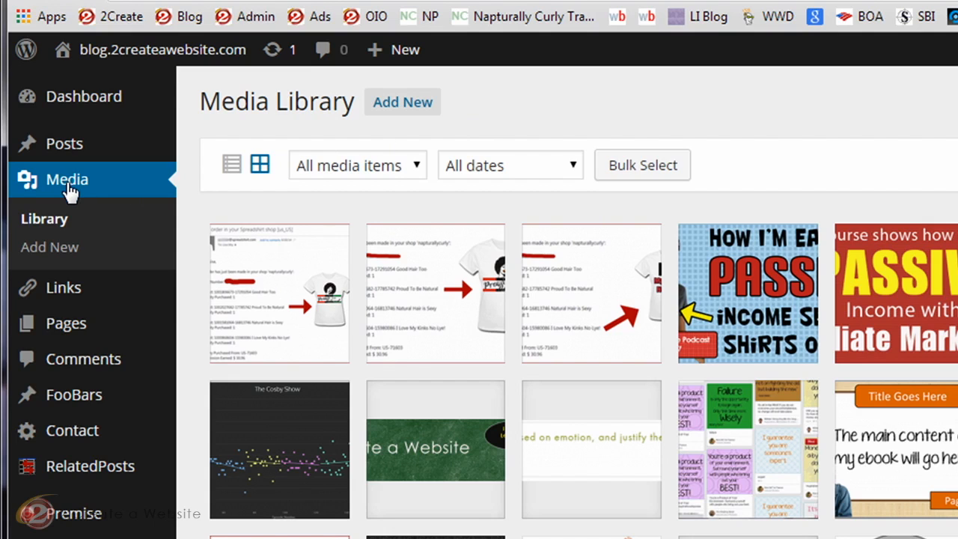
# - In the WordPress media library, upload ebookTemplate.pdf from the Desktop and open its attachment details
pyautogui.click(397, 113)
pyautogui.click(716, 323)
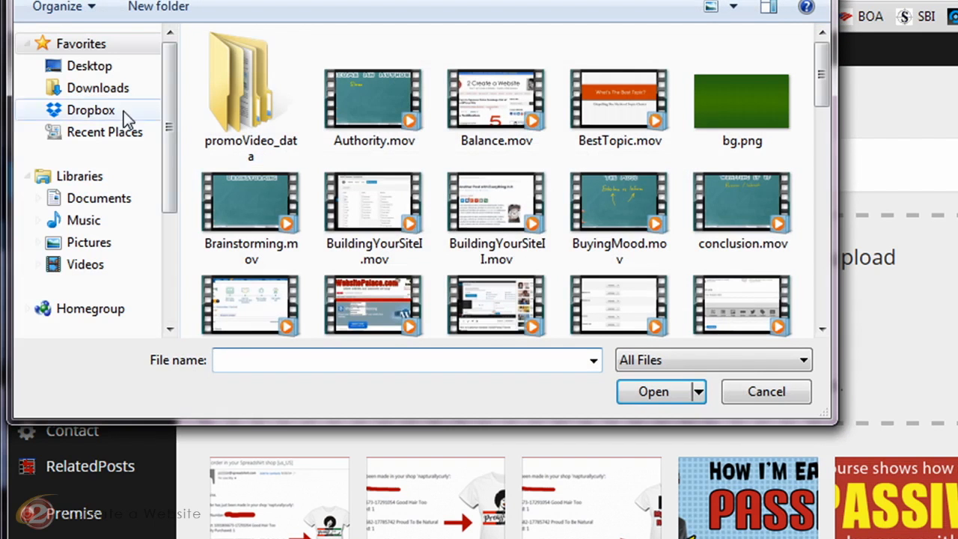
pyautogui.click(93, 71)
pyautogui.doubleClick(291, 66)
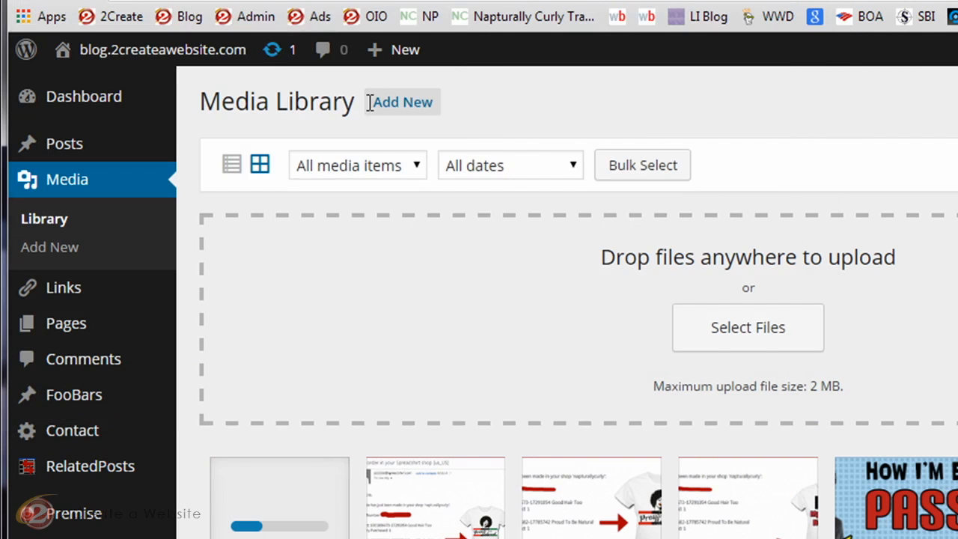
pyautogui.click(300, 514)
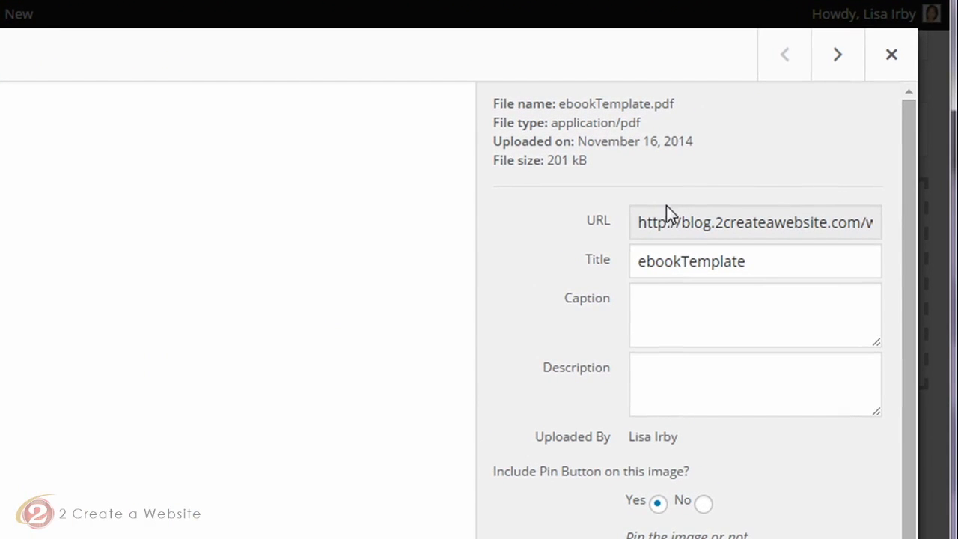
# - Copy the full URL of the uploaded ebookTemplate.pdf and close its attachment details
pyautogui.click(656, 225)
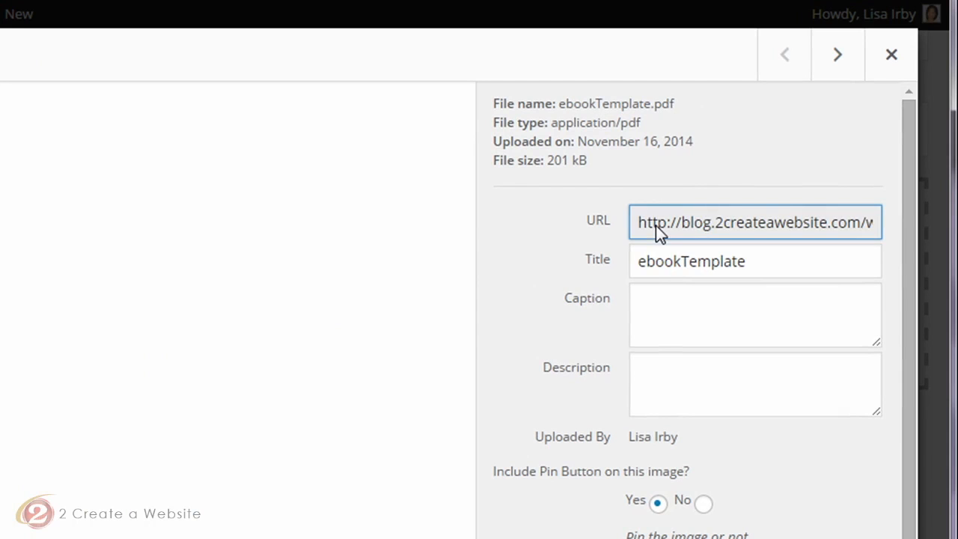
pyautogui.moveTo(638, 224); pyautogui.dragTo(920, 217)
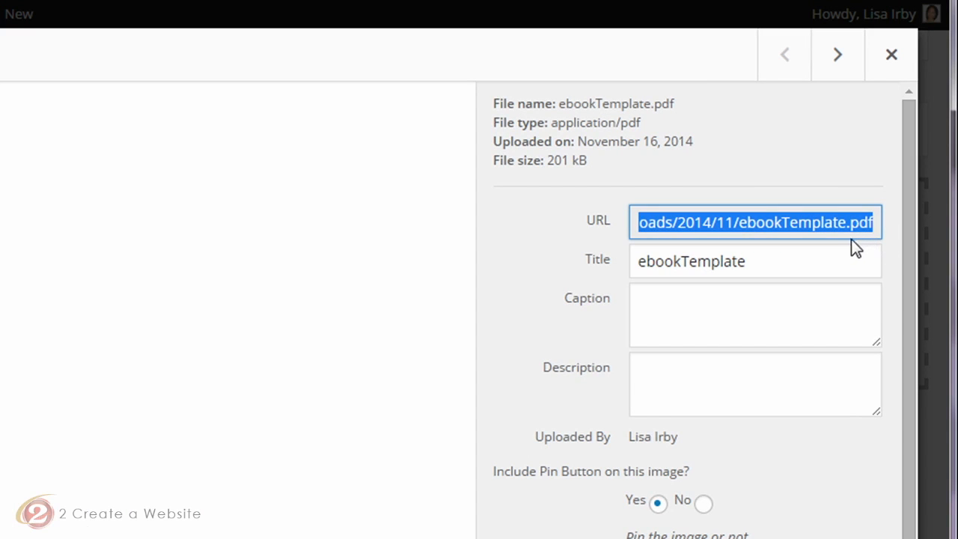
pyautogui.click(891, 63)
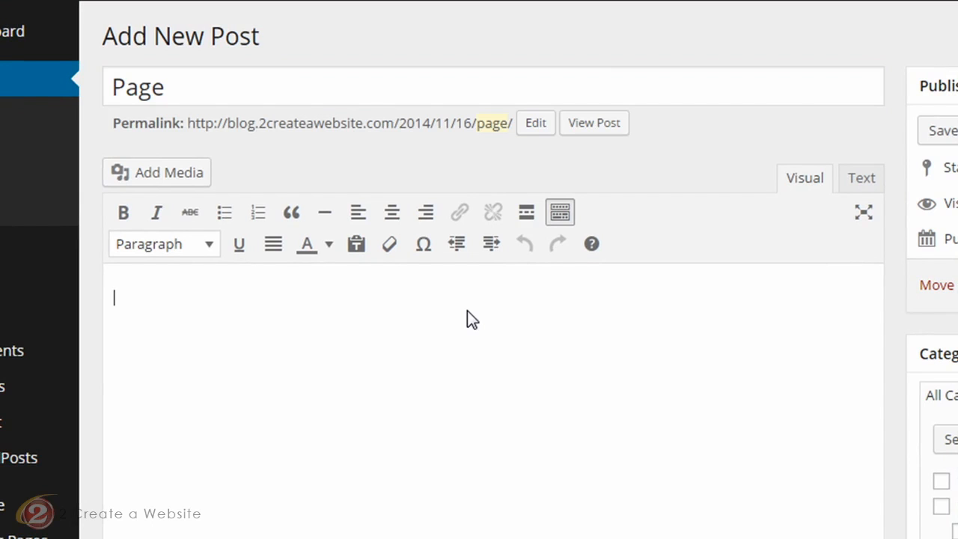
# - Enter "Click to view PDF." in the post body and link the phrase to the copied ebookTemplate.pdf URL
pyautogui.write('Click to view PDF')
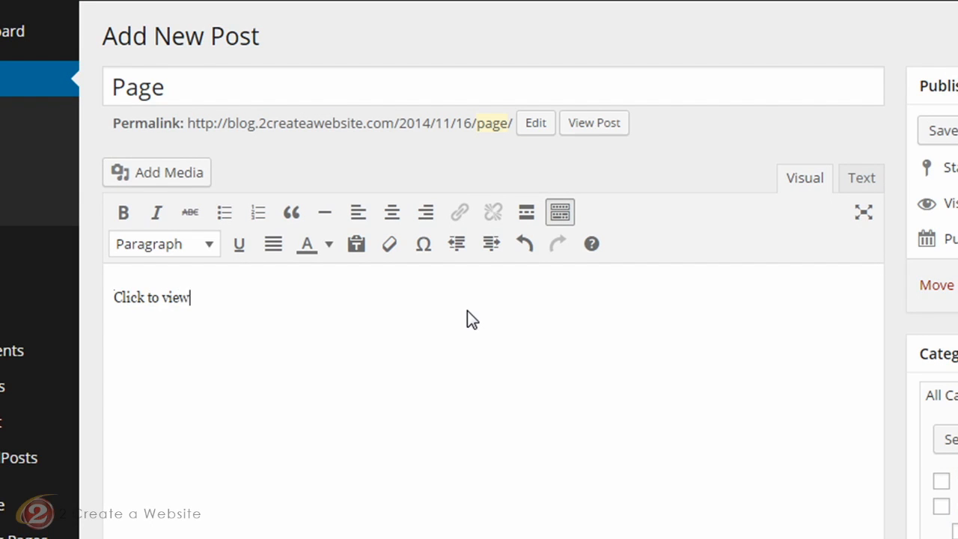
pyautogui.write('.')
pyautogui.moveTo(221, 302); pyautogui.dragTo(92, 283)
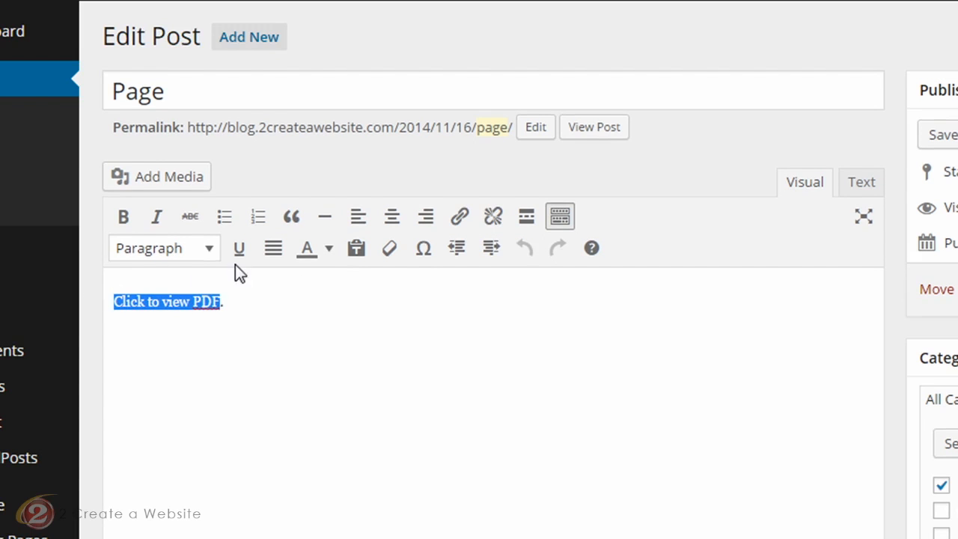
pyautogui.click(462, 224)
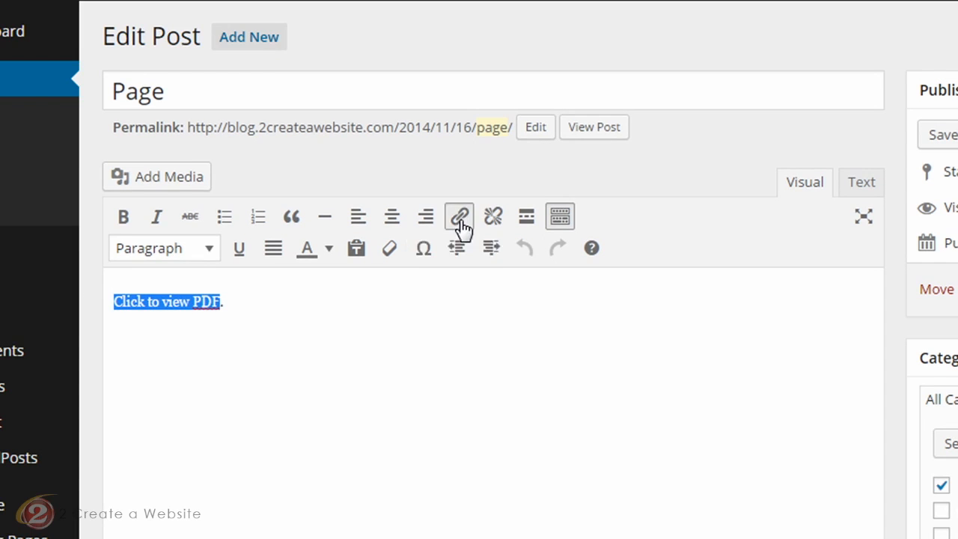
pyautogui.hotkey('ctrl', 'v')
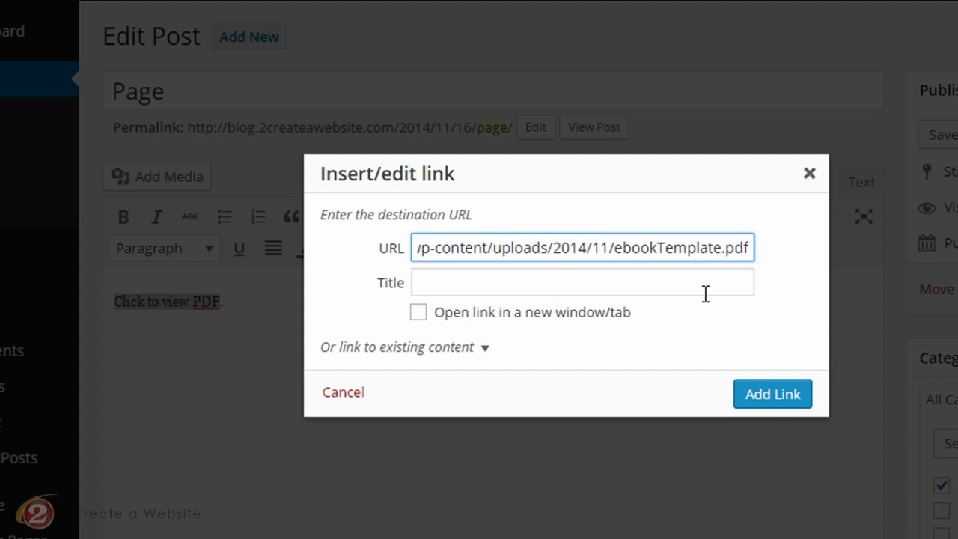
pyautogui.click(756, 405)
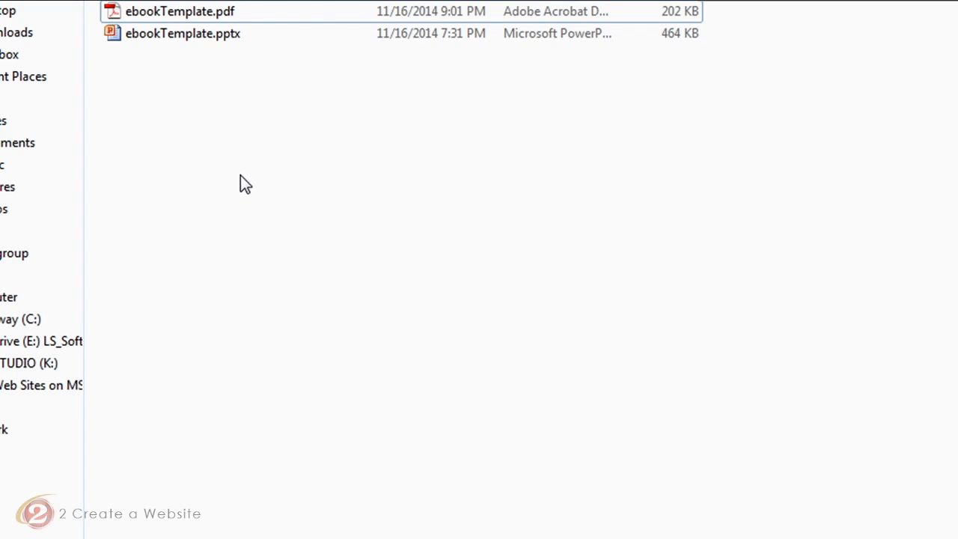
# - Compress ebookTemplate.pdf into a zipped folder named ebookTemplate.zip
pyautogui.rightClick(143, 15)
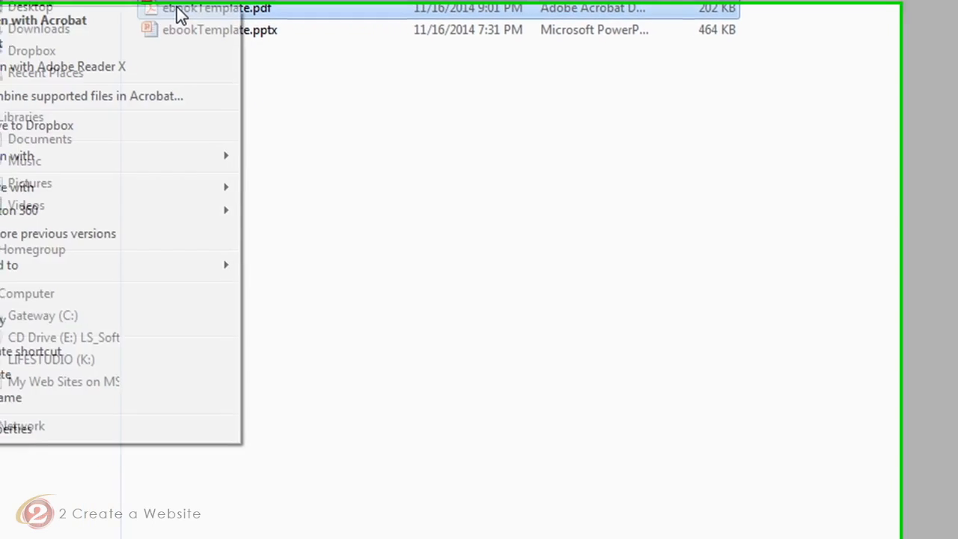
pyautogui.moveTo(179, 266)
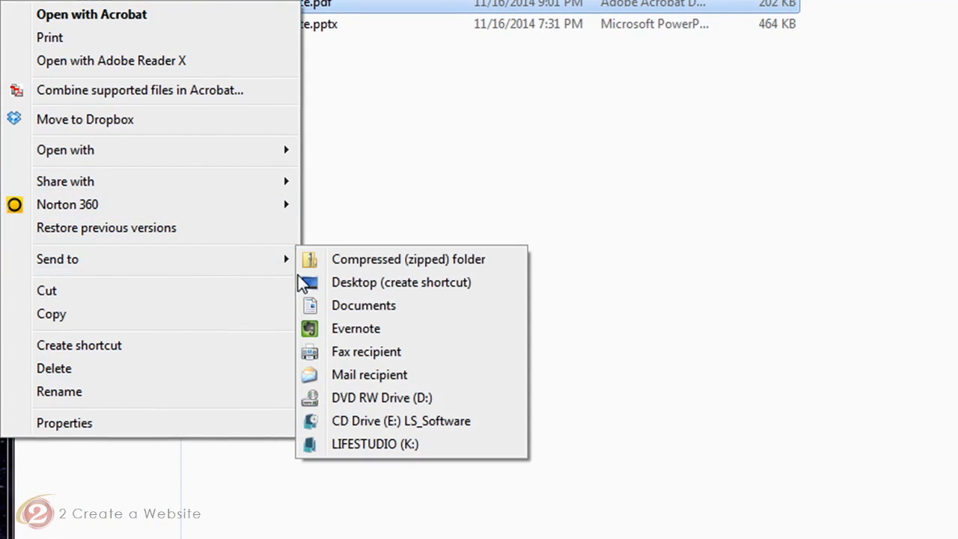
pyautogui.click(391, 263)
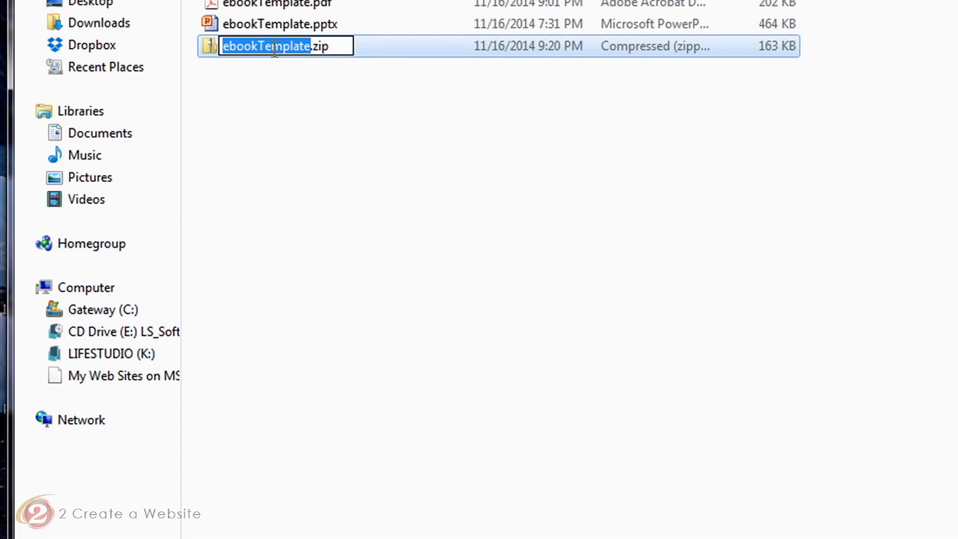
pyautogui.press('Return')
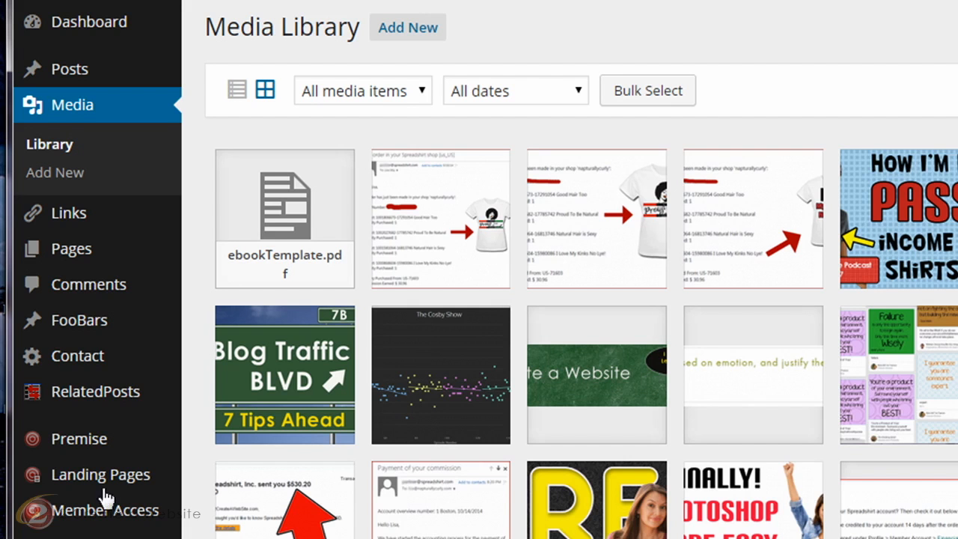
# - Upload ebookTemplate.zip to the WordPress media library and open its attachment details
pyautogui.click(405, 30)
pyautogui.click(736, 252)
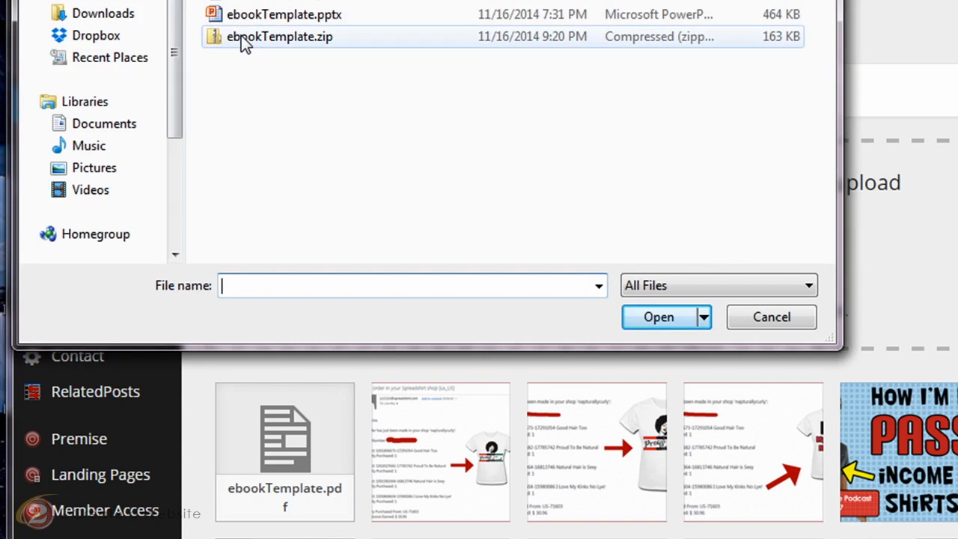
pyautogui.doubleClick(241, 36)
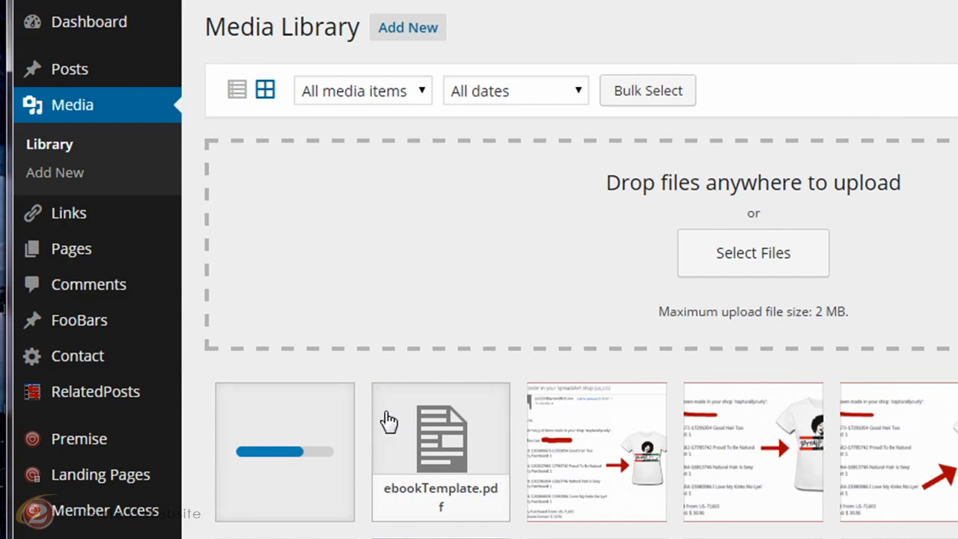
pyautogui.click(299, 443)
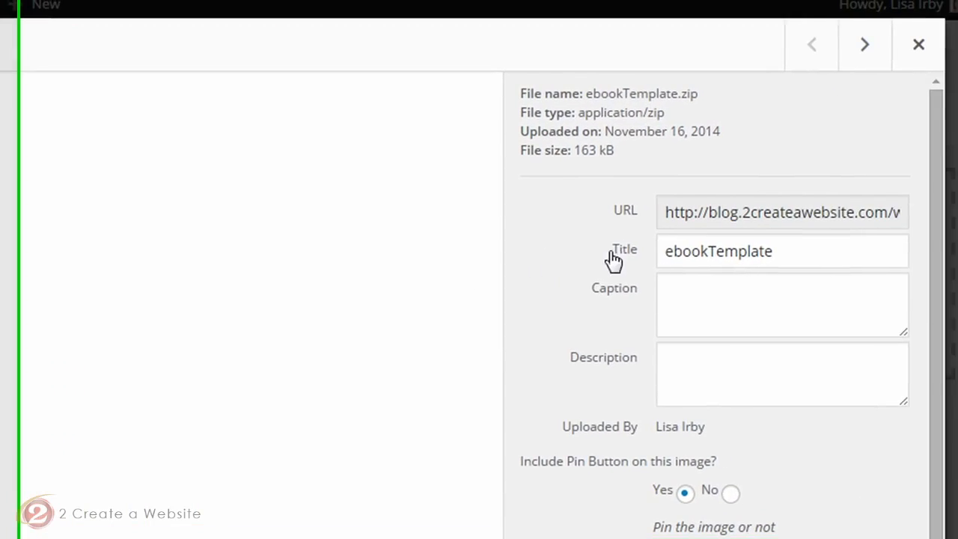
# - Copy the full URL of the uploaded ebookTemplate.zip from its attachment details
pyautogui.click(675, 219)
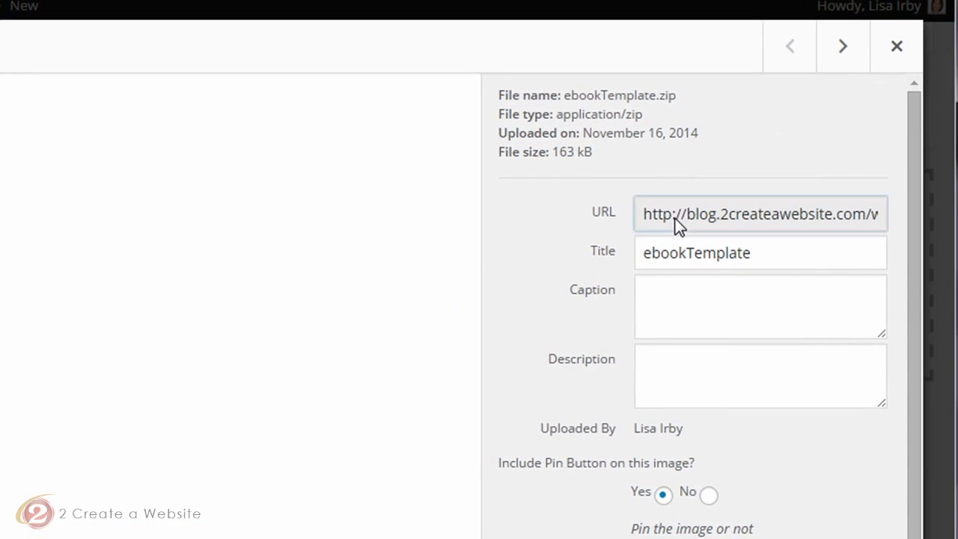
pyautogui.click(676, 218)
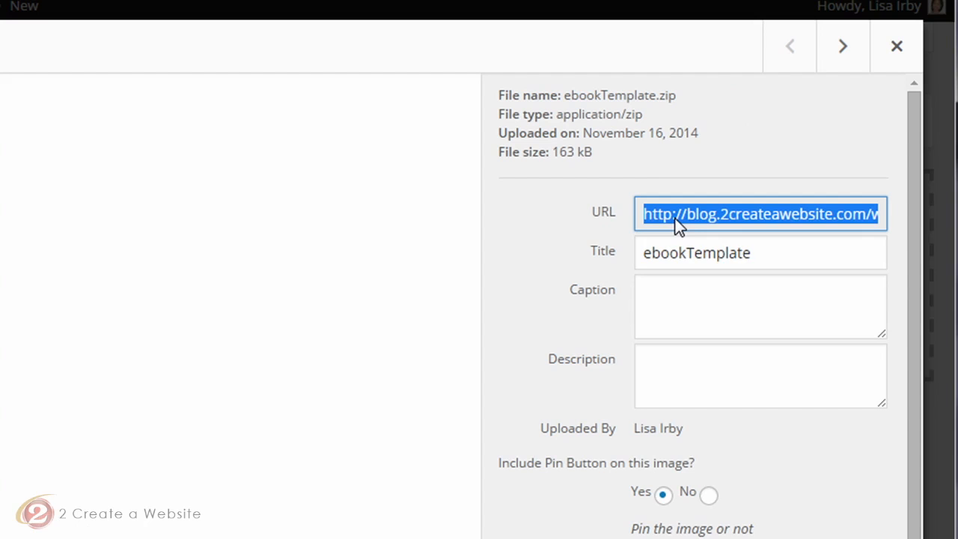
pyautogui.rightClick(676, 219)
pyautogui.click(711, 324)
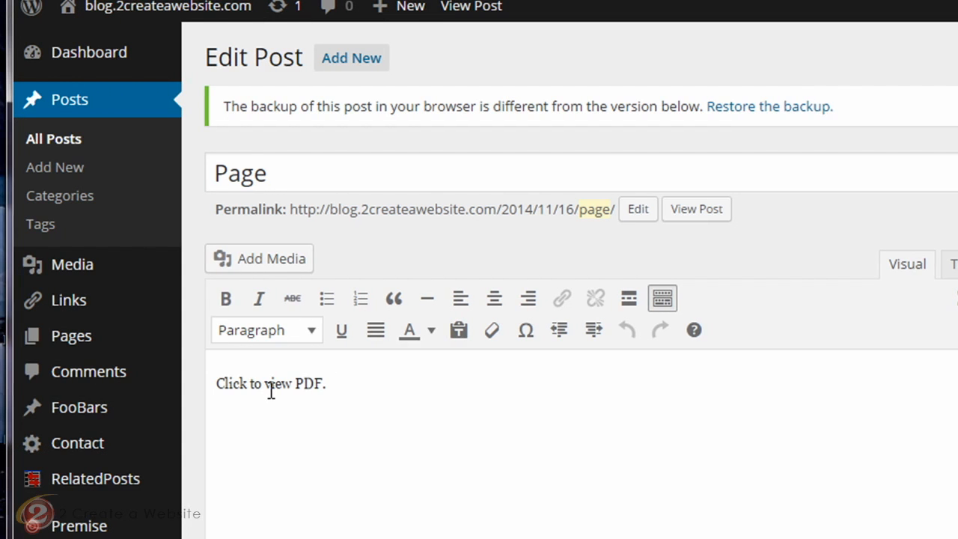
# - Reword the post's body text to "Click to download ebook or PDF."
pyautogui.moveTo(267, 388); pyautogui.dragTo(295, 378)
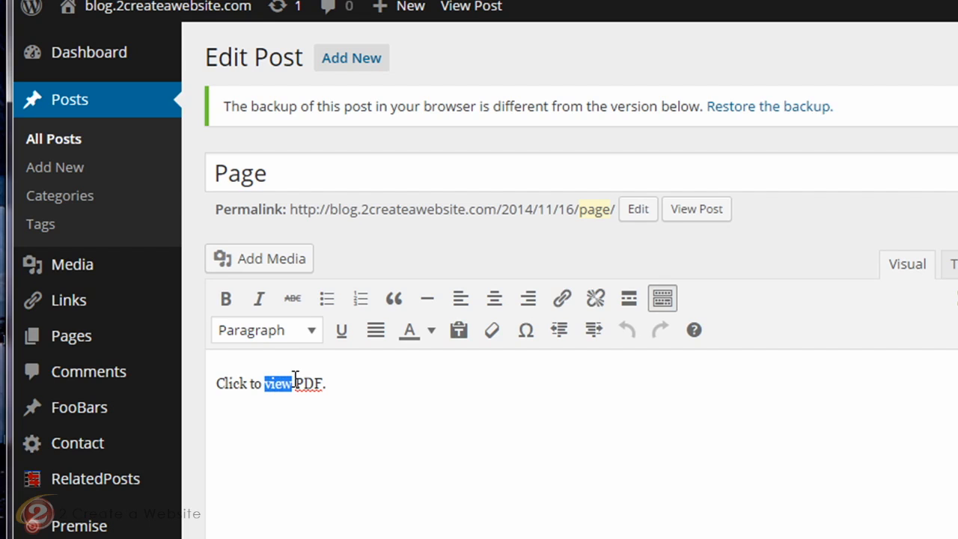
pyautogui.write('download ebook or PDF')
pyautogui.press('Delete')
pyautogui.press('Delete')
pyautogui.press('Delete')
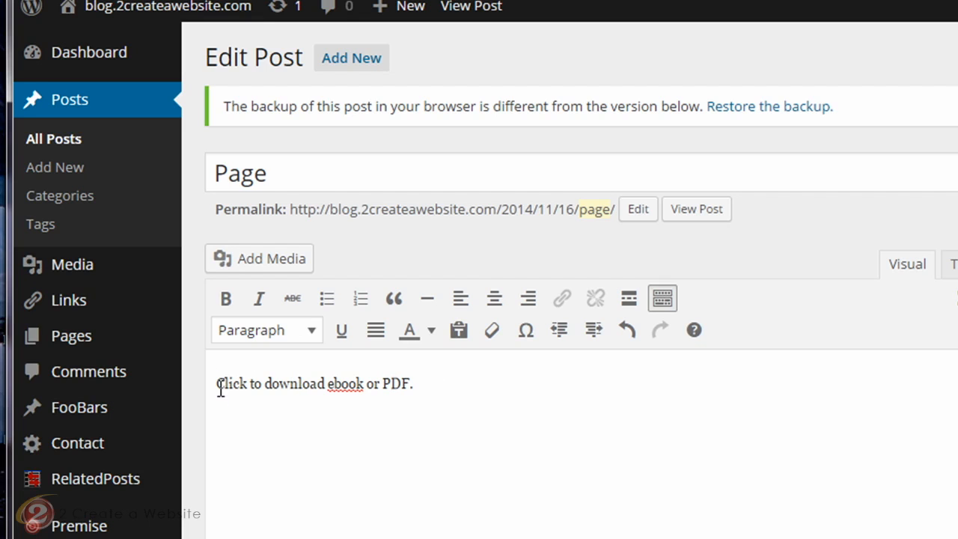
# - Link the whole download sentence in the post to the copied ebookTemplate.zip URL
pyautogui.moveTo(219, 387); pyautogui.dragTo(441, 355)
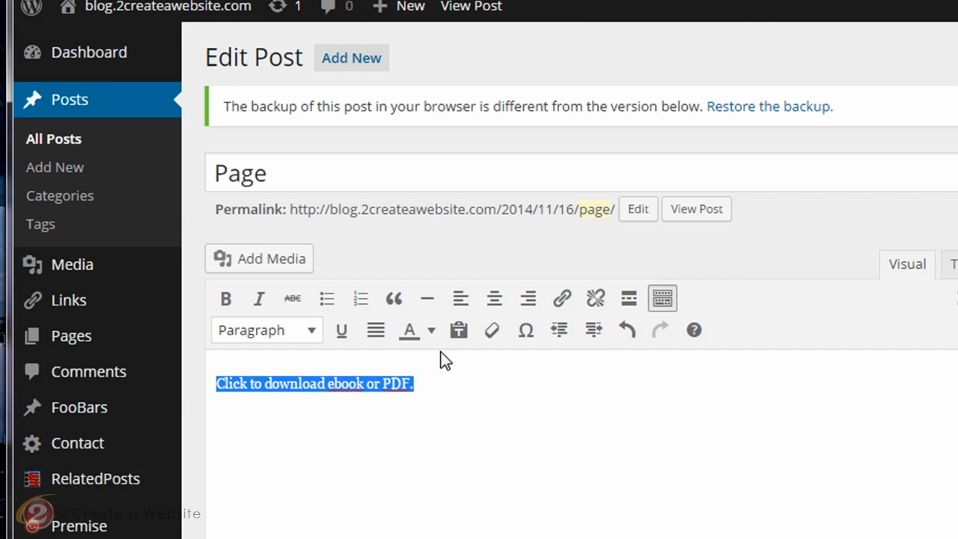
pyautogui.click(565, 302)
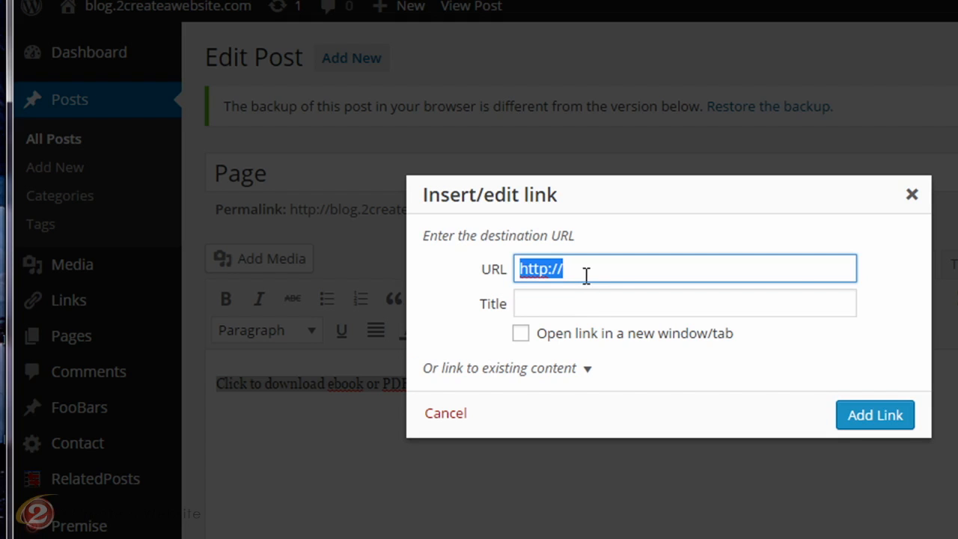
pyautogui.hotkey('ctrl', 'v')
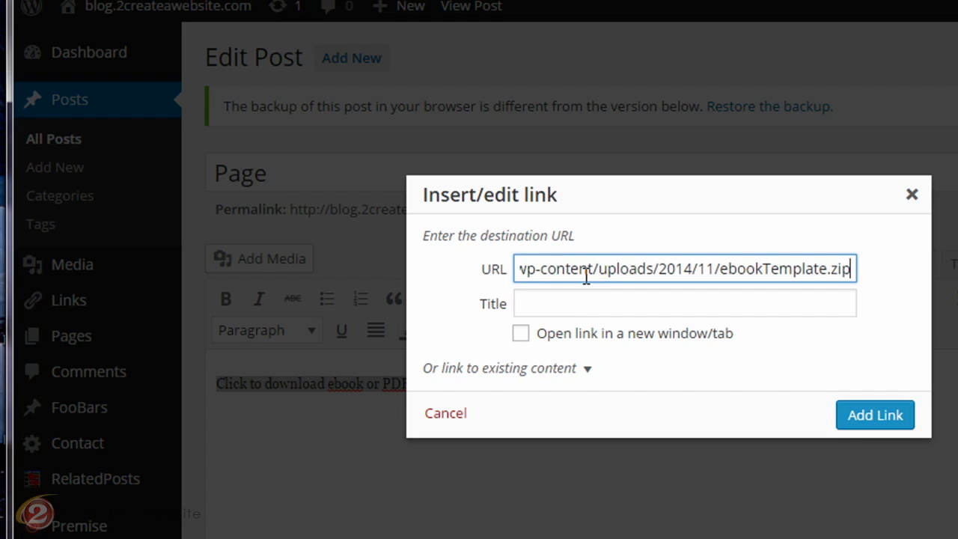
pyautogui.click(875, 415)
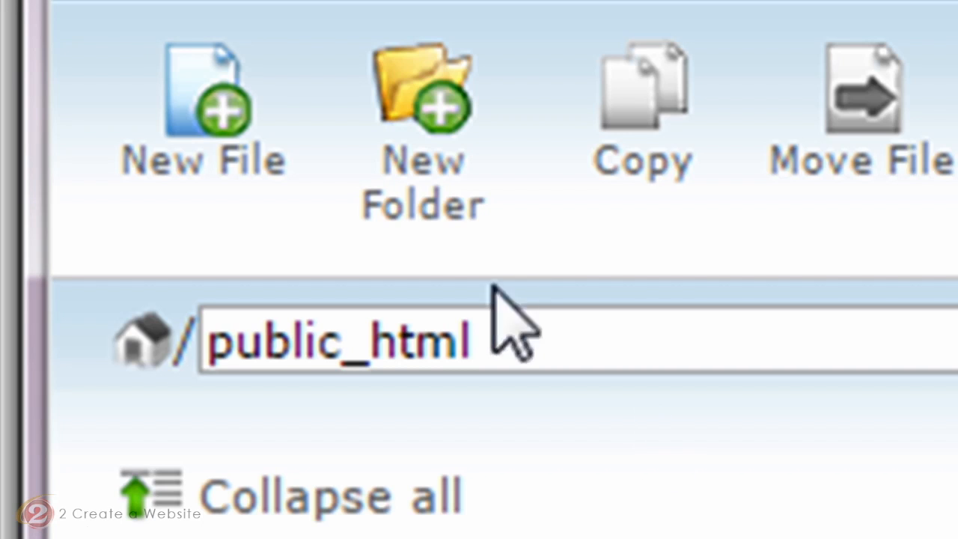
# - In the web host's file manager, create a new folder named freebooks inside public_html
pyautogui.click(442, 109)
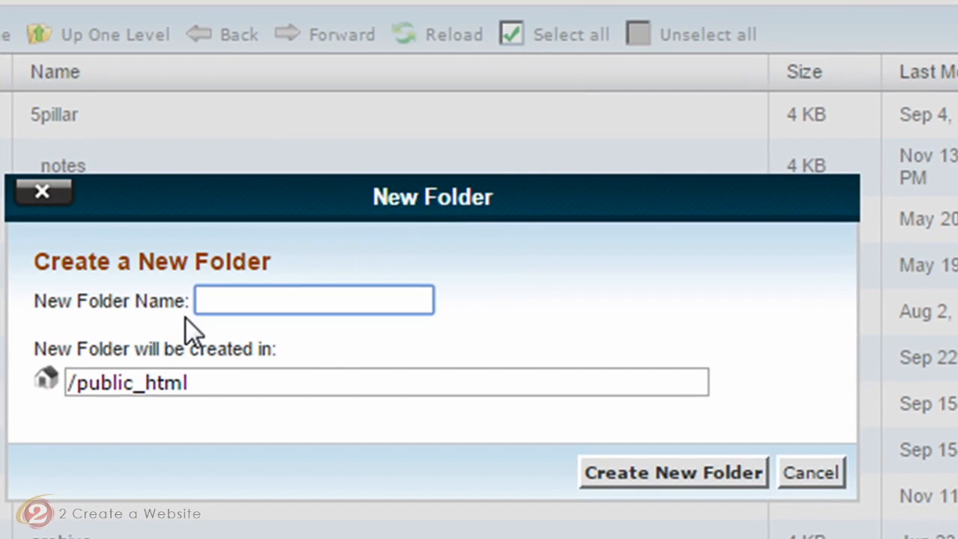
pyautogui.write('freebooks')
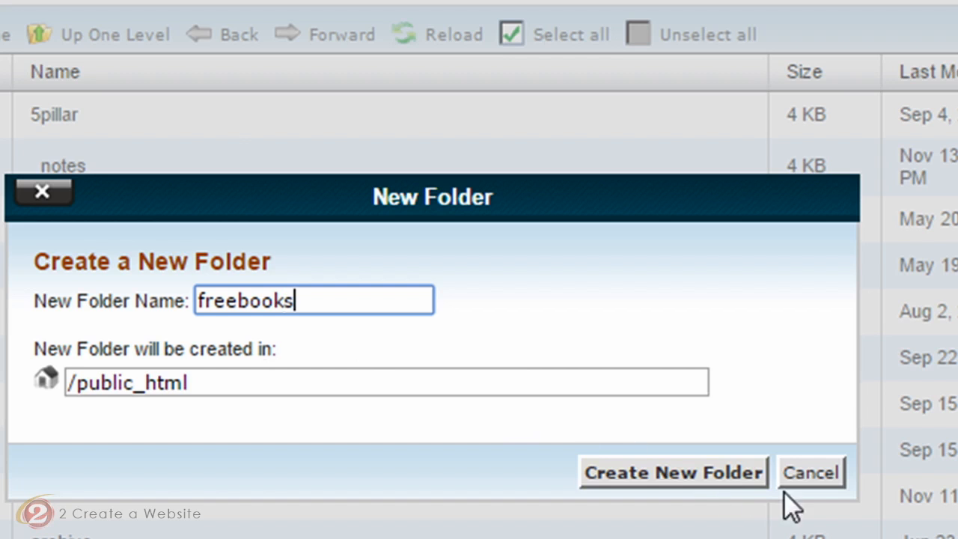
pyautogui.click(720, 474)
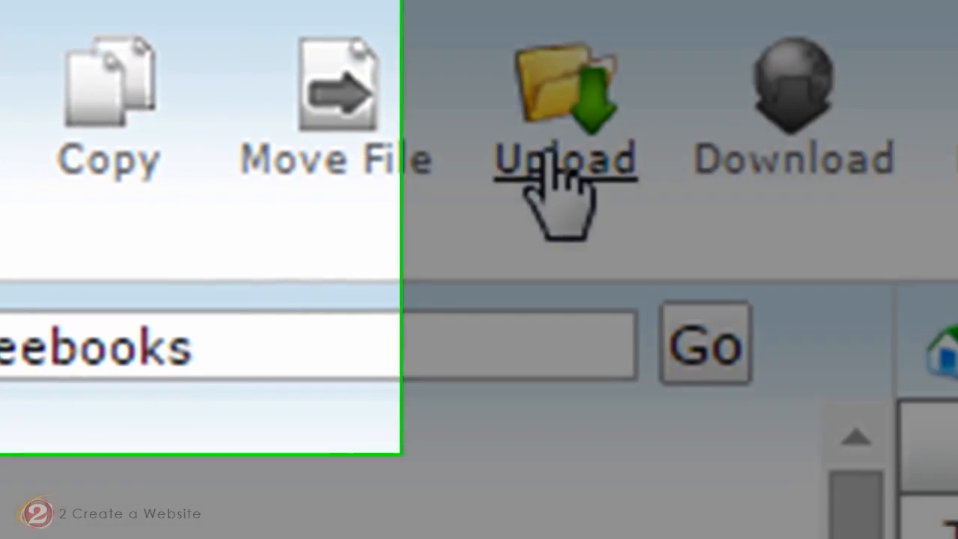
# - Start an upload to the public_html/freebooks folder, review the local ebook files offered, and cancel the file selection
pyautogui.click(528, 157)
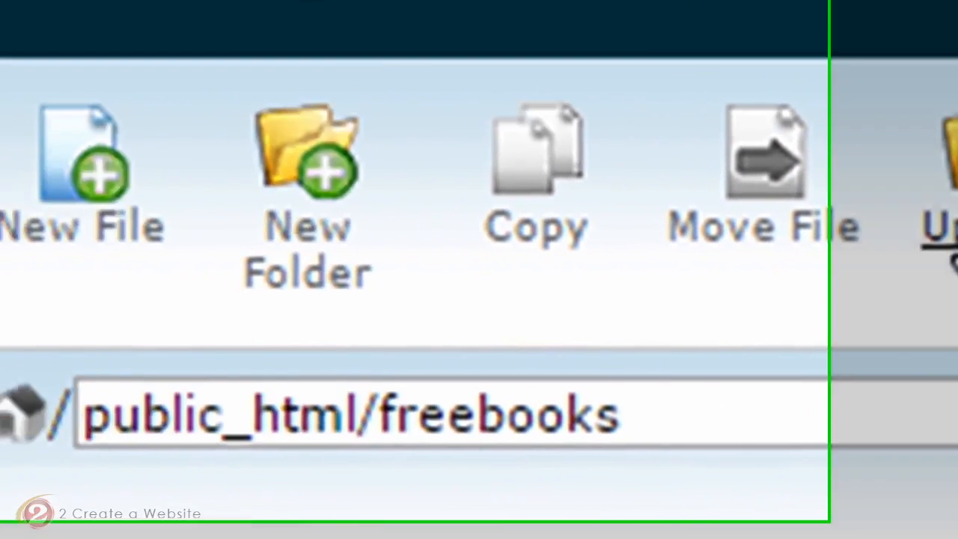
pyautogui.click(234, 387)
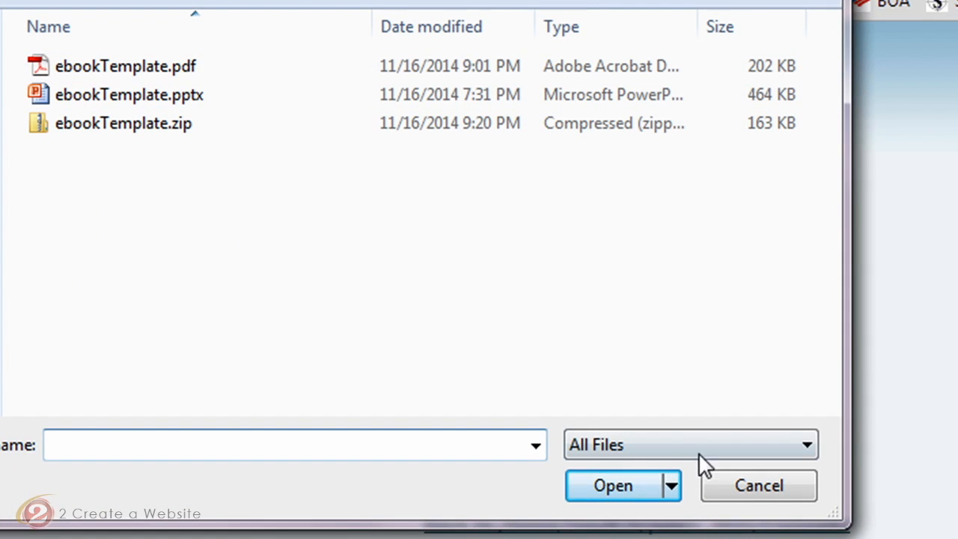
pyautogui.click(713, 489)
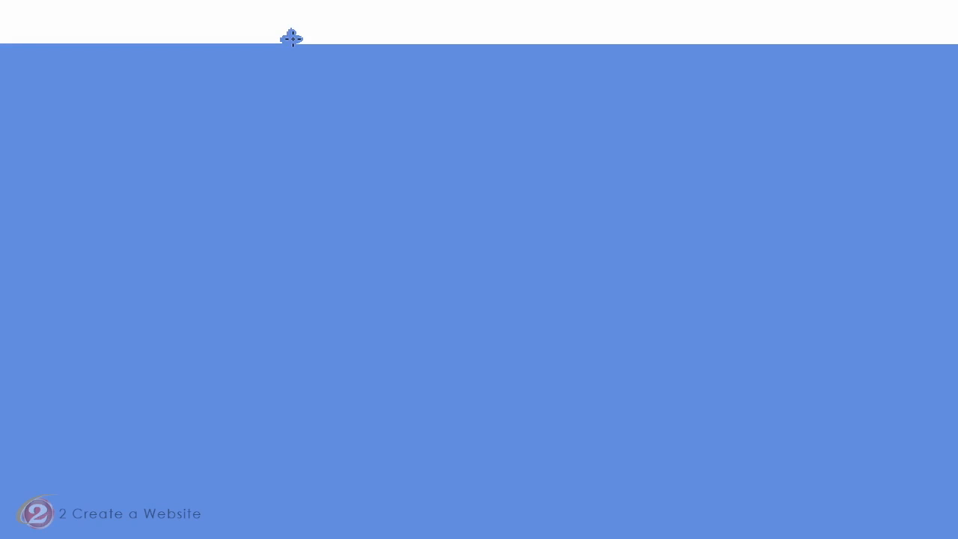
# - Handwrite the word "Ink" in black strokes along the upper edge of the blue area
pyautogui.moveTo(292, 38)
pyautogui.mouseDown()
pyautogui.moveTo(246, 39)
pyautogui.moveTo(256, 38)
pyautogui.moveTo(256, 88)
pyautogui.mouseUp()
pyautogui.moveTo(284, 76); pyautogui.dragTo(286, 89)
pyautogui.moveTo(300, 39); pyautogui.dragTo(330, 85)
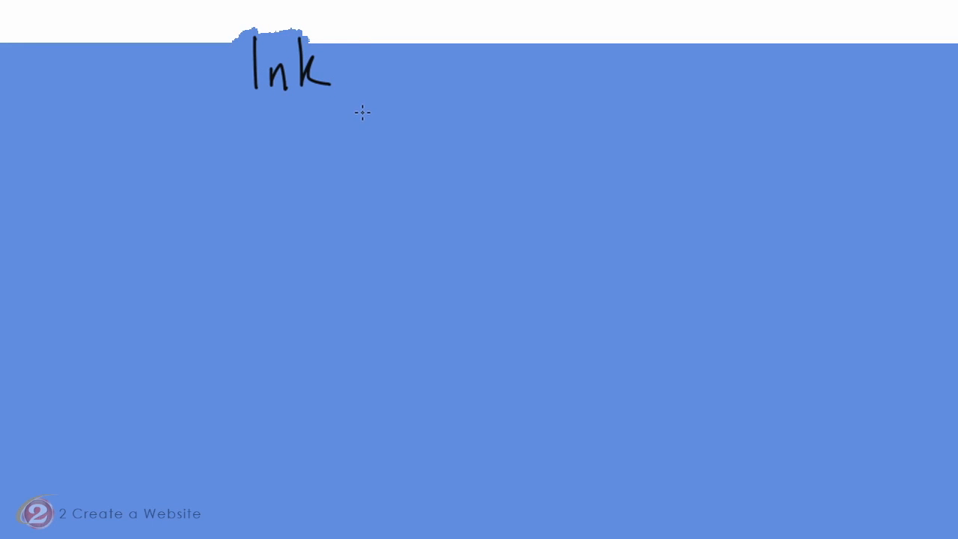